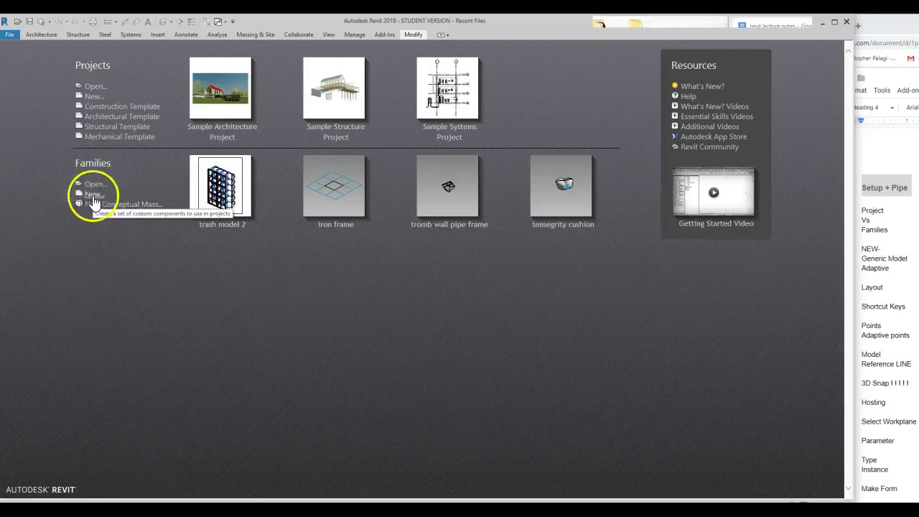
# - Create a new family from the Generic Model Adaptive.rft template
pyautogui.click(94, 194)
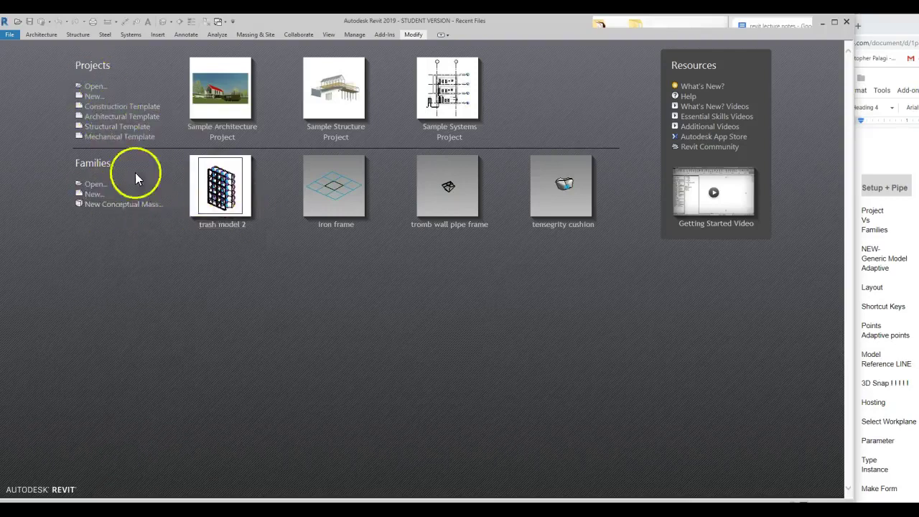
pyautogui.click(91, 196)
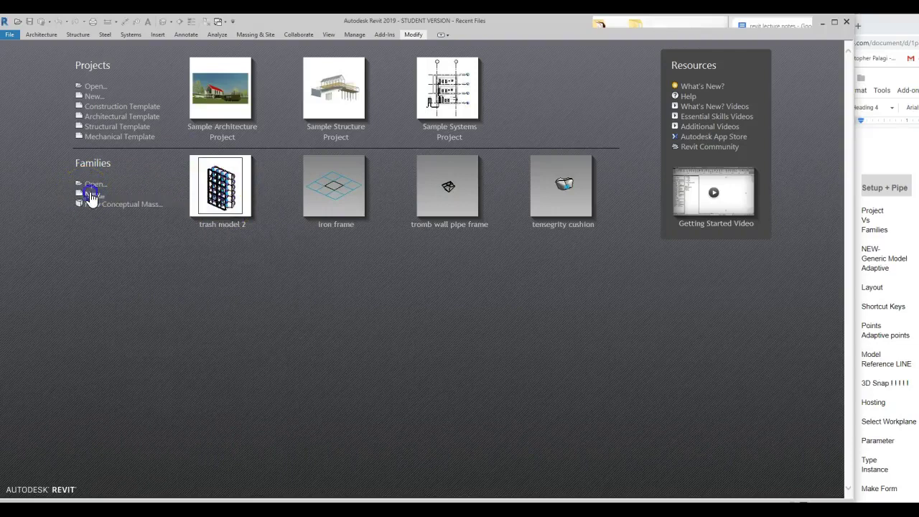
pyautogui.click(92, 202)
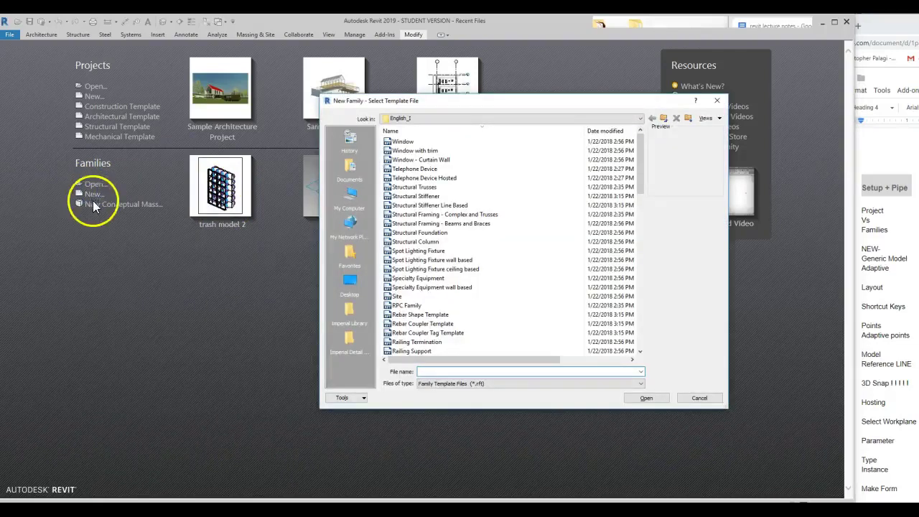
pyautogui.click(320, 190)
pyautogui.click(200, 307)
pyautogui.write('generic Model Adaptive.rft')
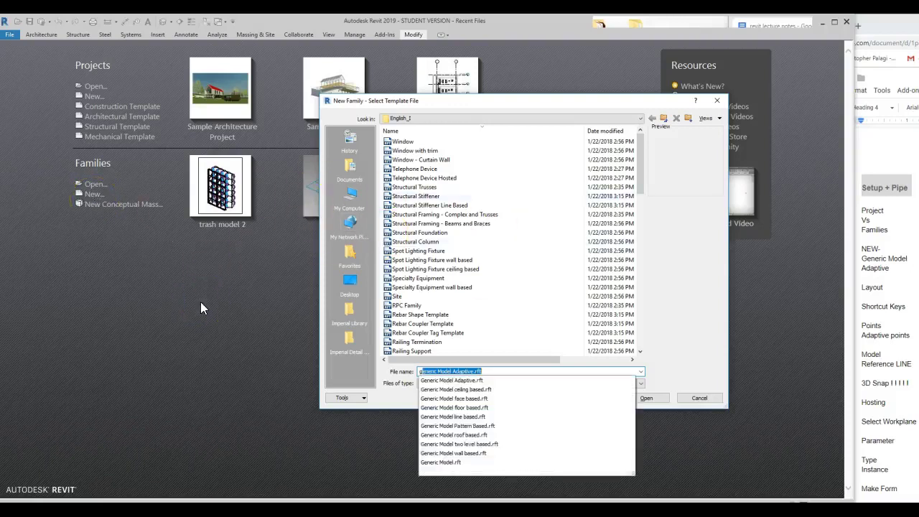
pyautogui.press('Return')
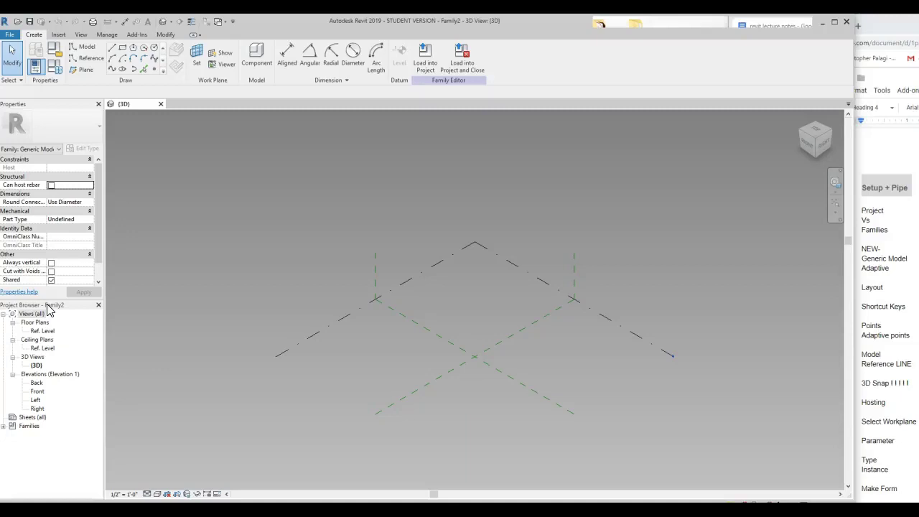
# - Dock the Project Browser on the side of the drawing area opposite the Properties palette, narrow it, and narrow the parameter name column in Properties
pyautogui.moveTo(48, 309); pyautogui.dragTo(853, 258)
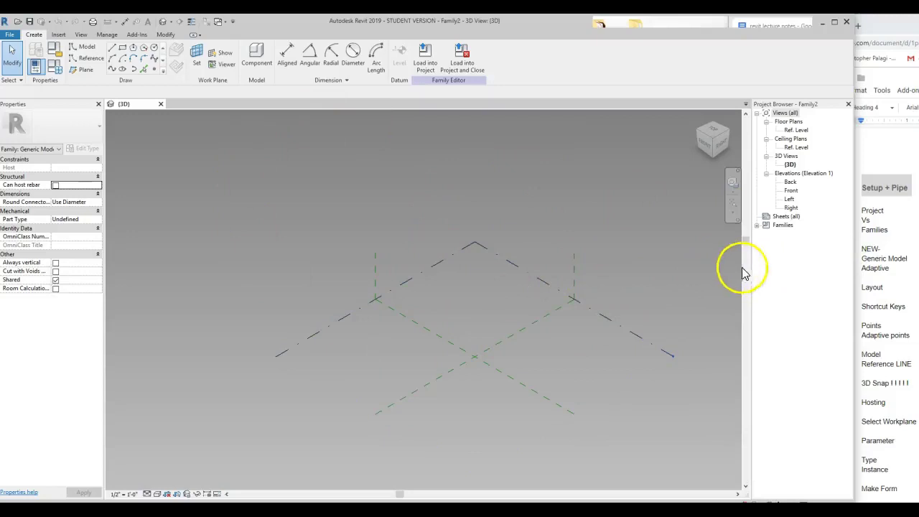
pyautogui.moveTo(755, 266); pyautogui.dragTo(808, 263)
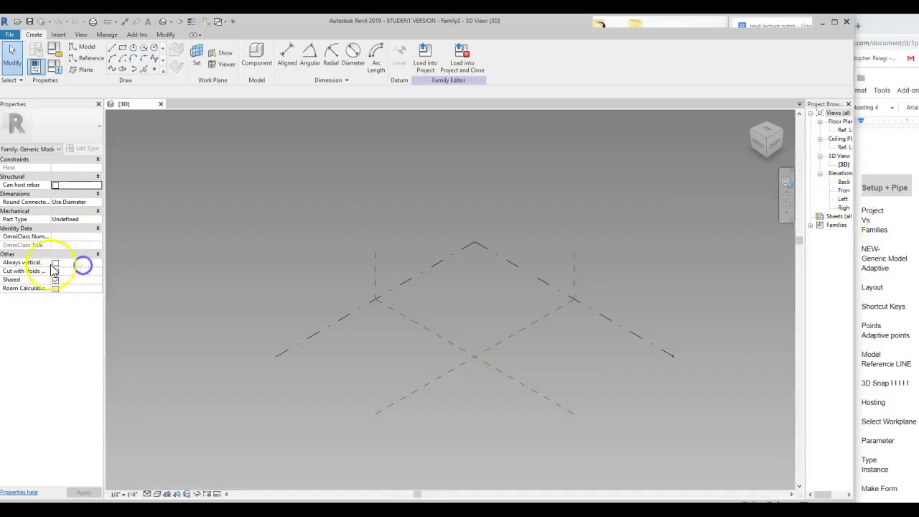
pyautogui.moveTo(51, 244); pyautogui.dragTo(42, 243)
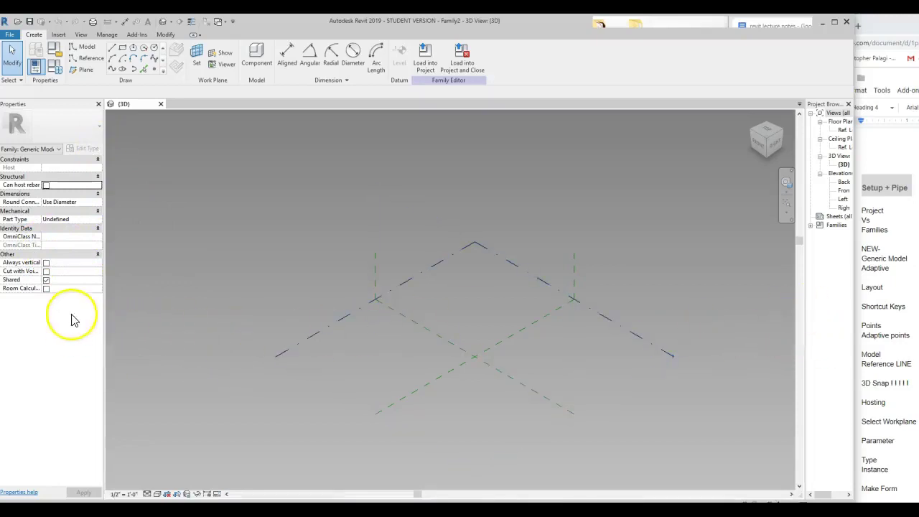
pyautogui.hscroll(2, 832, 370)
pyautogui.hscroll(-2, 831, 370)
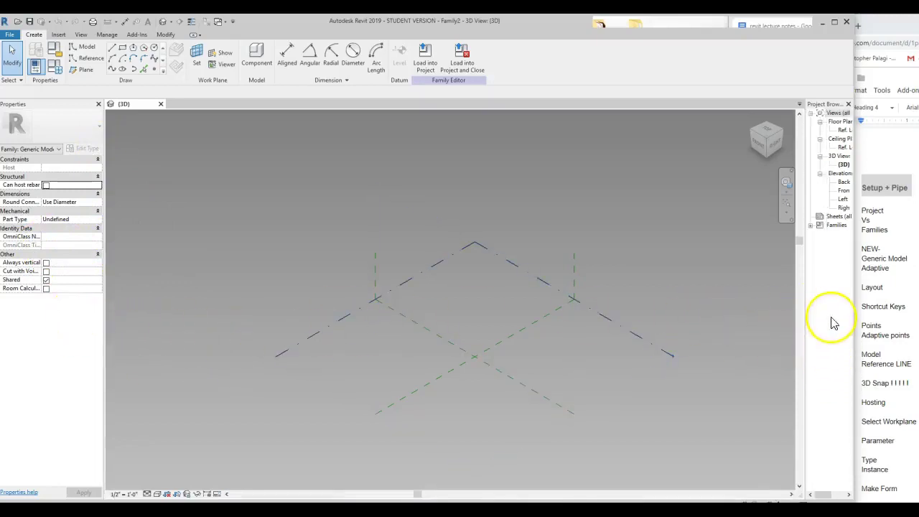
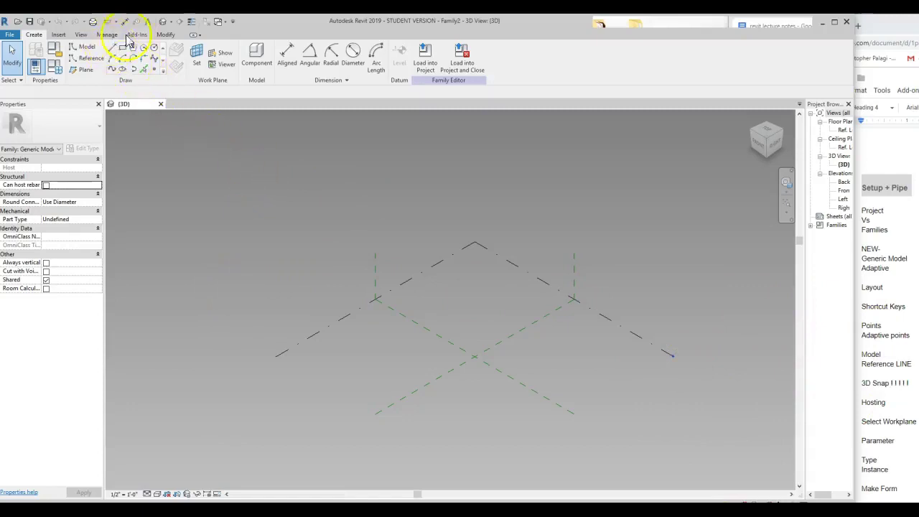
# - Import the keyboard shortcuts XML file from the Desktop, overwriting the existing shortcut settings, and accept the changes
pyautogui.click(81, 34)
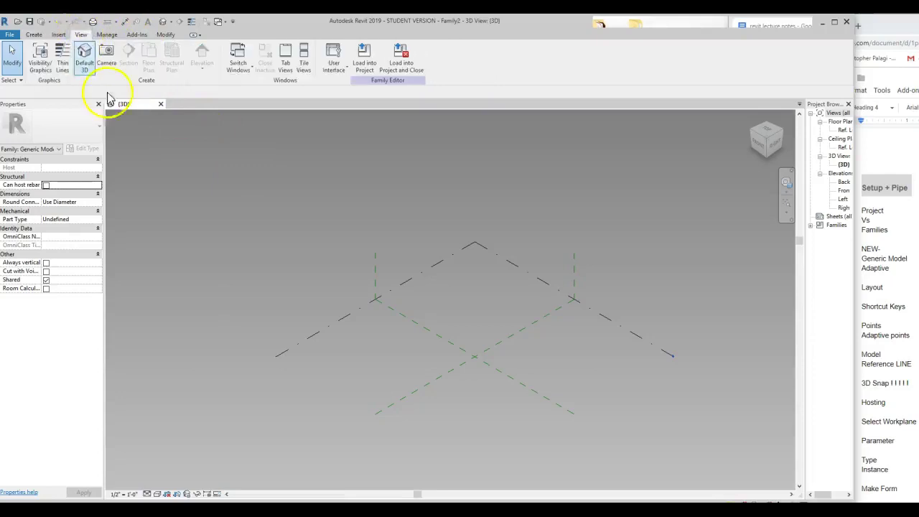
pyautogui.click(338, 77)
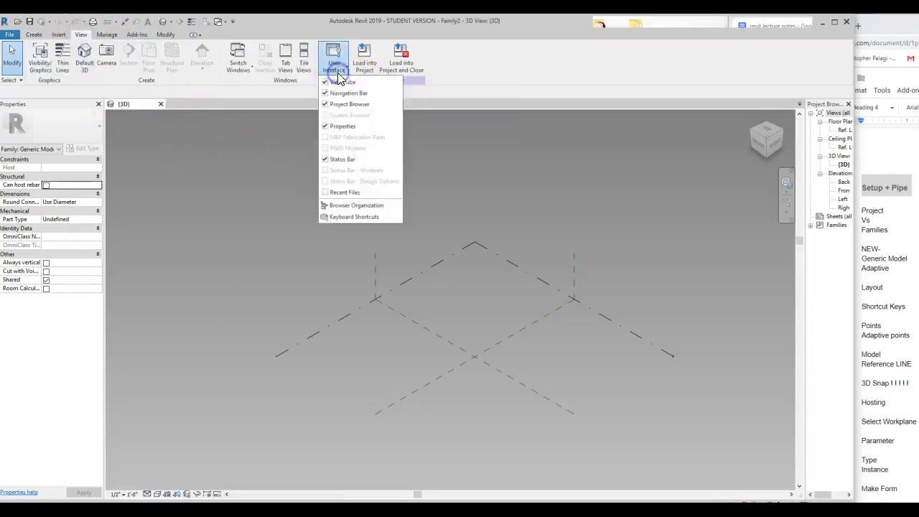
pyautogui.click(347, 218)
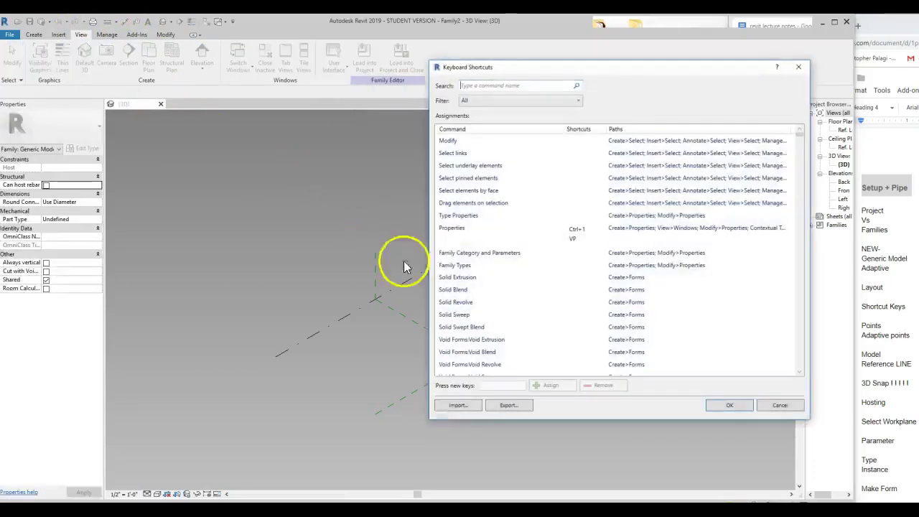
pyautogui.click(469, 405)
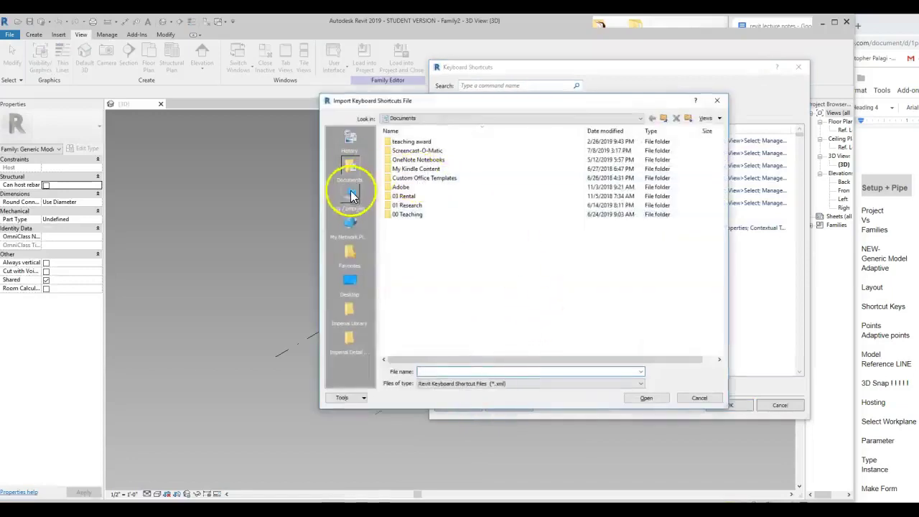
pyautogui.click(350, 280)
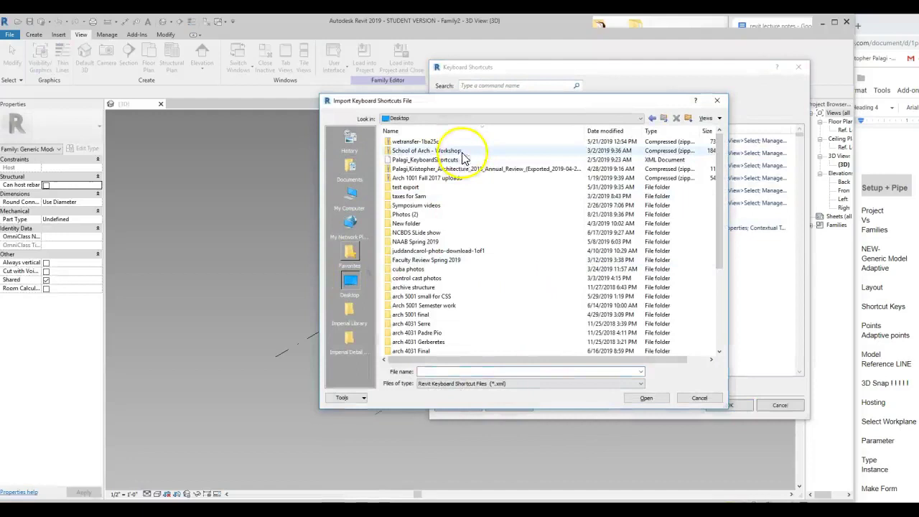
pyautogui.click(436, 161)
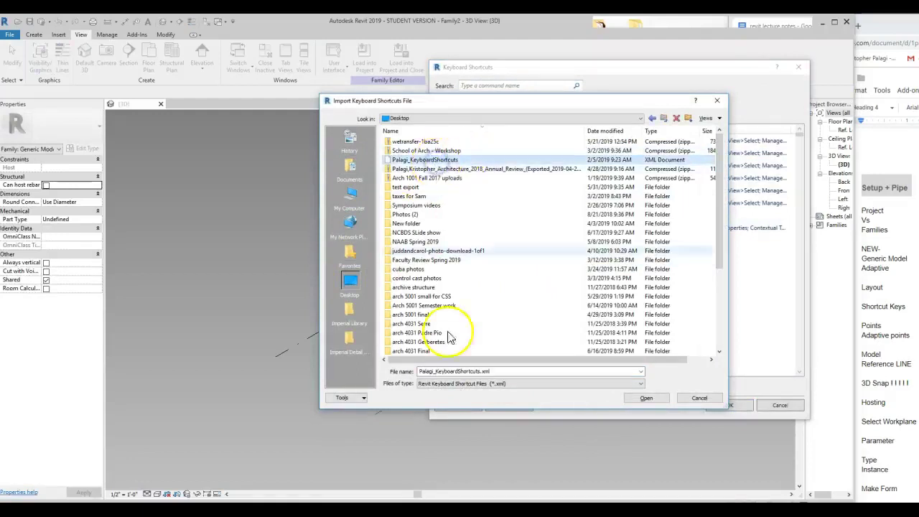
pyautogui.click(639, 399)
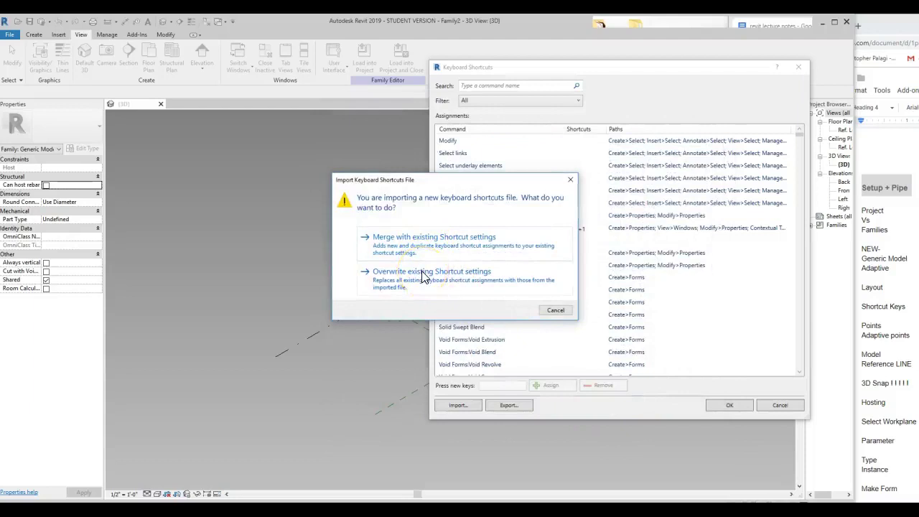
pyautogui.click(424, 273)
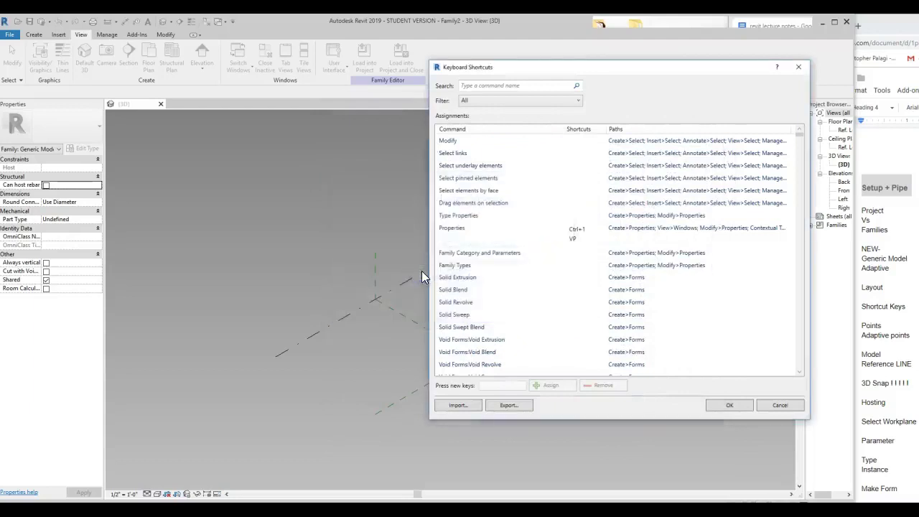
pyautogui.click(721, 400)
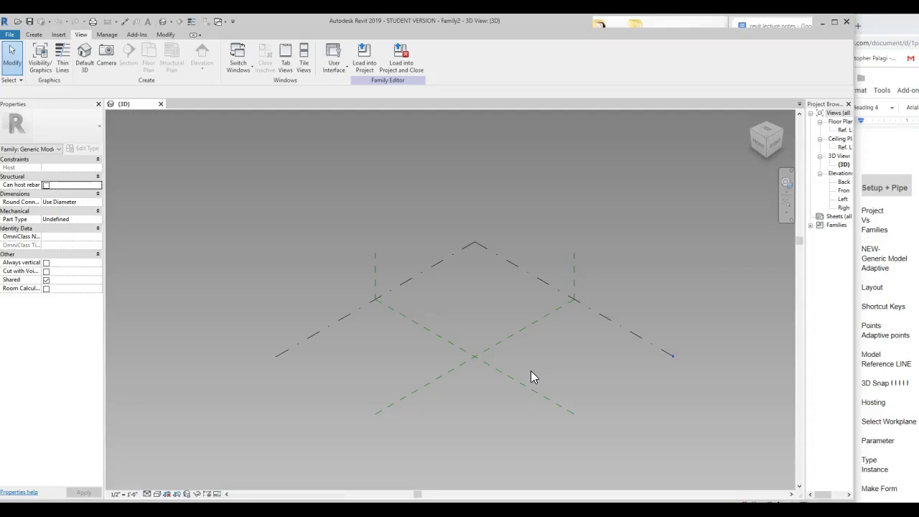
# - Place two reference points on the Ref. Level plane near the intersection of the two vertical reference planes
pyautogui.click(34, 34)
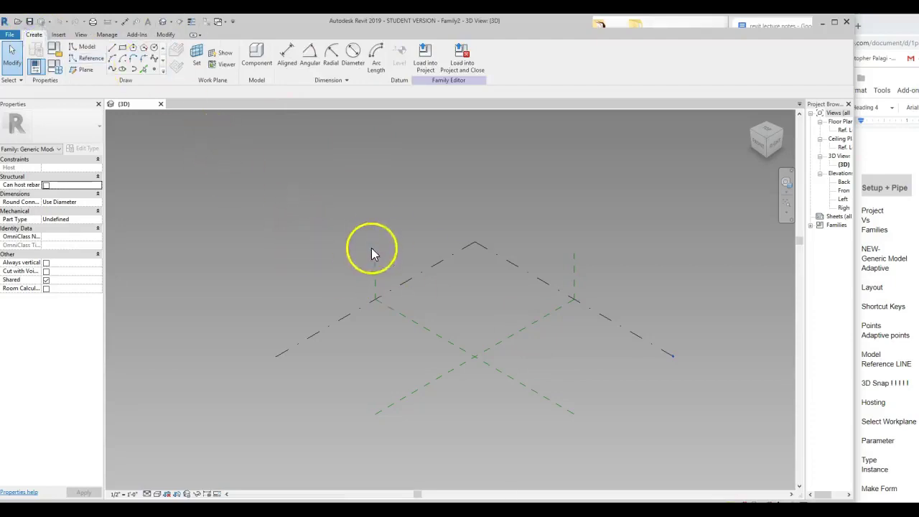
pyautogui.scroll(2, 452, 298)
pyautogui.scroll(2, 433, 342)
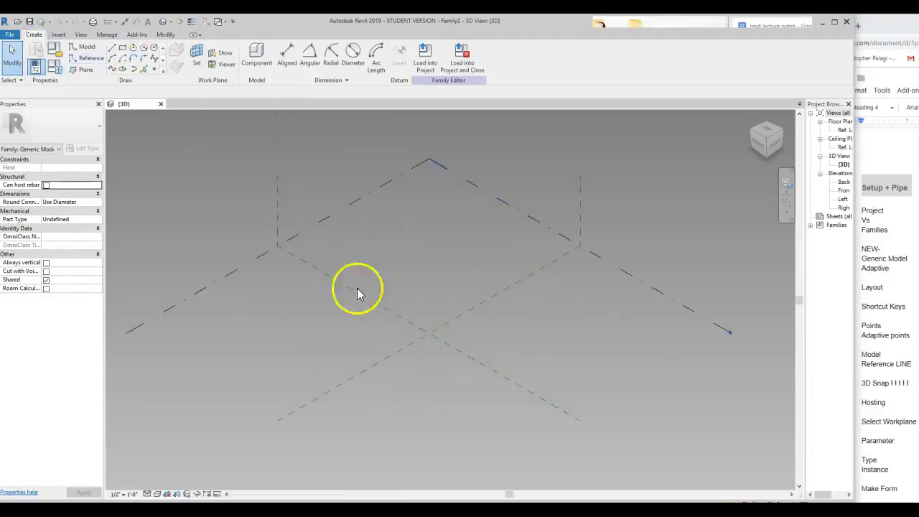
pyautogui.click(661, 296)
pyautogui.click(660, 242)
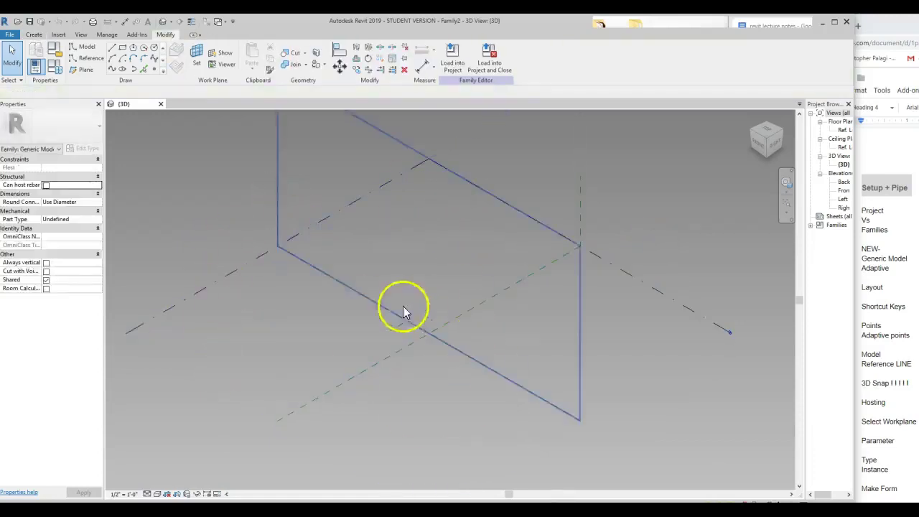
pyautogui.click(223, 207)
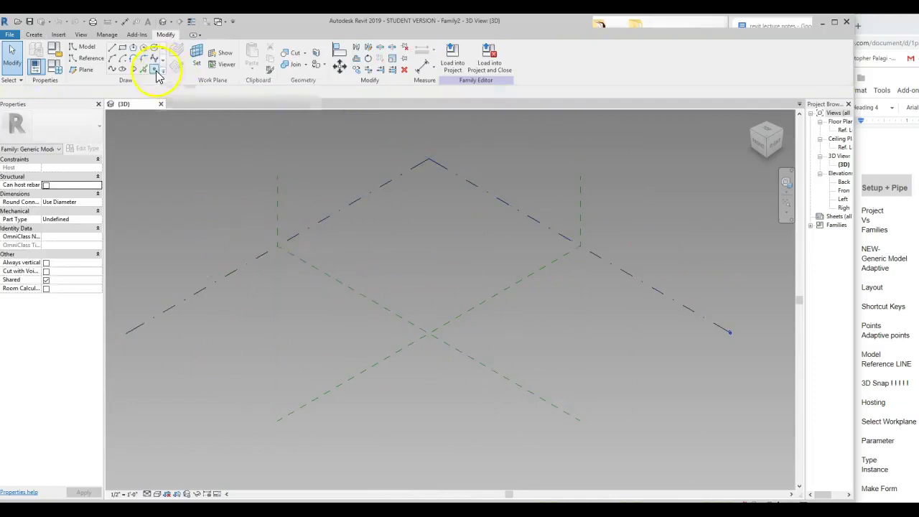
pyautogui.click(153, 69)
pyautogui.moveTo(420, 296); pyautogui.dragTo(403, 329)
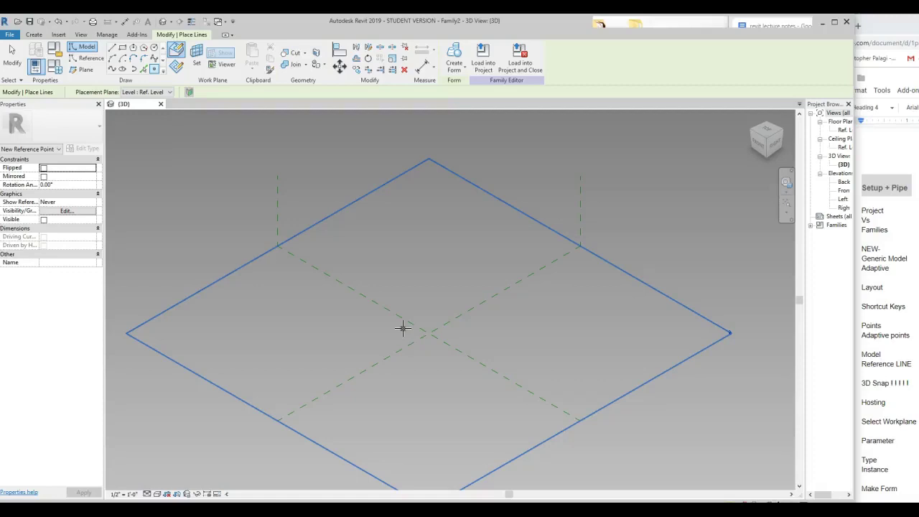
pyautogui.click(429, 317)
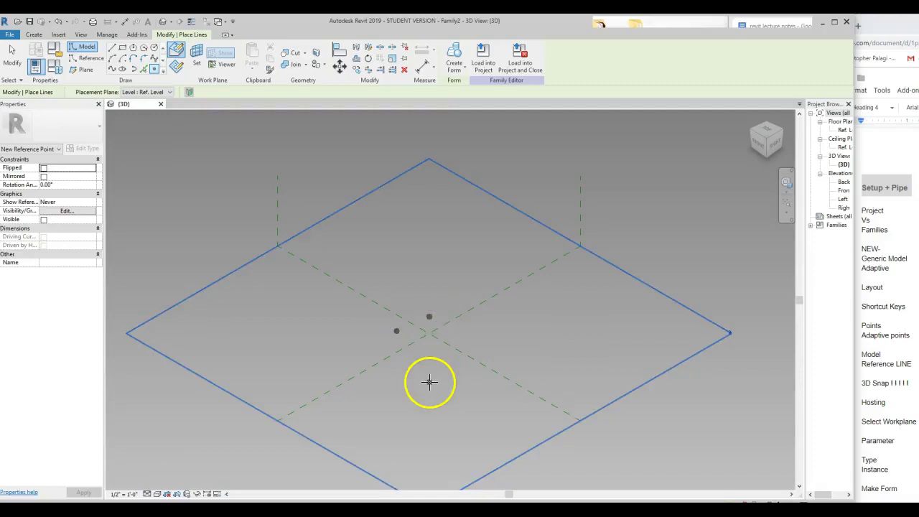
pyautogui.click(561, 276)
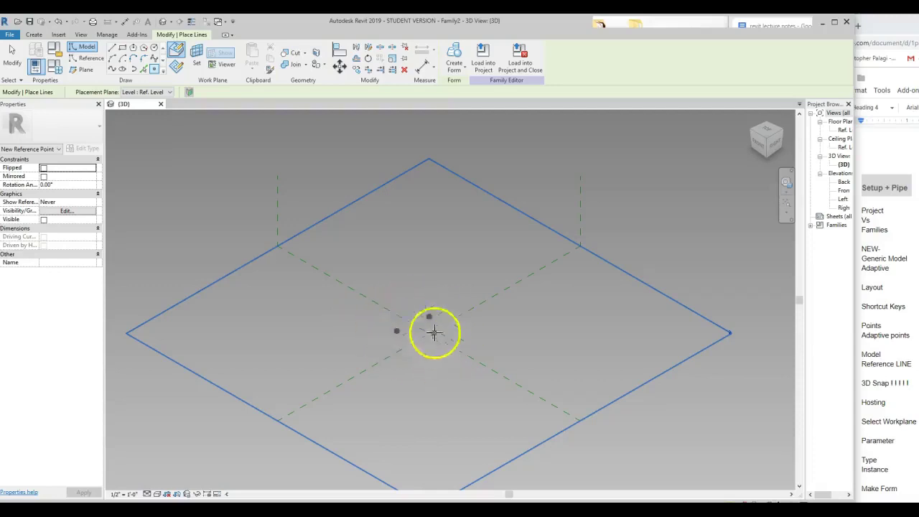
pyautogui.press('Escape')
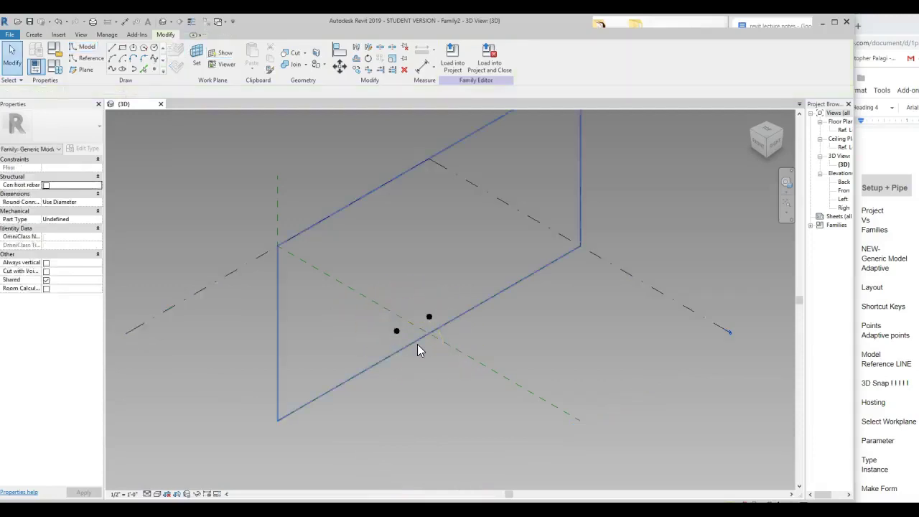
# - Move the reference point farther from the reference plane intersection slightly closer to it
pyautogui.click(419, 343)
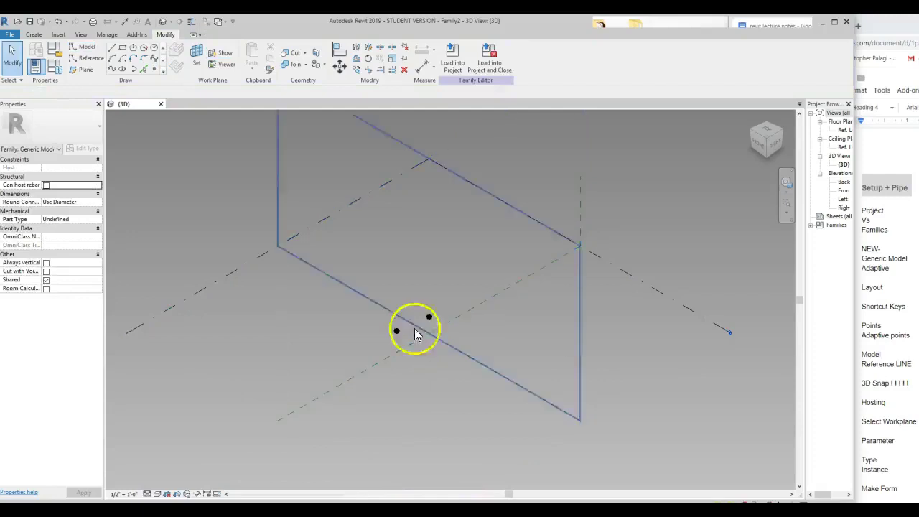
pyautogui.moveTo(415, 337)
pyautogui.keyDown('shift'); pyautogui.mouseDown(button='middle')
pyautogui.moveTo(416, 323)
pyautogui.moveTo(404, 329)
pyautogui.mouseUp(button='middle'); pyautogui.keyUp('shift')
pyautogui.click(446, 277)
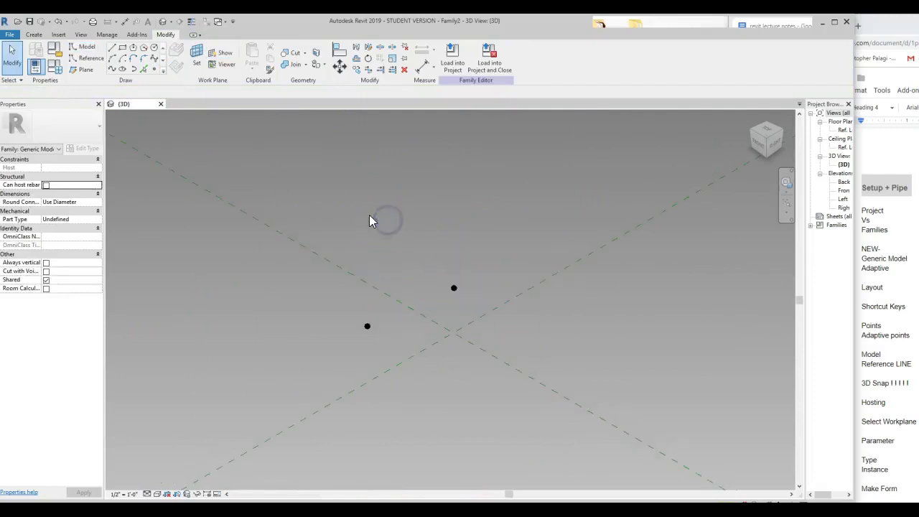
pyautogui.click(380, 324)
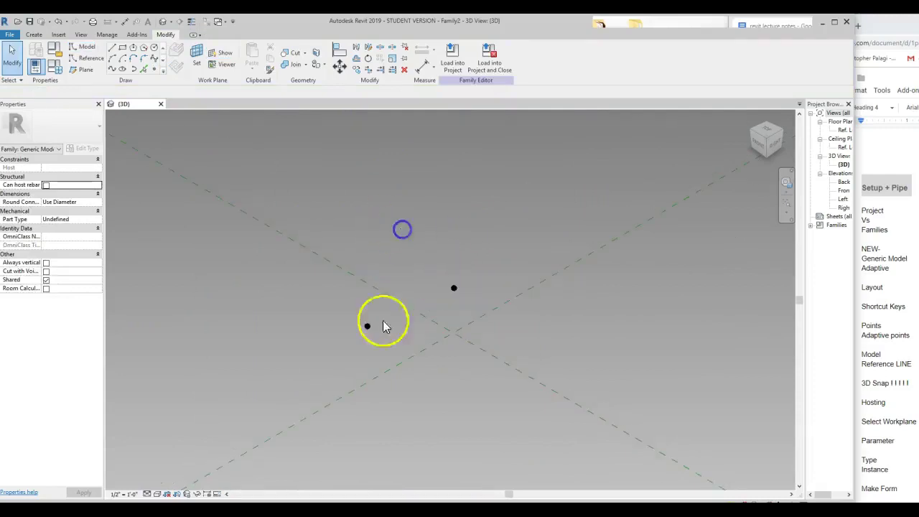
pyautogui.moveTo(380, 345)
pyautogui.mouseDown()
pyautogui.moveTo(334, 309)
pyautogui.moveTo(379, 336)
pyautogui.mouseUp()
pyautogui.click(294, 296)
pyautogui.click(345, 344)
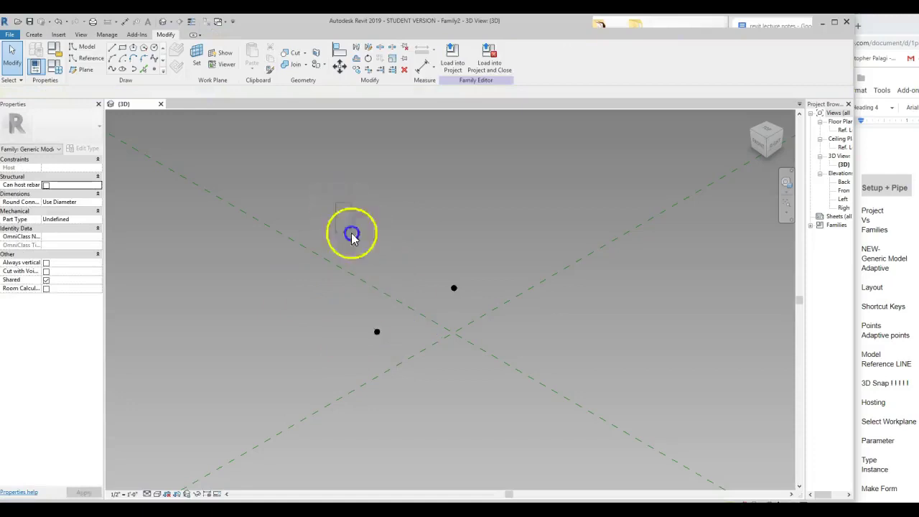
# - Select both reference points and make them adaptive
pyautogui.moveTo(338, 203); pyautogui.dragTo(567, 436)
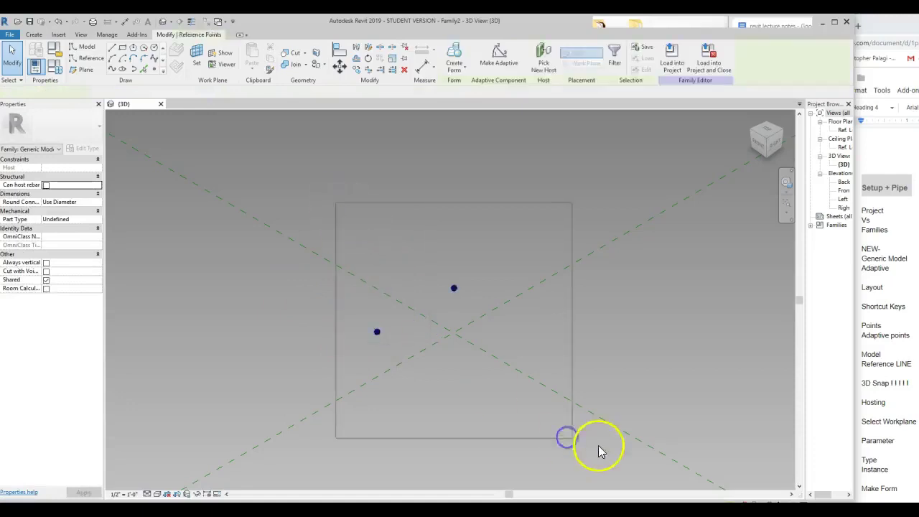
pyautogui.click(498, 57)
# - Try moving adaptive point 2 across the reference planes along its red axis, undo that, and reposition it near adaptive point 1
pyautogui.click(455, 289)
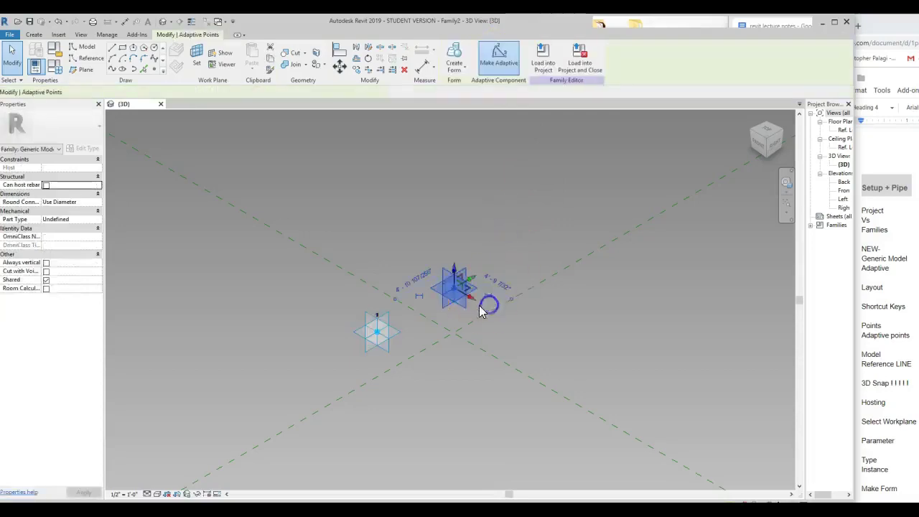
pyautogui.moveTo(490, 308); pyautogui.dragTo(548, 352)
pyautogui.click(437, 244)
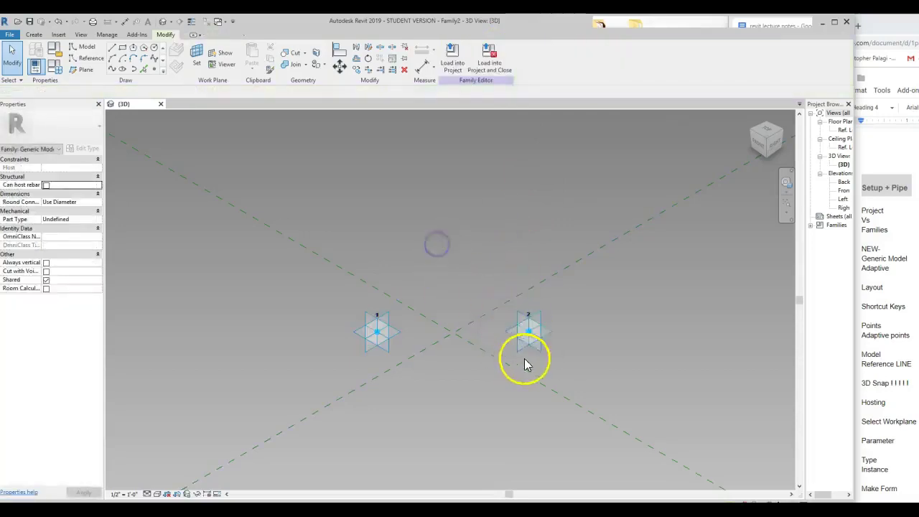
pyautogui.click(542, 347)
pyautogui.hotkey('ctrl', 'z')
pyautogui.click(593, 377)
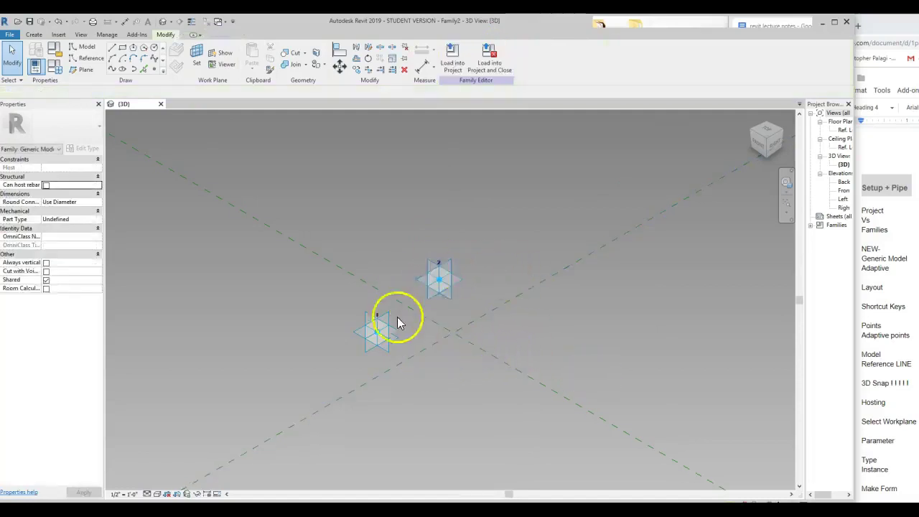
# - Move adaptive point 2 across the reference plane intersection and draw a model line between both adaptive points with 3D Snapping off
pyautogui.moveTo(438, 289); pyautogui.dragTo(543, 338)
pyautogui.click(467, 240)
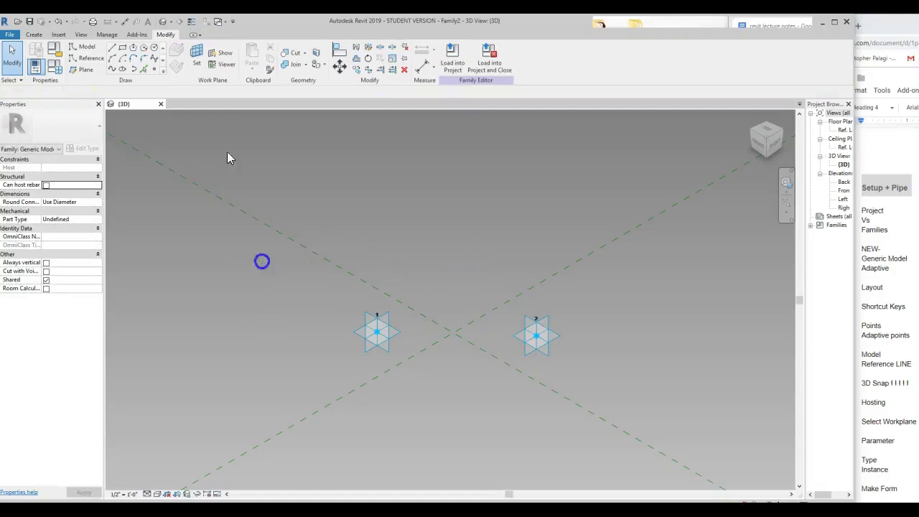
pyautogui.click(95, 48)
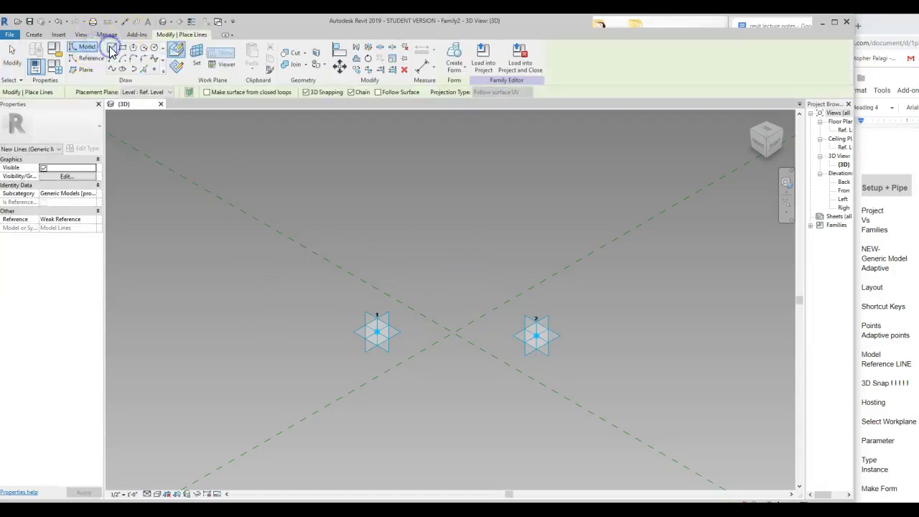
pyautogui.click(306, 92)
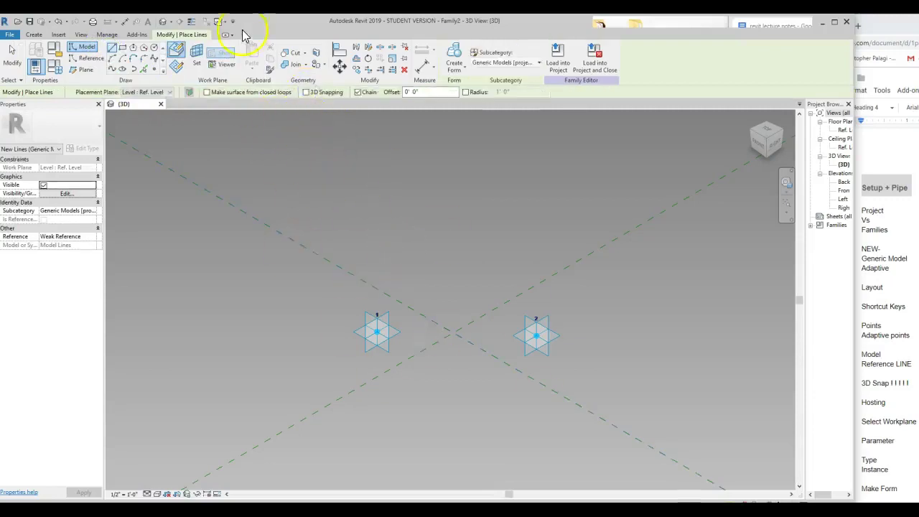
pyautogui.click(113, 47)
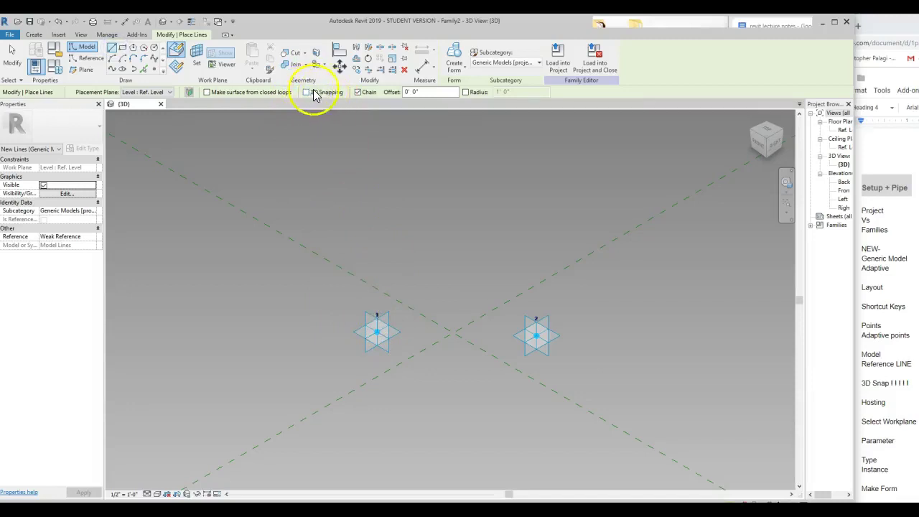
pyautogui.click(375, 333)
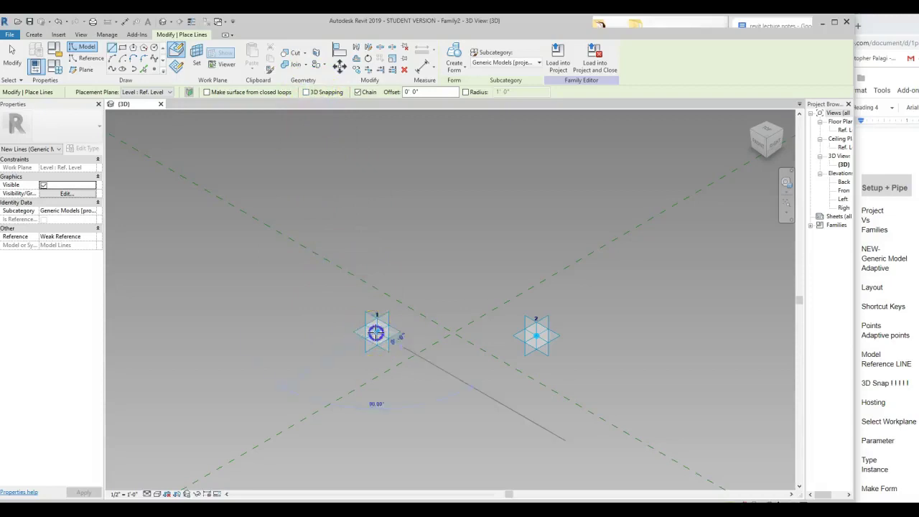
pyautogui.click(537, 335)
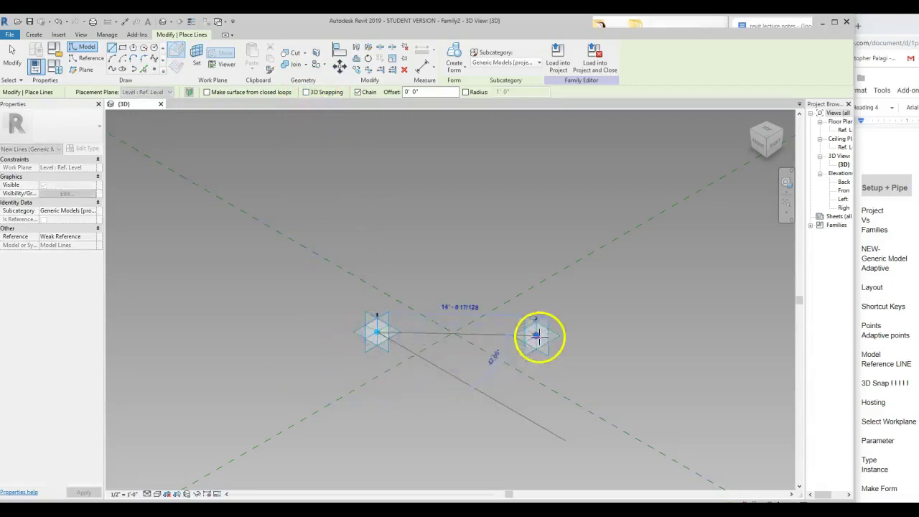
pyautogui.press('Escape')
pyautogui.press('Escape')
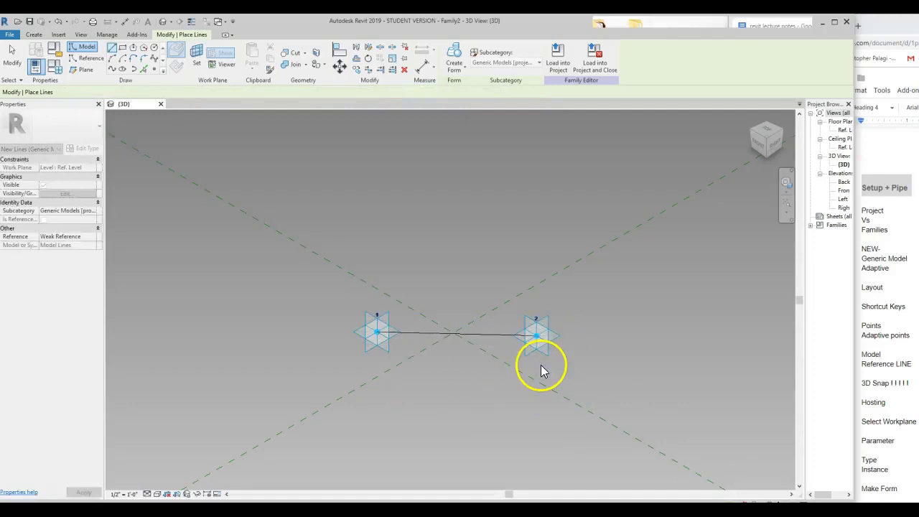
# - Move adaptive point 2 outward along its red axis to test whether the model line follows it
pyautogui.click(548, 359)
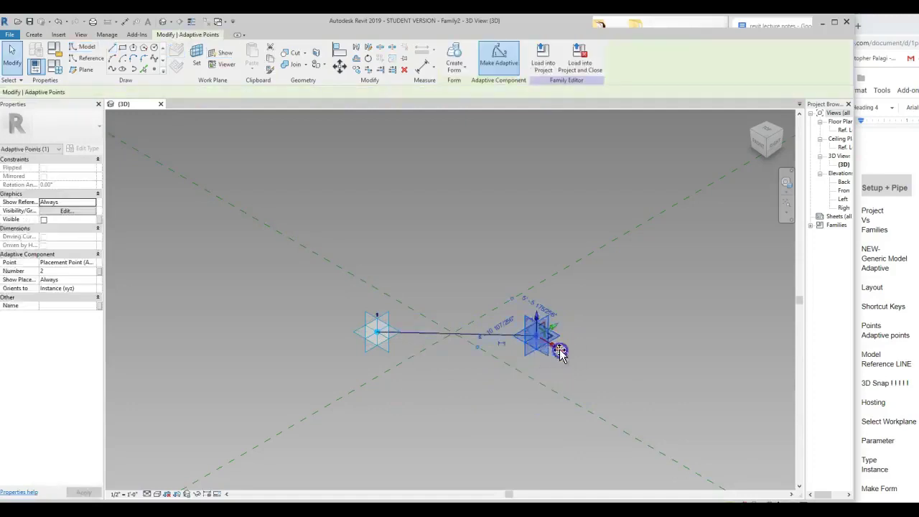
pyautogui.moveTo(558, 349); pyautogui.dragTo(615, 390)
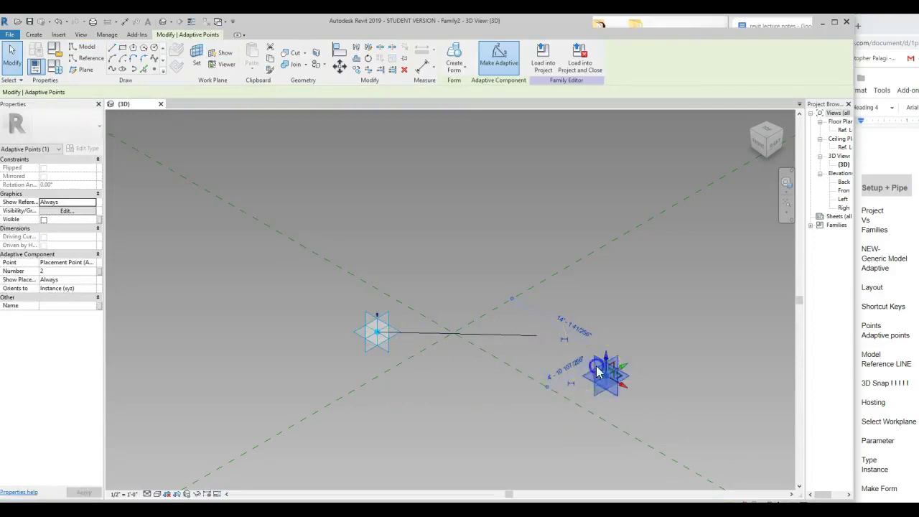
pyautogui.moveTo(627, 392); pyautogui.dragTo(584, 369)
pyautogui.click(669, 423)
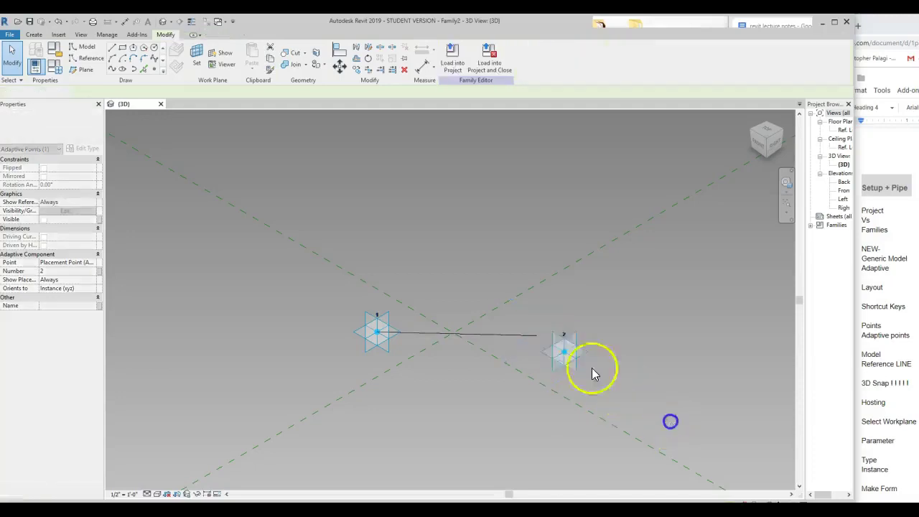
# - Delete the model line running from adaptive point 1
pyautogui.click(518, 337)
pyautogui.press('Delete')
pyautogui.click(487, 257)
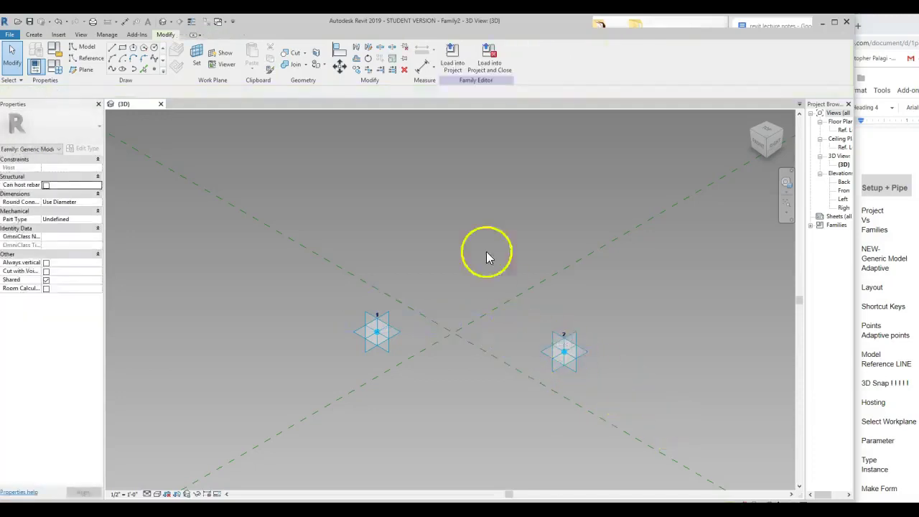
# - Draw a model line from adaptive point 1 to adaptive point 2 with 3D Snapping enabled
pyautogui.click(89, 48)
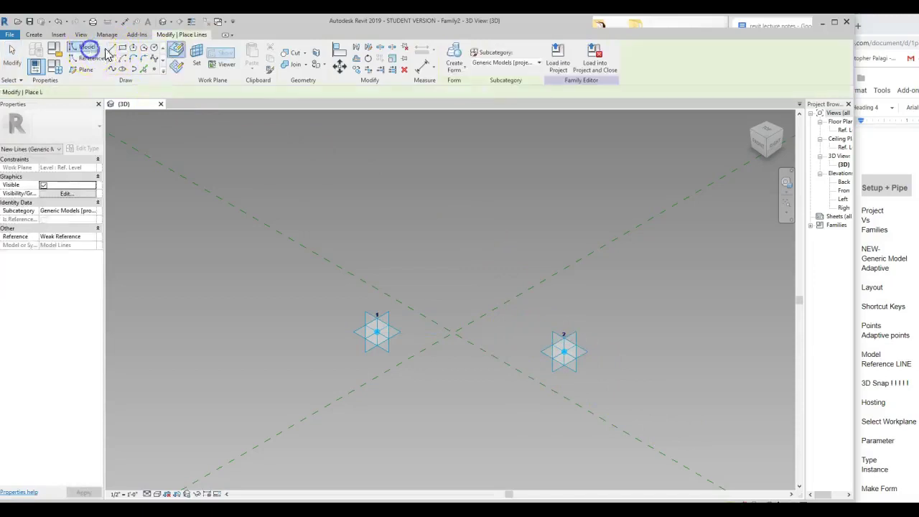
pyautogui.click(307, 93)
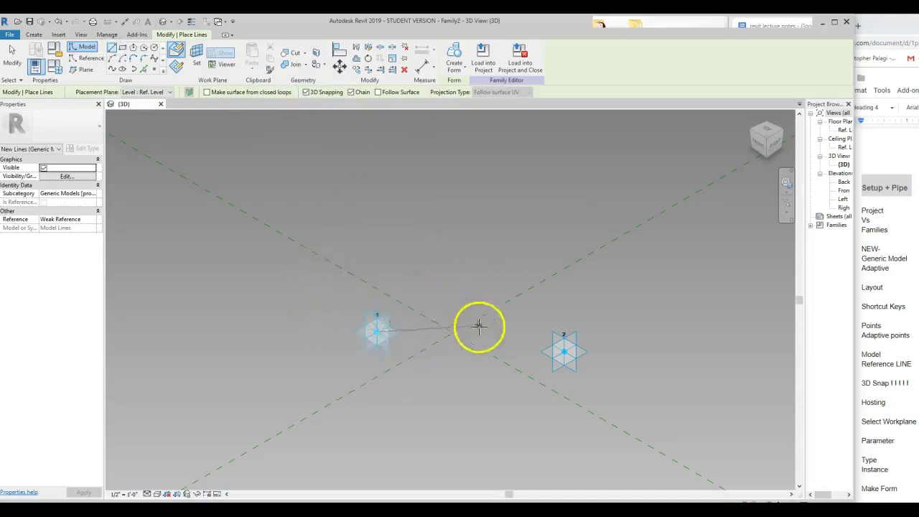
pyautogui.click(579, 370)
pyautogui.press('Escape')
pyautogui.press('Escape')
# - Move adaptive point 2 across the reference planes to test the snapped model line, and select the line to inspect it
pyautogui.click(584, 350)
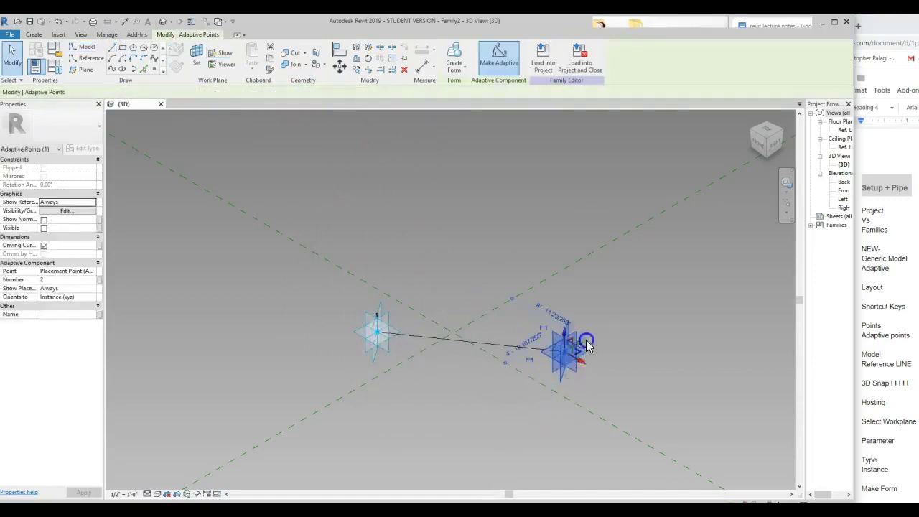
pyautogui.moveTo(587, 346); pyautogui.dragTo(514, 239)
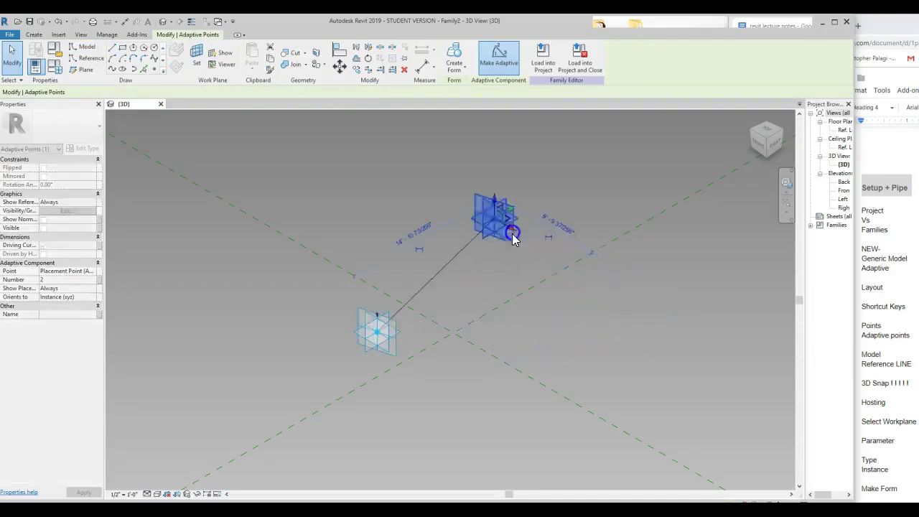
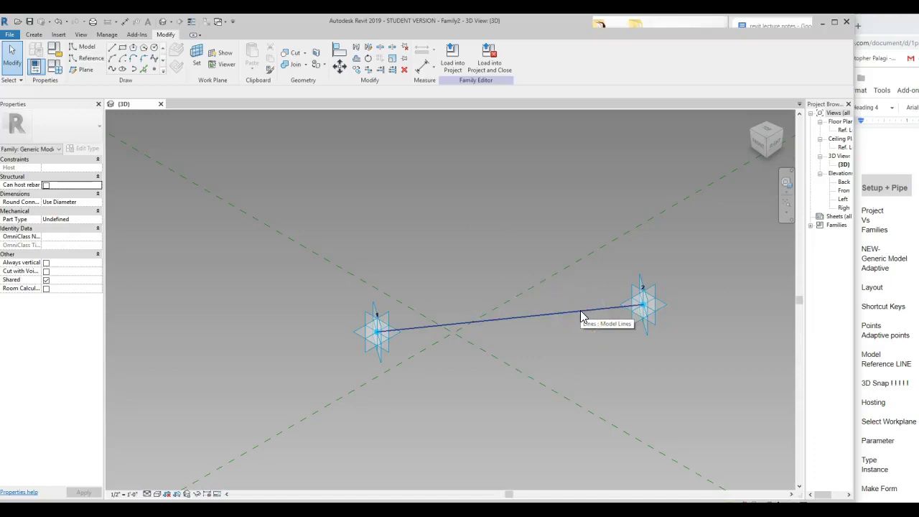
pyautogui.click(582, 315)
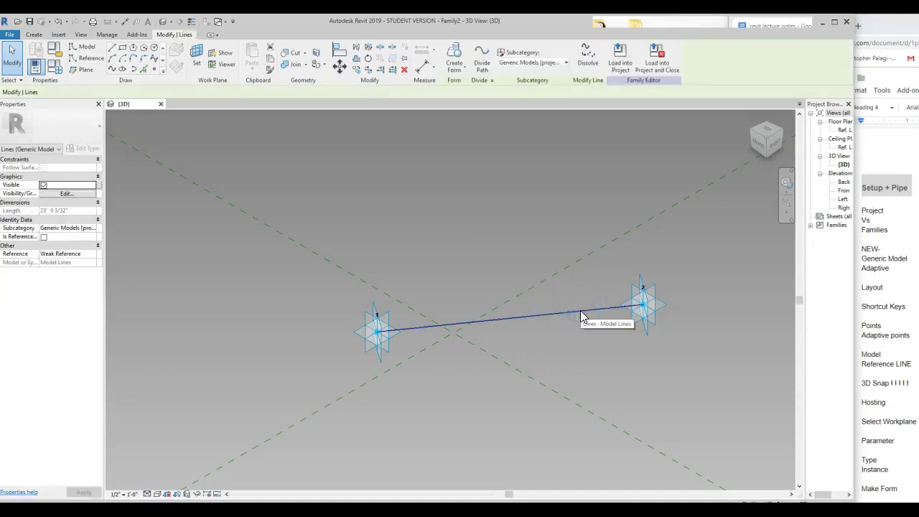
pyautogui.click(477, 174)
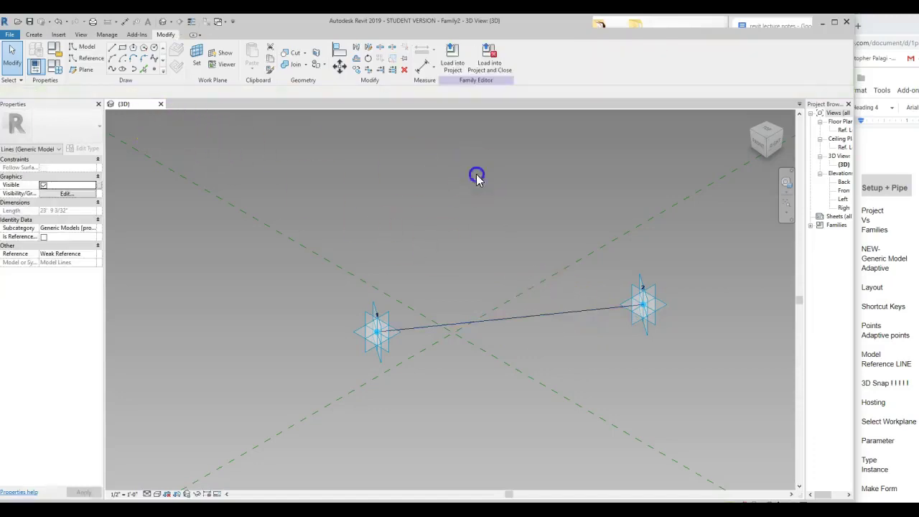
# - Dissolve the model line between the two adaptive points and dismiss the warning
pyautogui.click(560, 316)
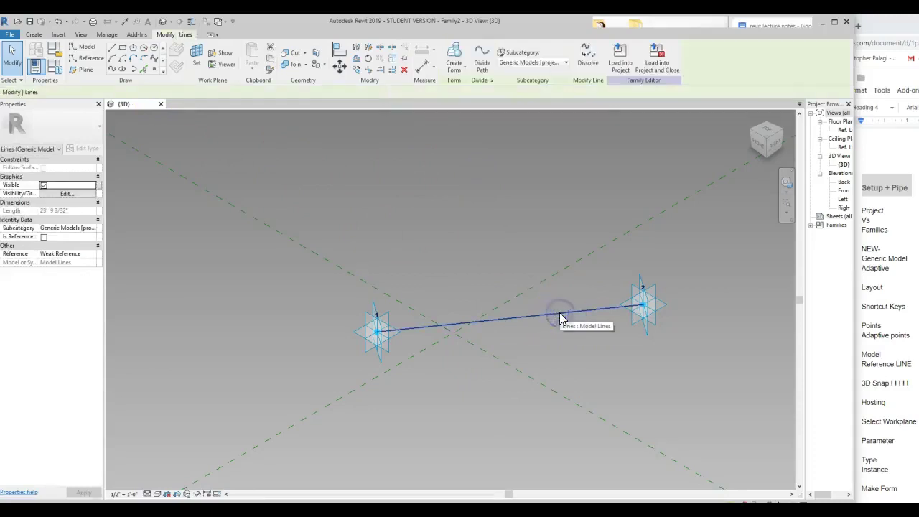
pyautogui.click(588, 57)
pyautogui.click(512, 273)
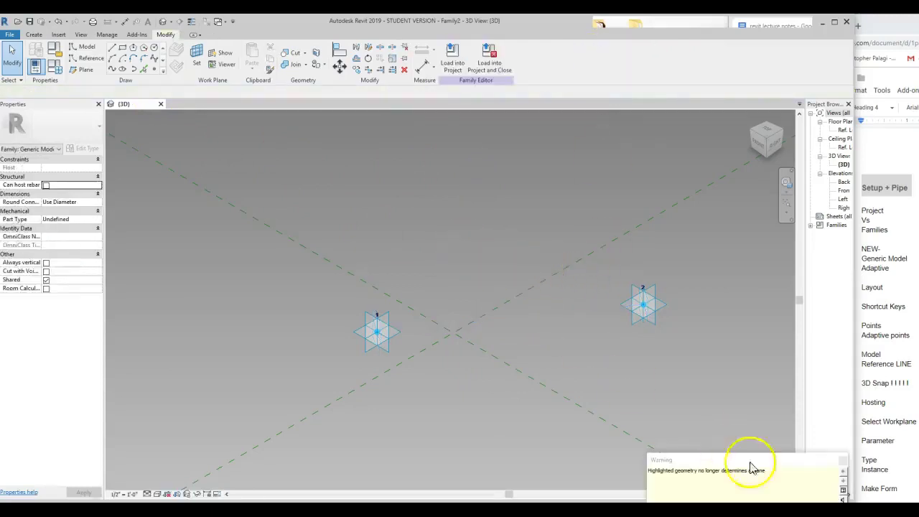
pyautogui.click(843, 461)
pyautogui.click(681, 407)
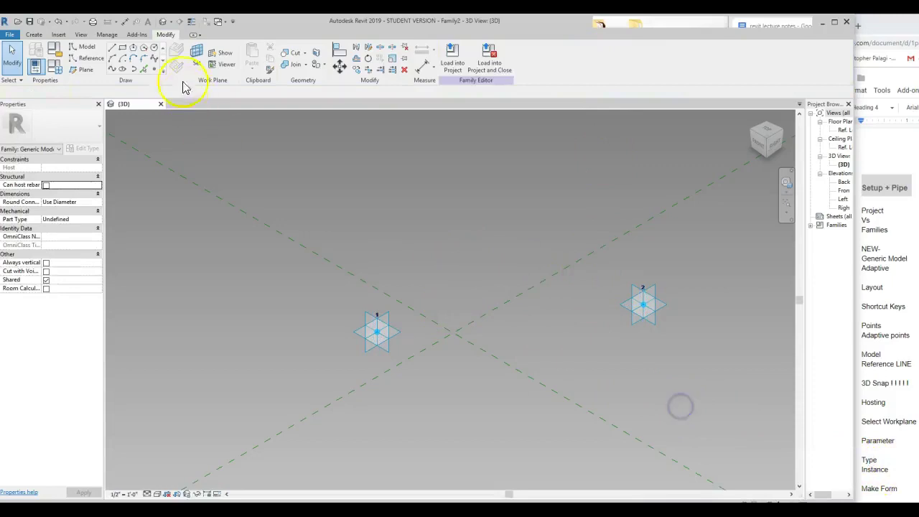
# - Draw a reference line from adaptive point 1 to adaptive point 2 with 3D Snapping on
pyautogui.click(90, 57)
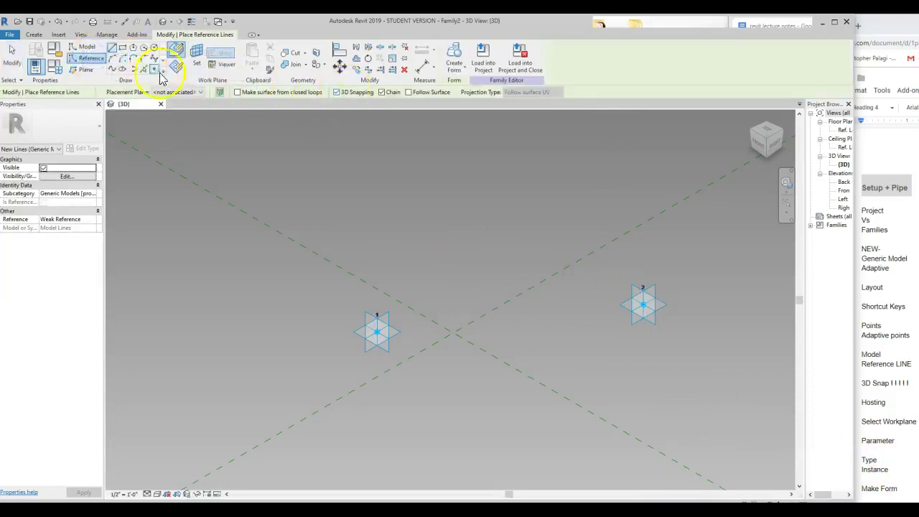
pyautogui.click(377, 331)
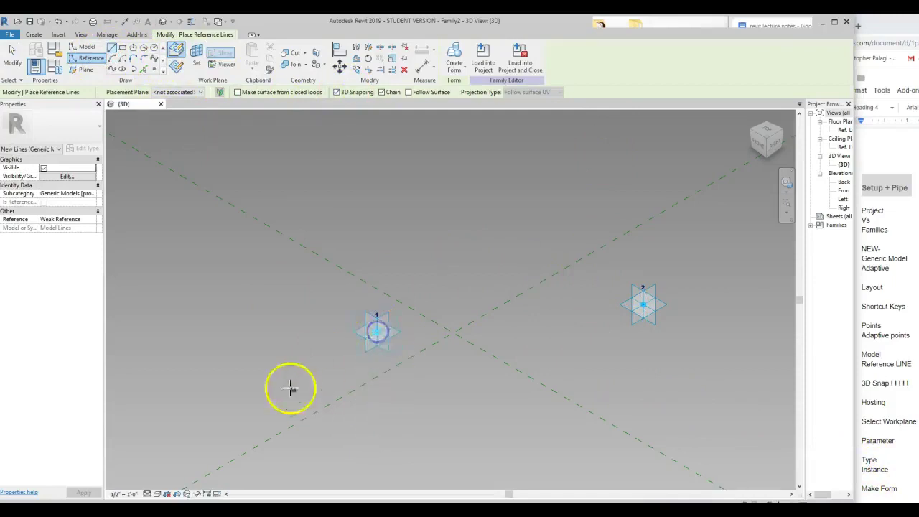
pyautogui.click(643, 304)
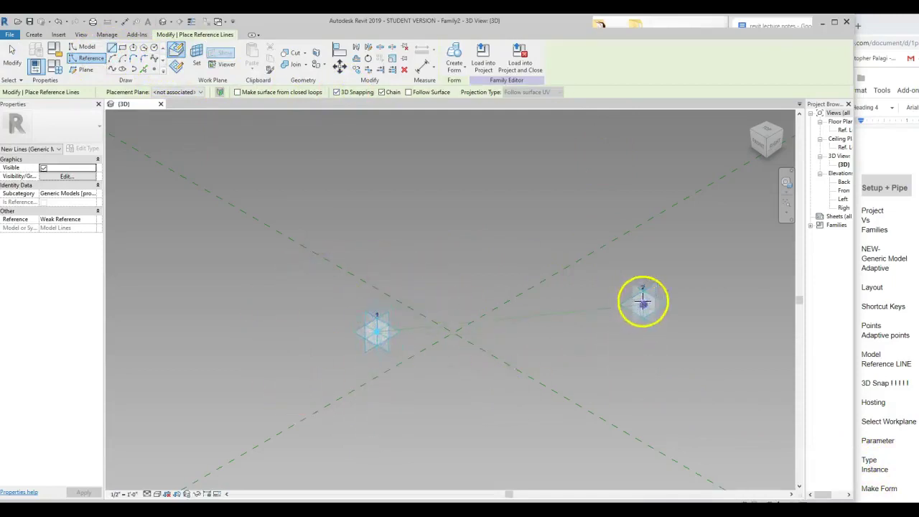
pyautogui.press('Escape')
pyautogui.press('Escape')
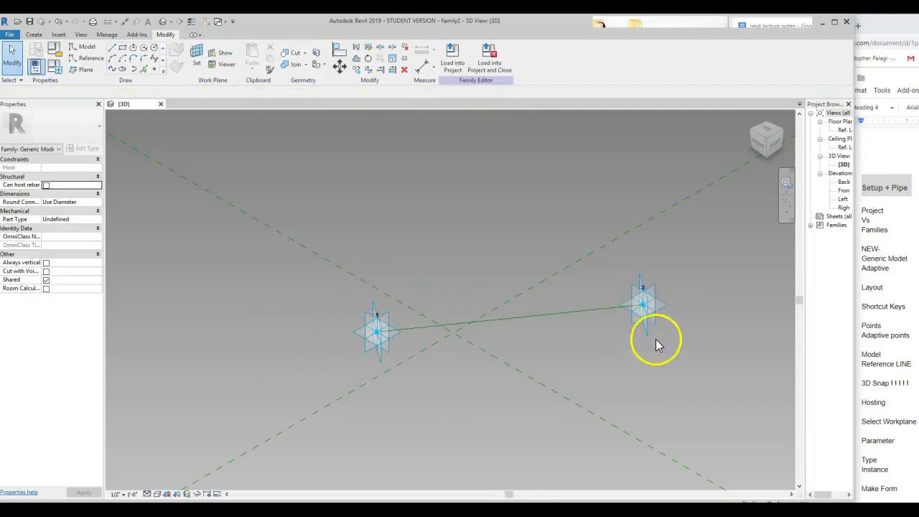
# - Select the reference line to show its work planes, and move adaptive point 2 outward along its red axis
pyautogui.click(601, 310)
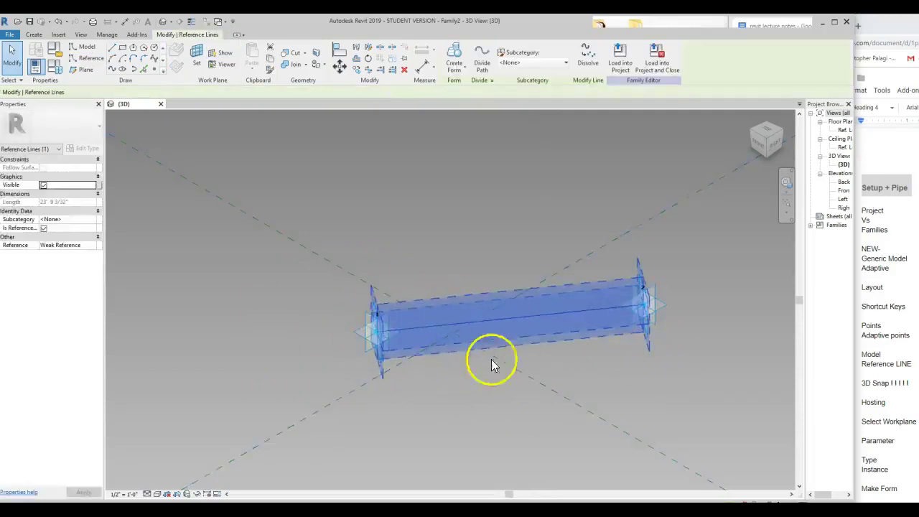
pyautogui.click(661, 323)
pyautogui.moveTo(690, 342); pyautogui.dragTo(718, 390)
pyautogui.click(714, 324)
# - Examine the reference line and the adaptive points' planes from several viewing angles
pyautogui.keyDown('shift'); pyautogui.moveTo(626, 375); pyautogui.dragTo(588, 360, button='middle'); pyautogui.keyUp('shift')
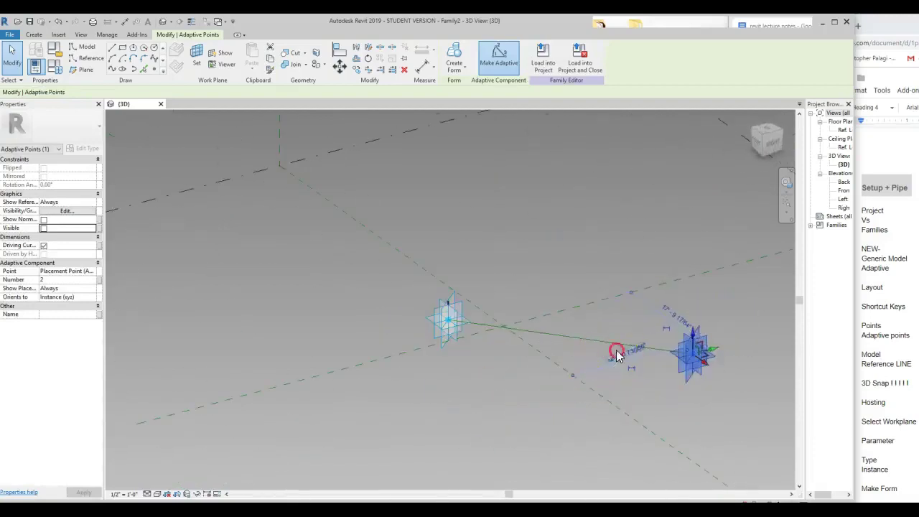
pyautogui.rightClick(526, 366)
pyautogui.click(482, 380)
pyautogui.keyDown('shift'); pyautogui.moveTo(580, 322); pyautogui.dragTo(609, 329, button='middle'); pyautogui.keyUp('shift')
pyautogui.click(452, 381)
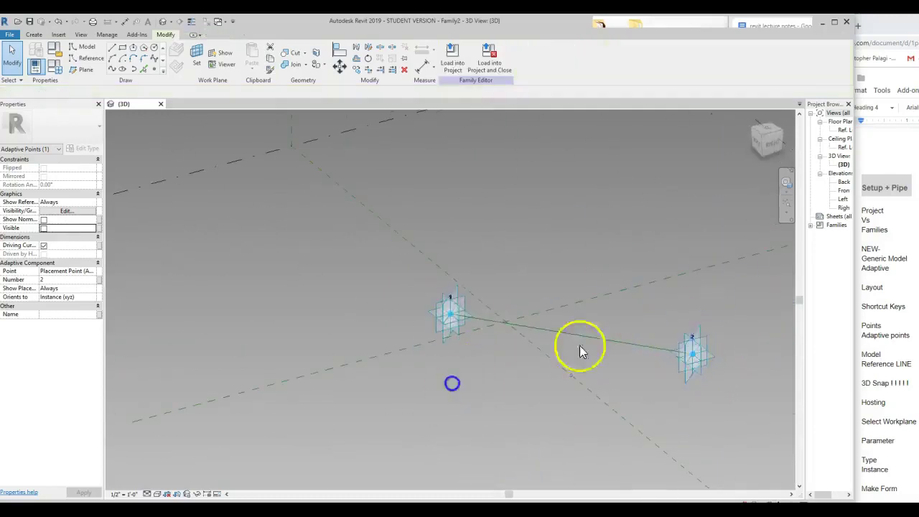
pyautogui.moveTo(435, 383)
pyautogui.keyDown('shift'); pyautogui.mouseDown(button='middle')
pyautogui.moveTo(562, 414)
pyautogui.moveTo(450, 390)
pyautogui.moveTo(406, 366)
pyautogui.mouseUp(button='middle'); pyautogui.keyUp('shift')
pyautogui.click(406, 366)
pyautogui.click(401, 282)
# - Dissolve the reference line between the two adaptive points
pyautogui.click(586, 337)
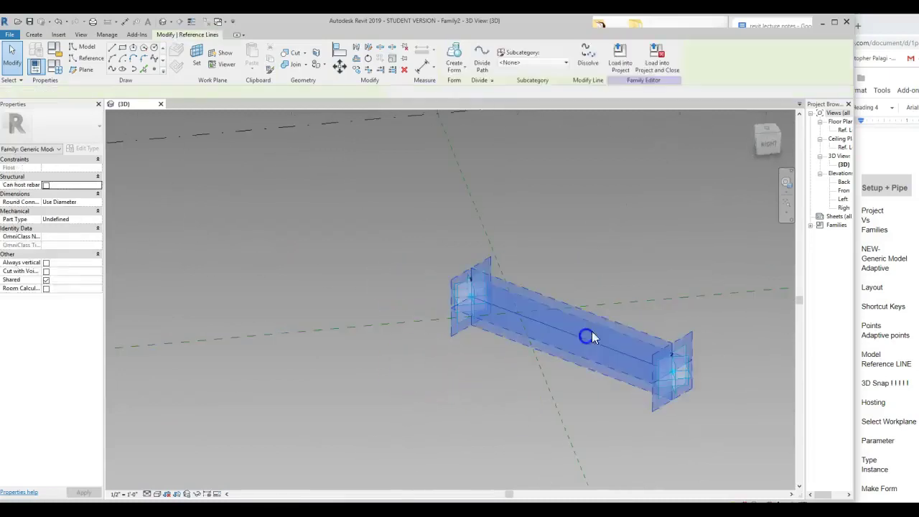
pyautogui.click(592, 54)
pyautogui.click(637, 214)
pyautogui.click(320, 206)
# - Connect adaptive points 1 and 2 with a model line, keeping 3D Snapping on
pyautogui.click(85, 48)
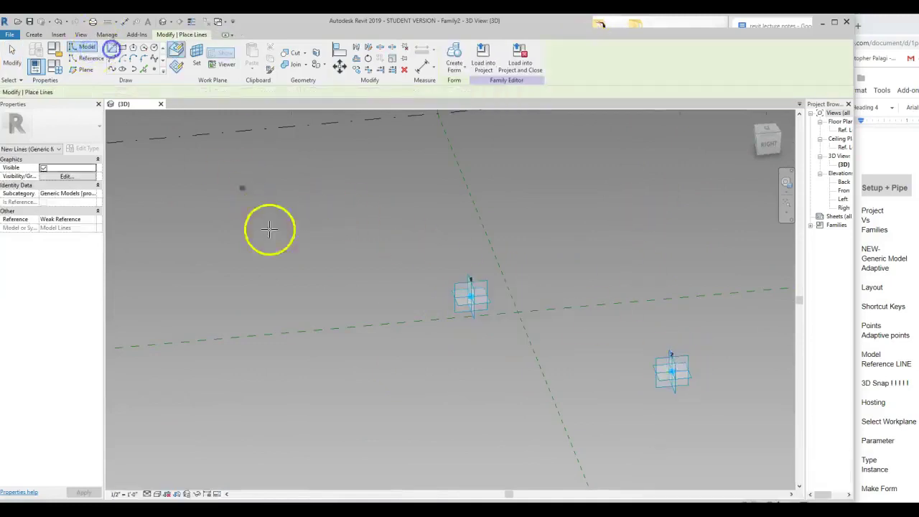
pyautogui.click(470, 294)
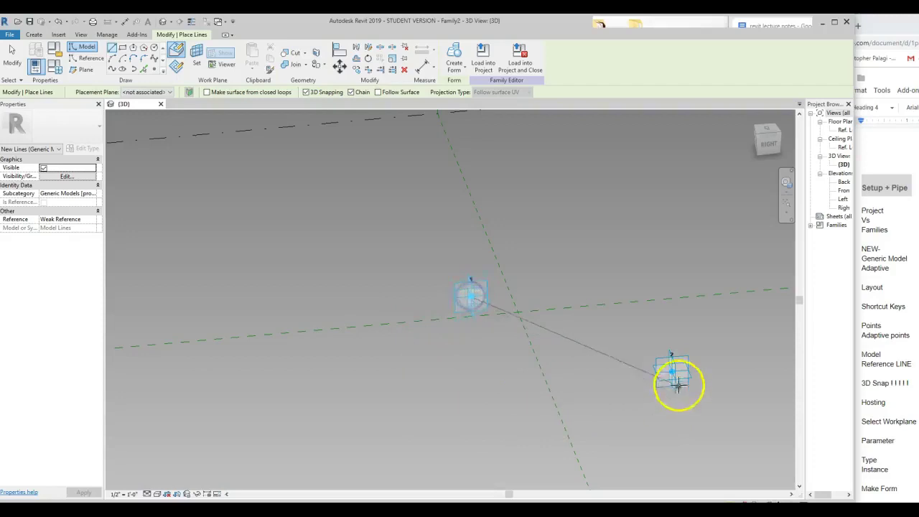
pyautogui.click(673, 371)
pyautogui.press('Escape')
pyautogui.press('Escape')
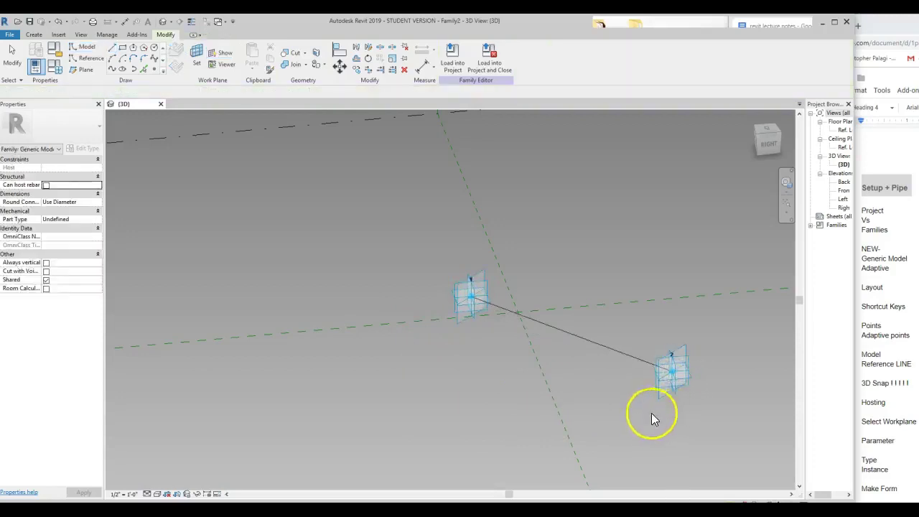
# - Move adaptive point 2 along its green axis toward the nearby reference plane, and select the connected model line
pyautogui.click(659, 381)
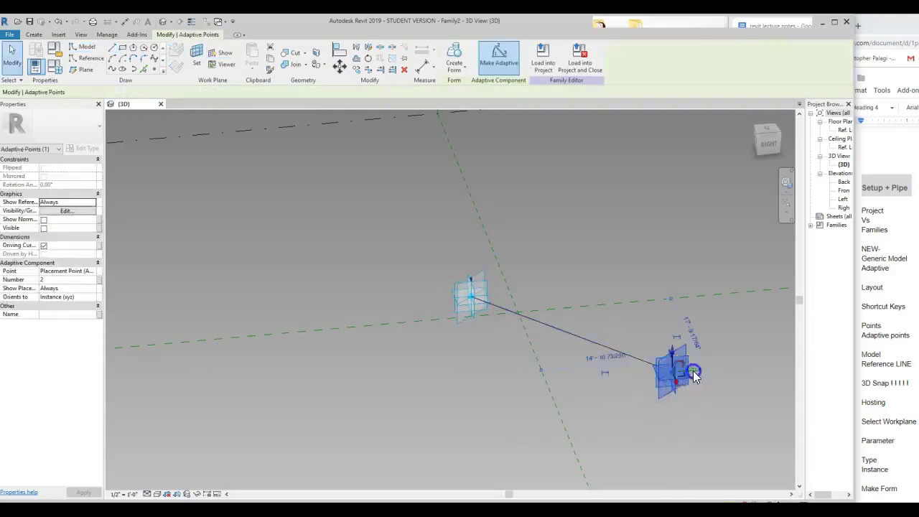
pyautogui.moveTo(637, 371); pyautogui.dragTo(603, 408)
pyautogui.click(503, 347)
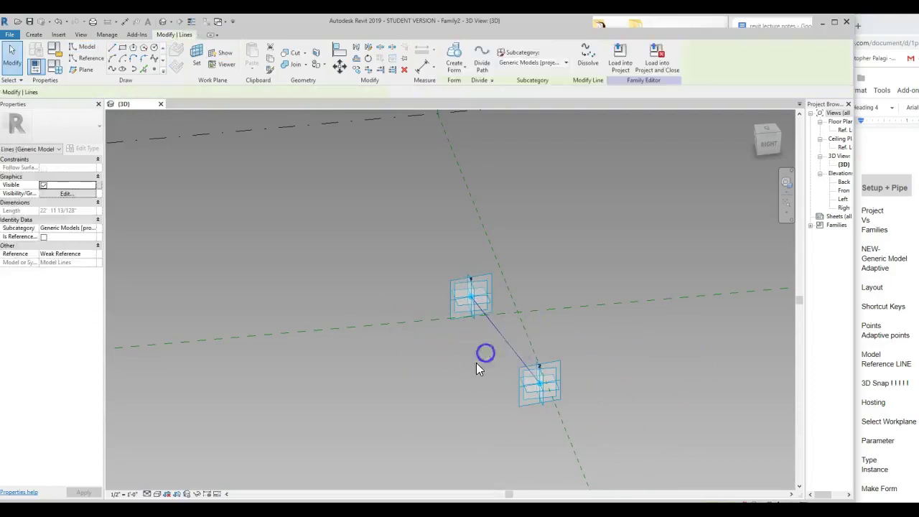
pyautogui.click(488, 342)
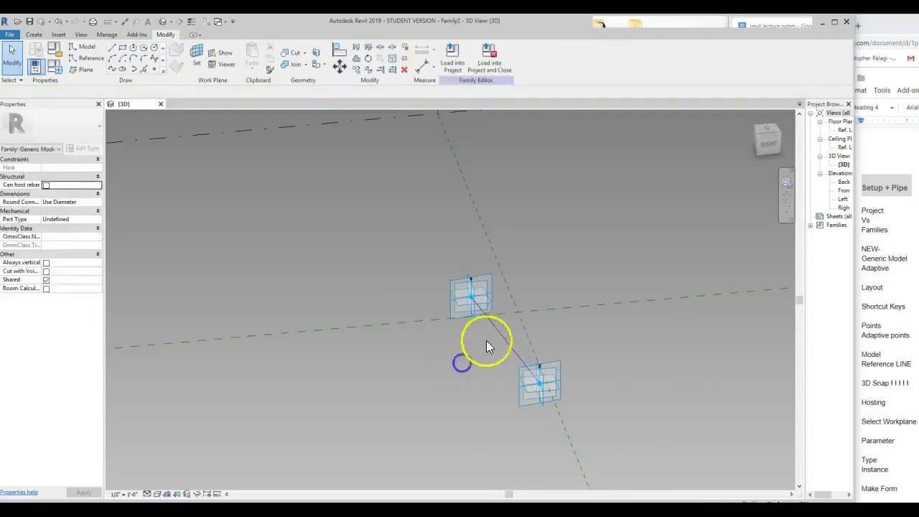
# - Convert the model line between the two adaptive points into a reference line
pyautogui.click(499, 337)
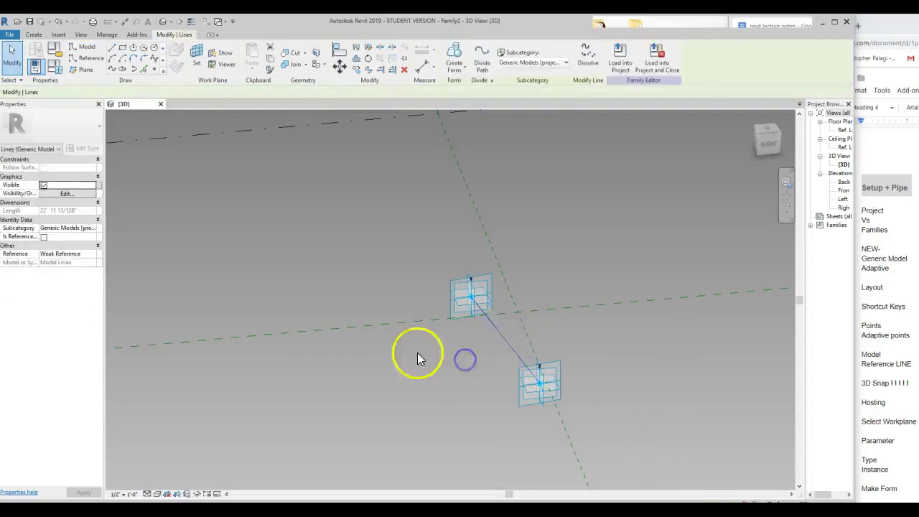
pyautogui.click(44, 238)
pyautogui.click(368, 385)
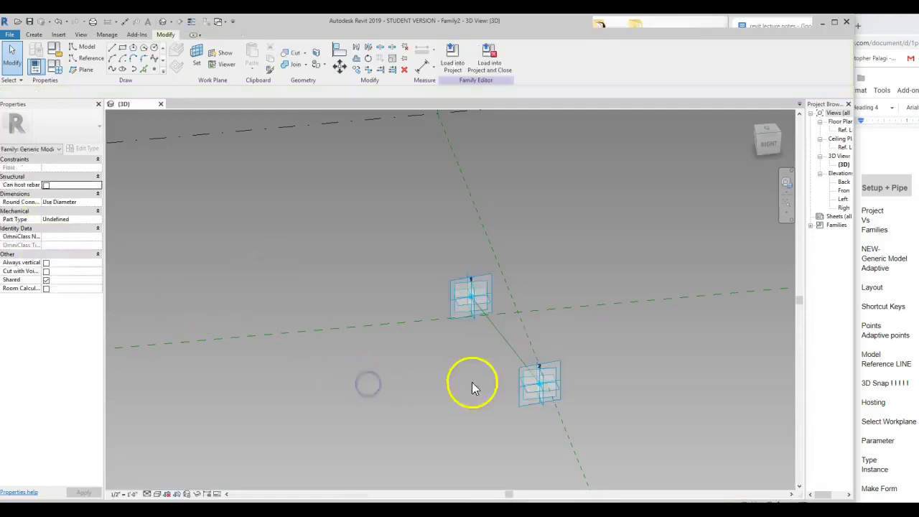
# - Move adaptive point 2 across the center reference plane to about 21' beyond it
pyautogui.click(528, 396)
pyautogui.moveTo(574, 386); pyautogui.dragTo(755, 395)
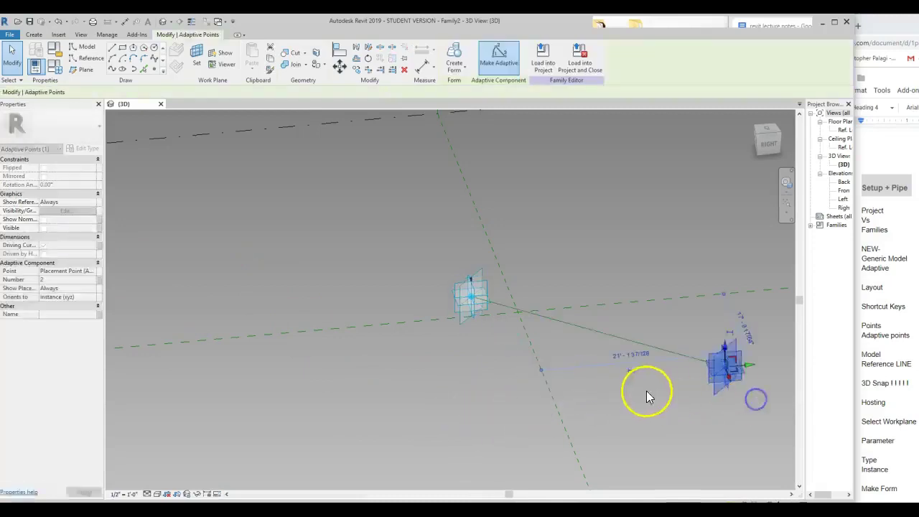
pyautogui.click(647, 391)
pyautogui.keyDown('shift'); pyautogui.moveTo(660, 347); pyautogui.dragTo(528, 391, button='middle'); pyautogui.keyUp('shift')
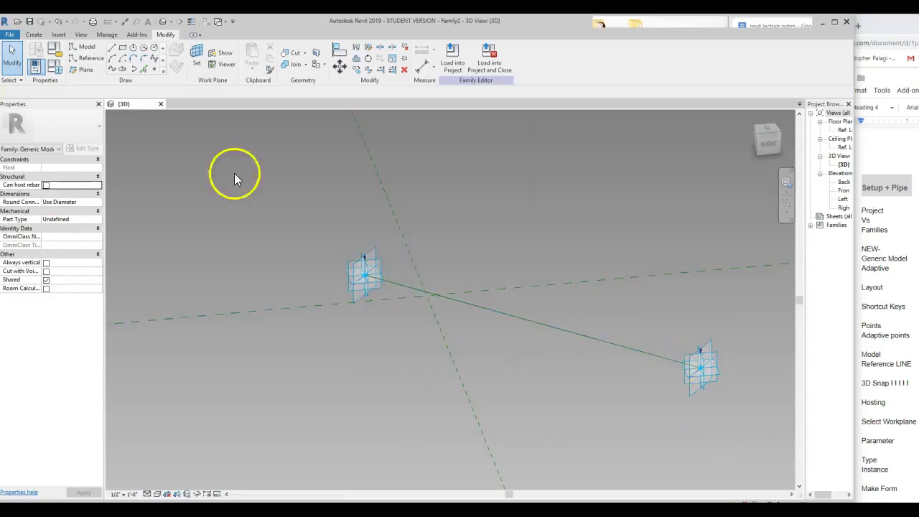
# - Place one reference point on the reference line near adaptive point 1 and another just off the line
pyautogui.click(154, 69)
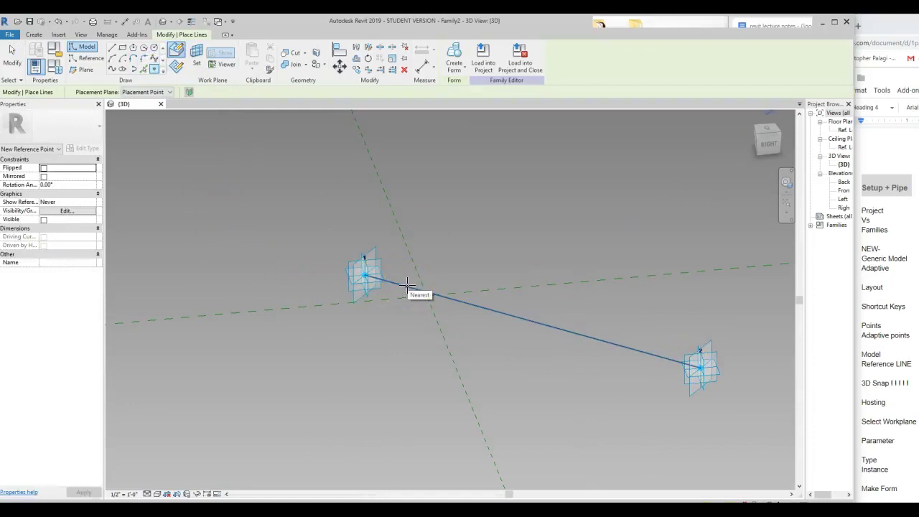
pyautogui.click(384, 349)
pyautogui.click(406, 284)
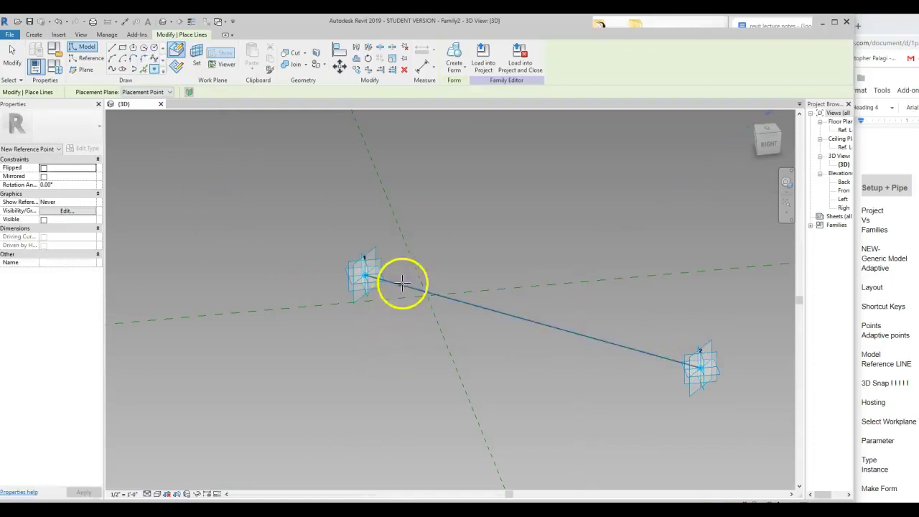
pyautogui.click(407, 286)
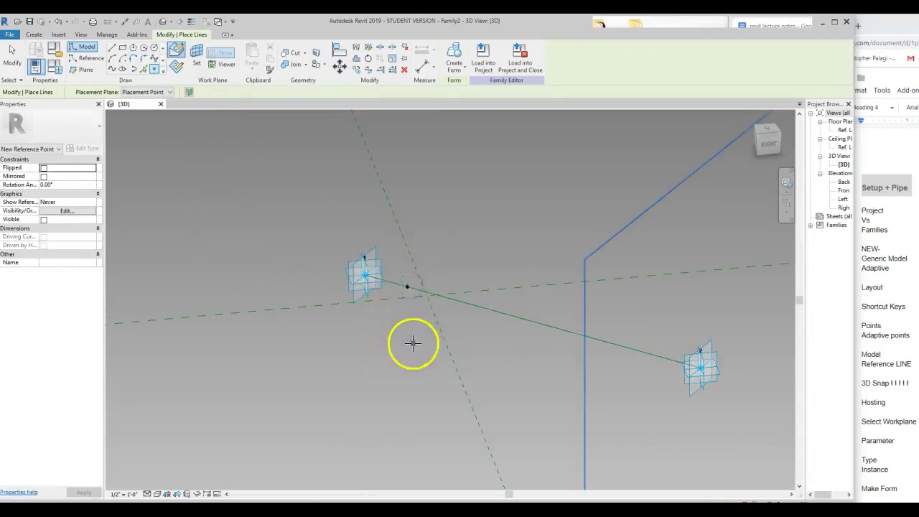
pyautogui.click(418, 296)
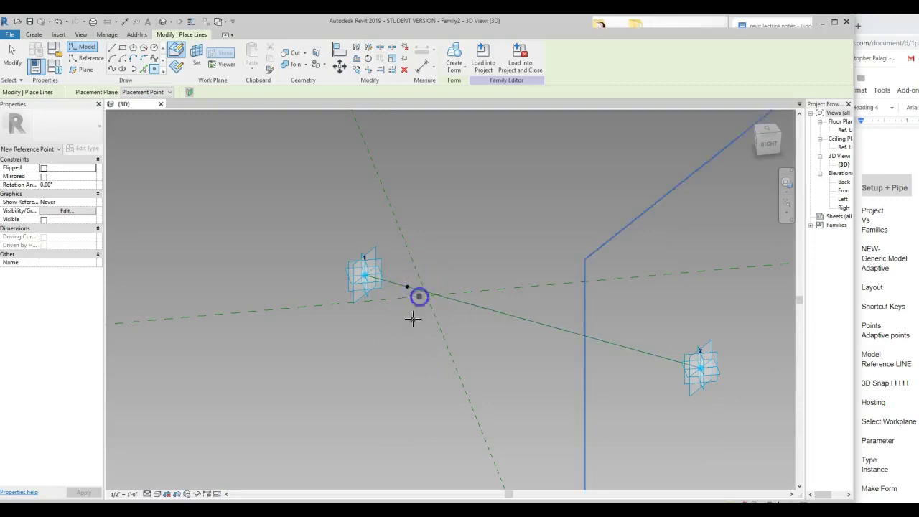
pyautogui.press('Escape')
# - Select the on-line and off-line reference points in turn to compare their hosting, and shift the off-line point across the center reference plane
pyautogui.click(416, 297)
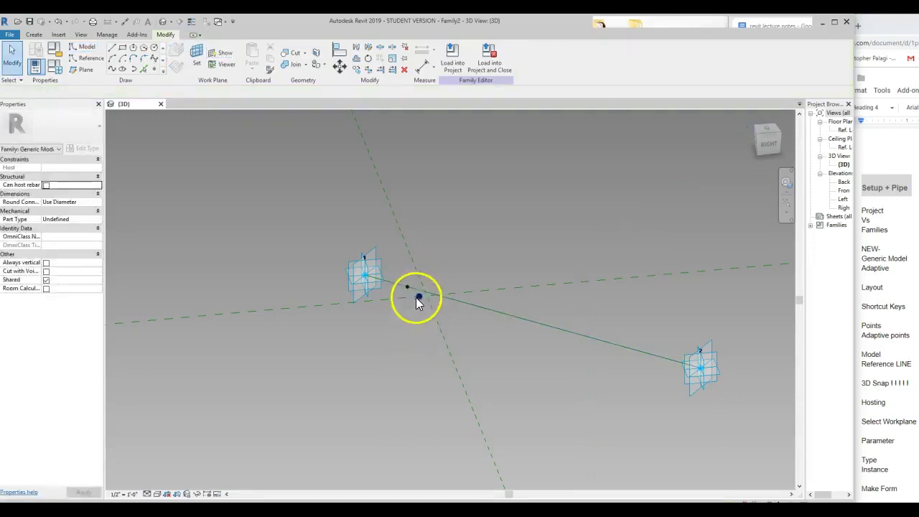
pyautogui.press('Escape')
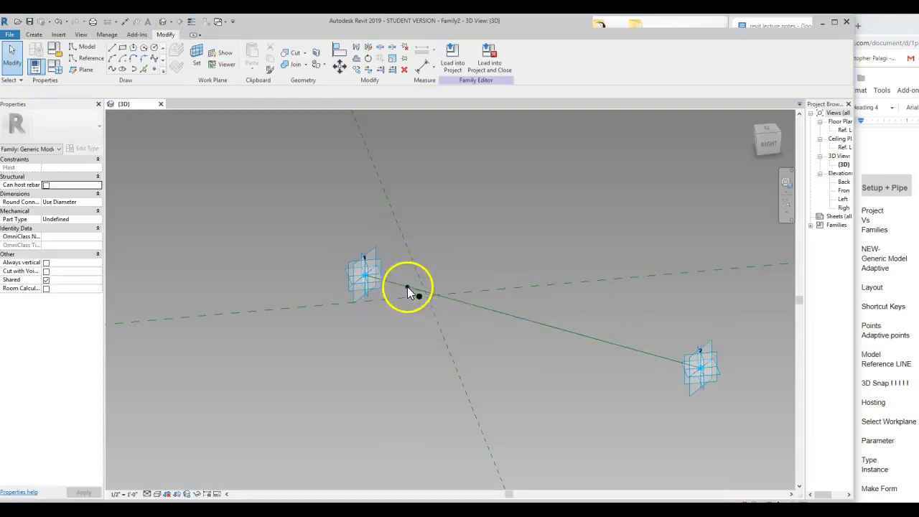
pyautogui.click(402, 285)
pyautogui.press('Escape')
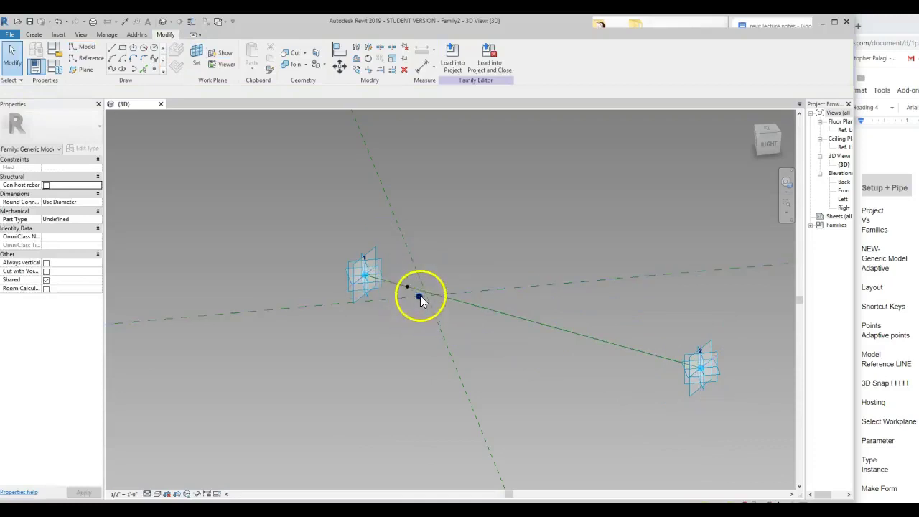
pyautogui.click(421, 298)
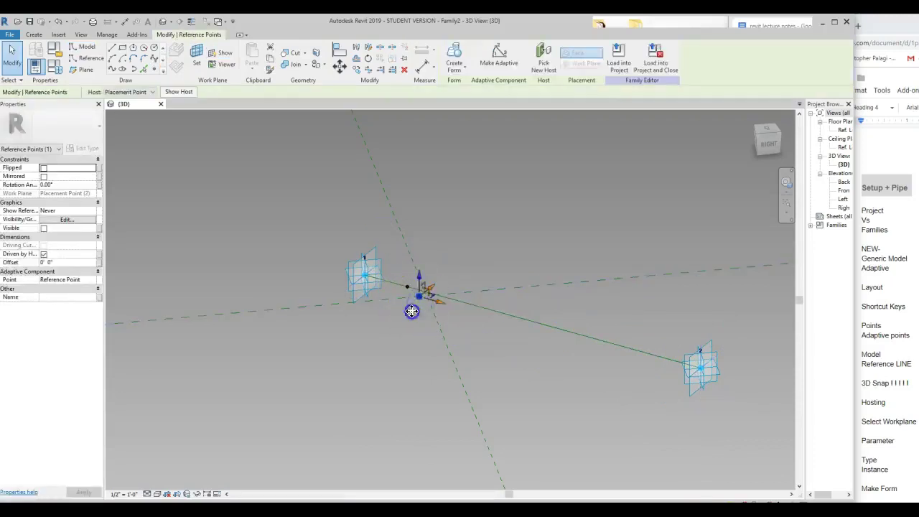
pyautogui.click(423, 321)
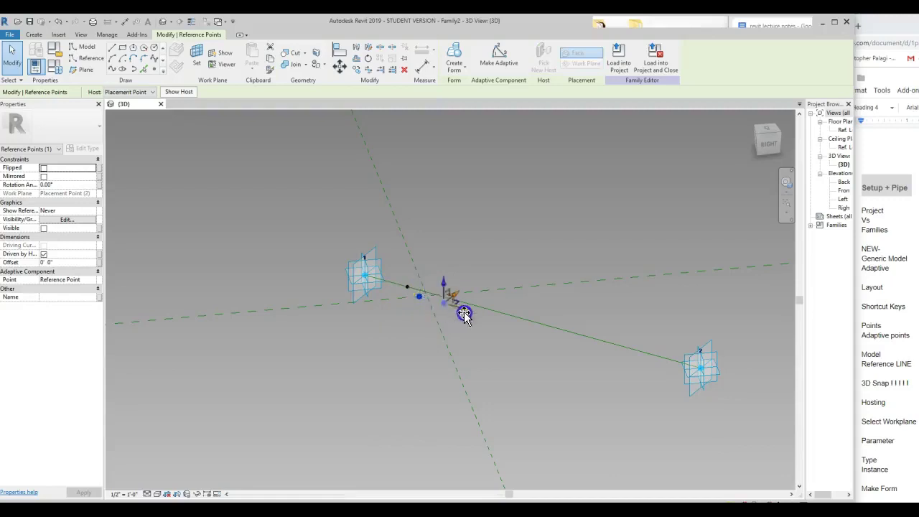
pyautogui.click(406, 291)
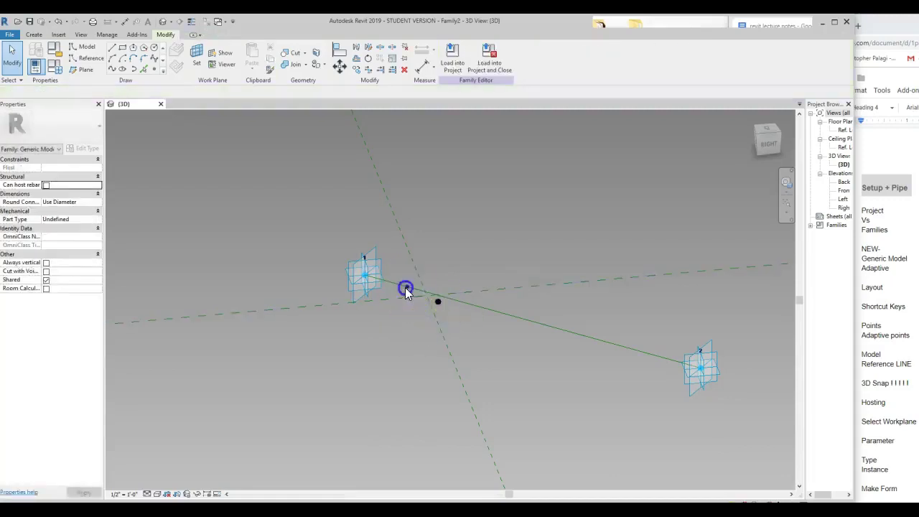
pyautogui.click(405, 289)
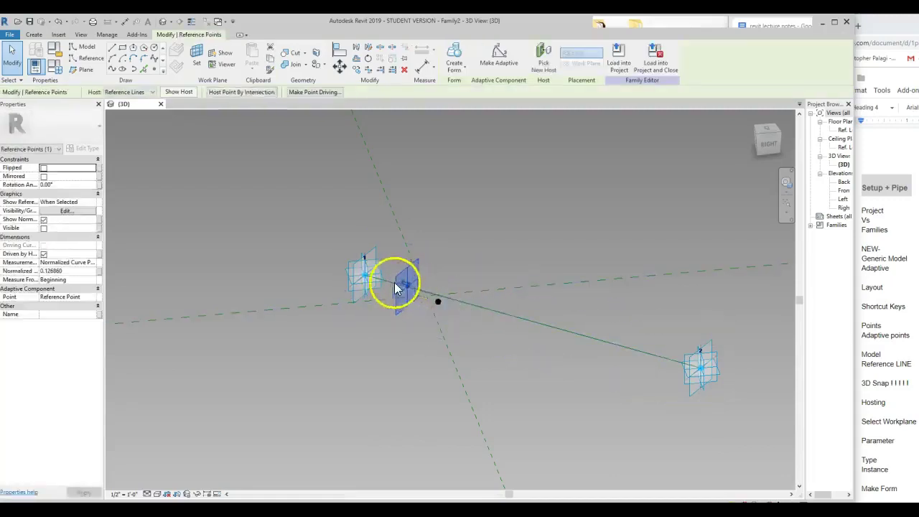
# - Delete the reference point that sits off the line
pyautogui.click(445, 309)
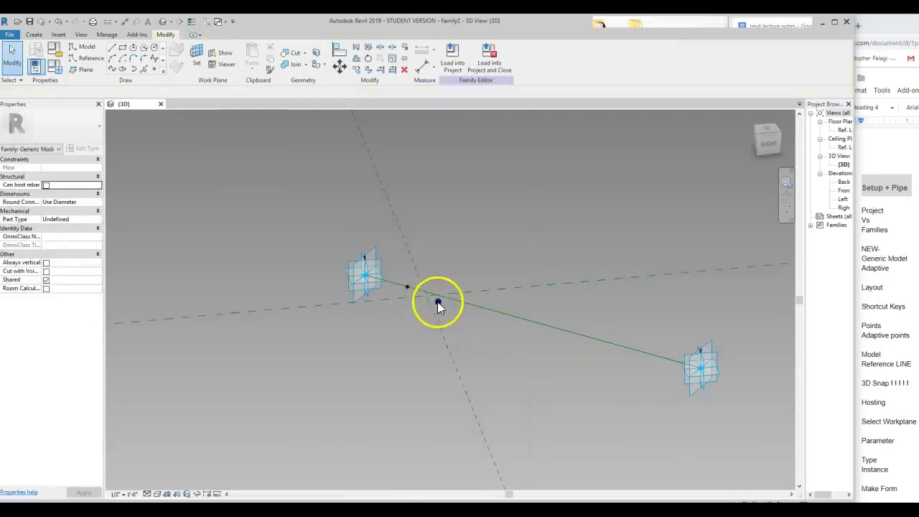
pyautogui.click(438, 301)
pyautogui.click(388, 332)
# - Set the measurement type of the line-hosted reference point near adaptive point 1 to Segment Length
pyautogui.click(408, 288)
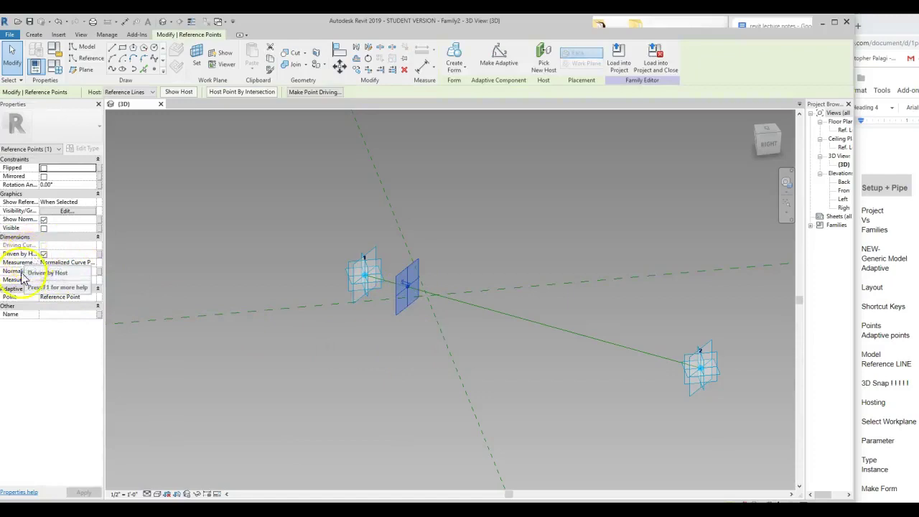
pyautogui.click(91, 263)
pyautogui.click(74, 286)
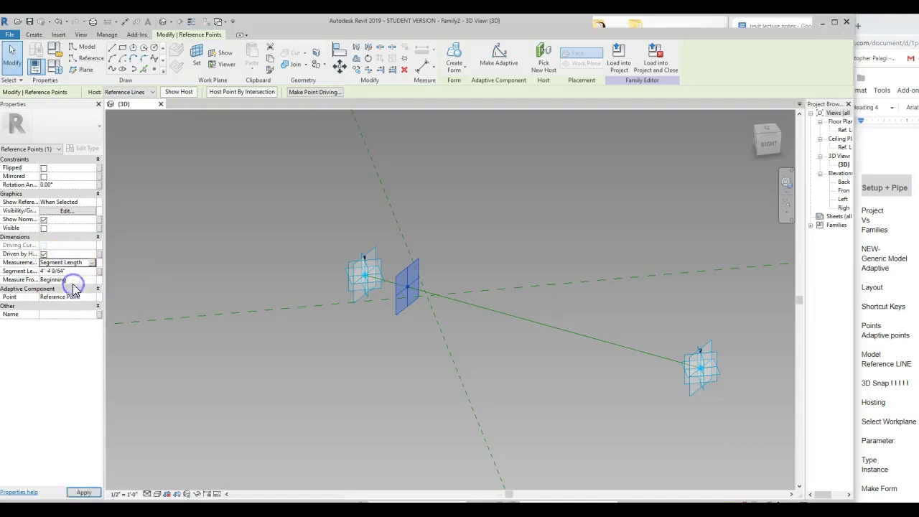
pyautogui.click(298, 293)
pyautogui.click(391, 308)
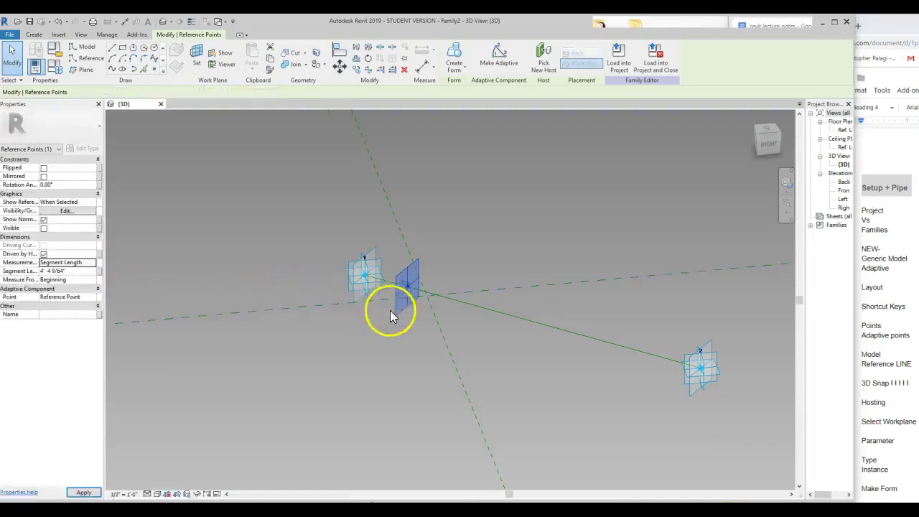
# - Set the reference point's segment length to 2', measured from the beginning of the line
pyautogui.click(68, 283)
pyautogui.click(79, 272)
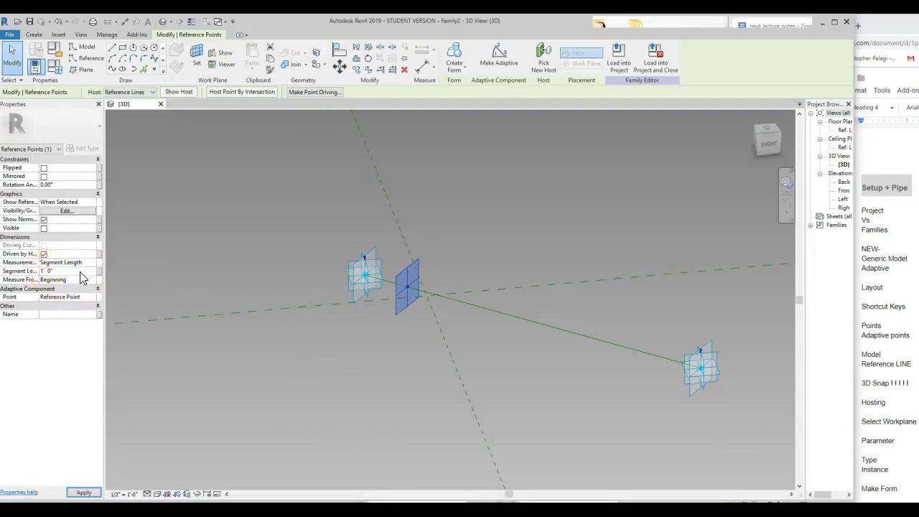
pyautogui.click(64, 271)
pyautogui.write('2')
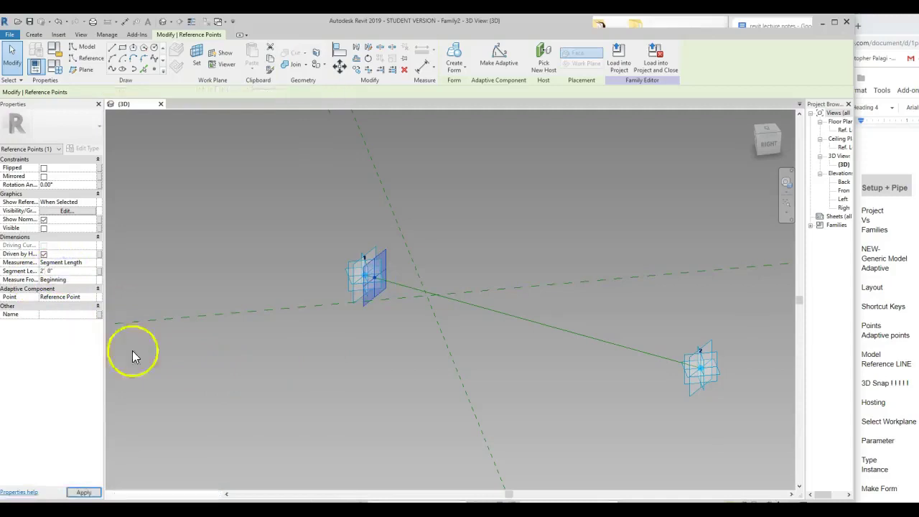
pyautogui.click(269, 380)
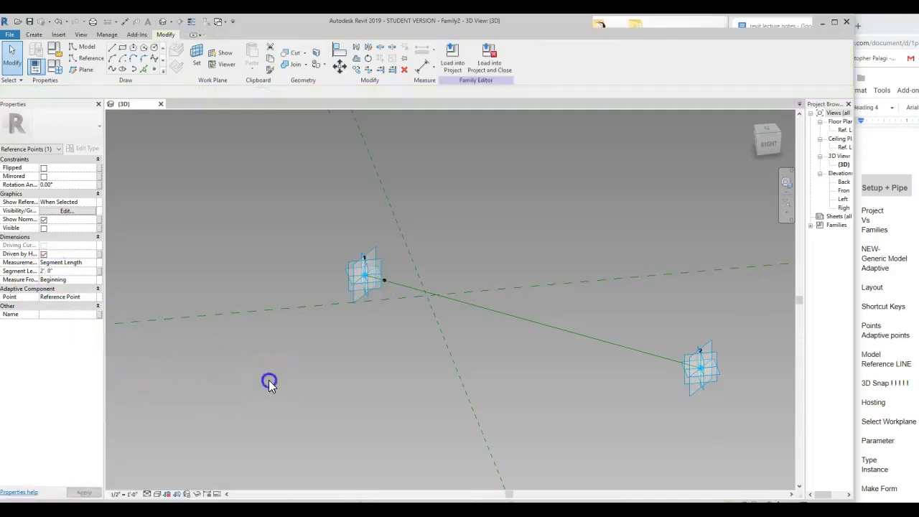
# - Review the measurement type options of the reference point near adaptive point 1, keeping Segment Length
pyautogui.click(385, 282)
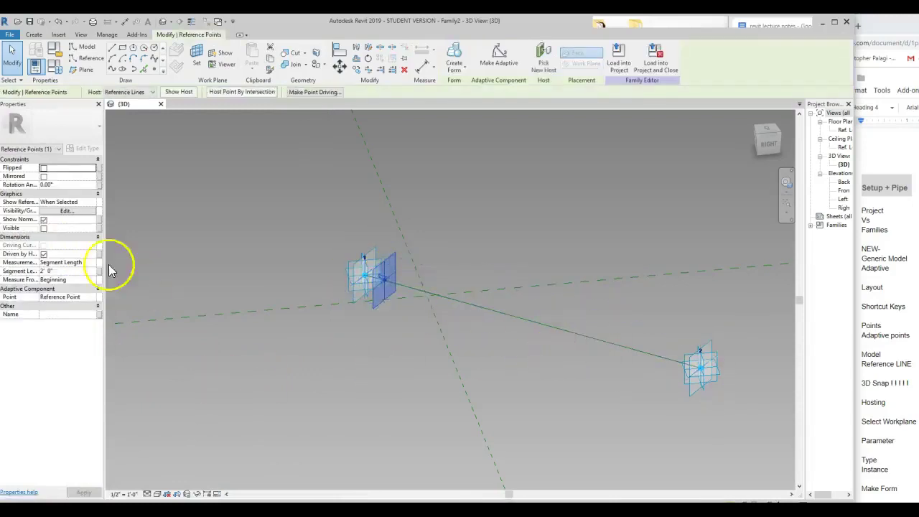
pyautogui.click(72, 263)
pyautogui.click(92, 263)
pyautogui.click(92, 285)
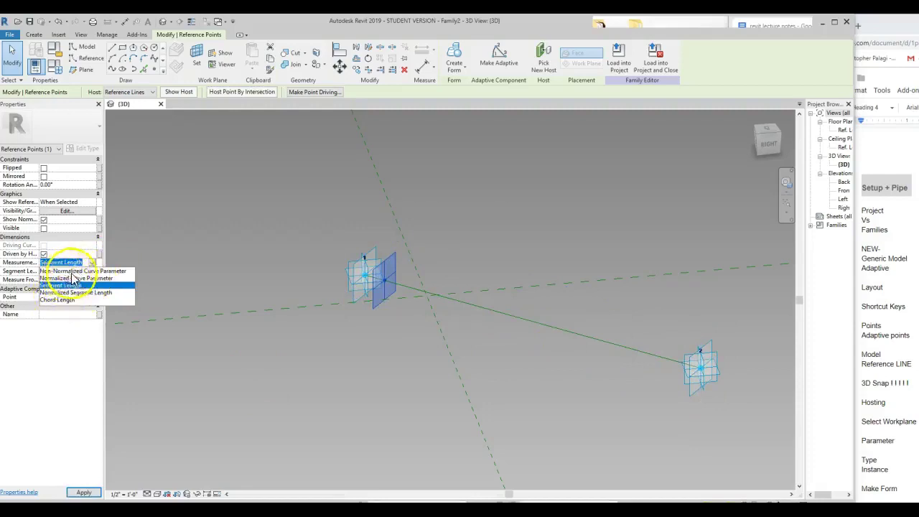
pyautogui.click(294, 379)
pyautogui.click(282, 267)
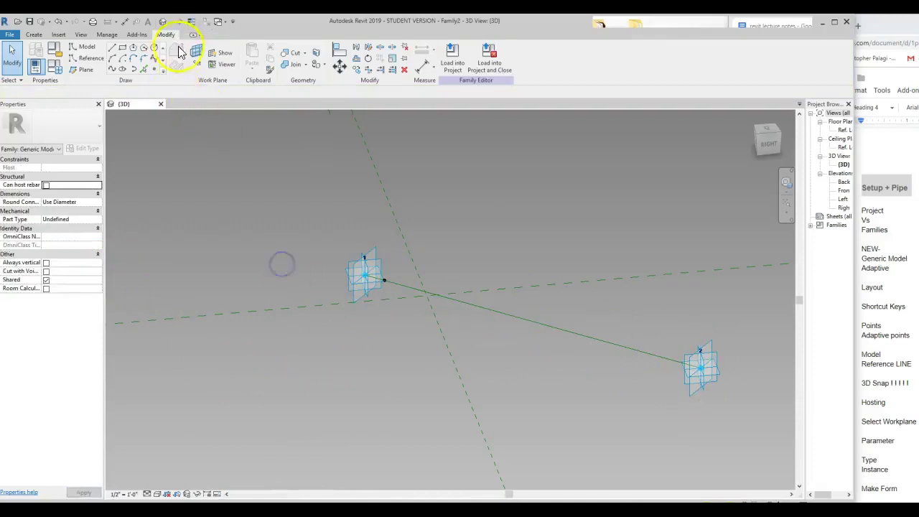
# - Place a second reference point at the midpoint of the reference line
pyautogui.click(154, 68)
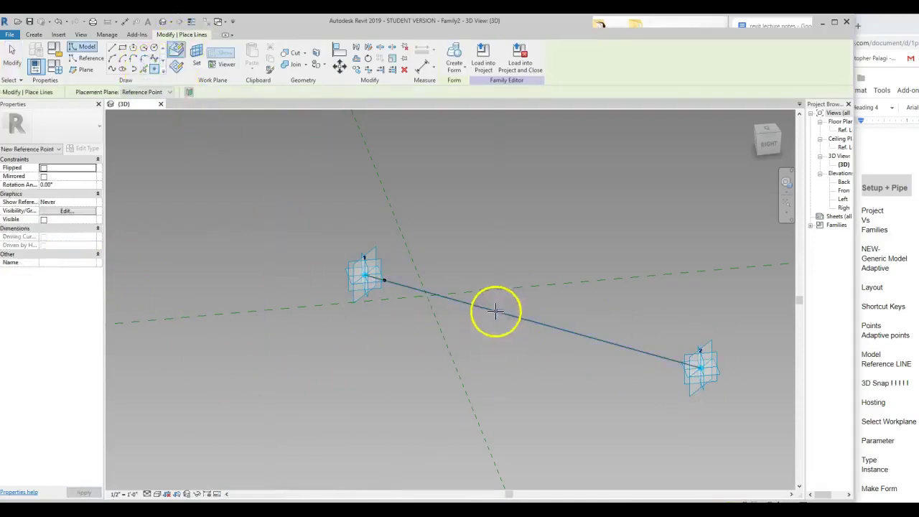
pyautogui.click(533, 322)
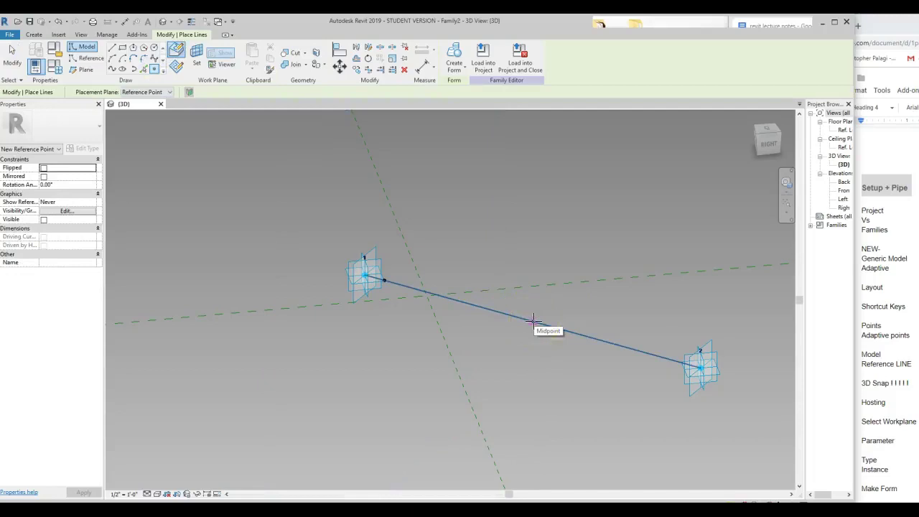
pyautogui.press('Escape')
pyautogui.press('Escape')
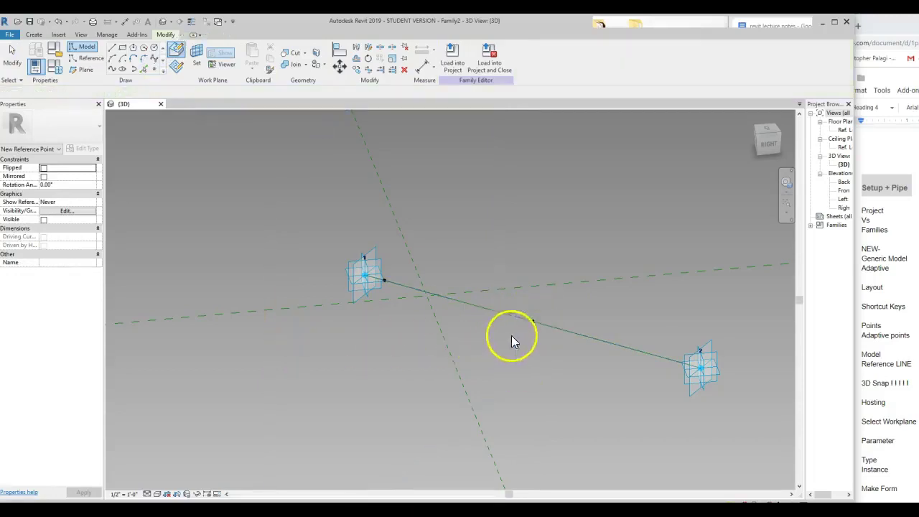
# - Measure the midpoint reference point from the line's End, using Segment Length with a value of 3'
pyautogui.click(531, 325)
pyautogui.click(52, 273)
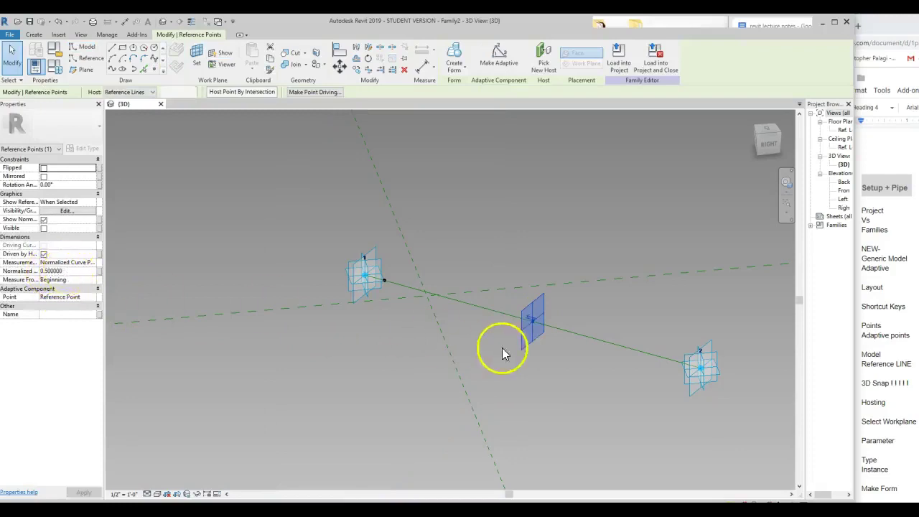
pyautogui.click(531, 323)
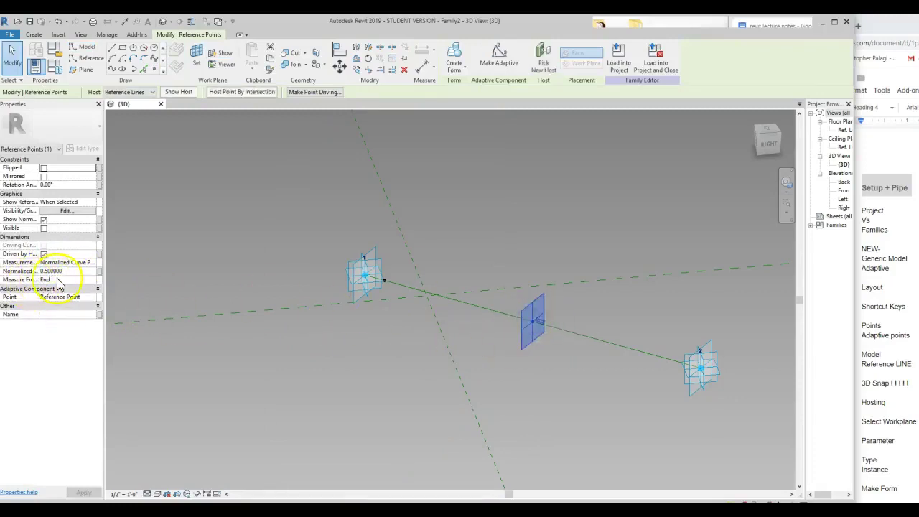
pyautogui.click(95, 263)
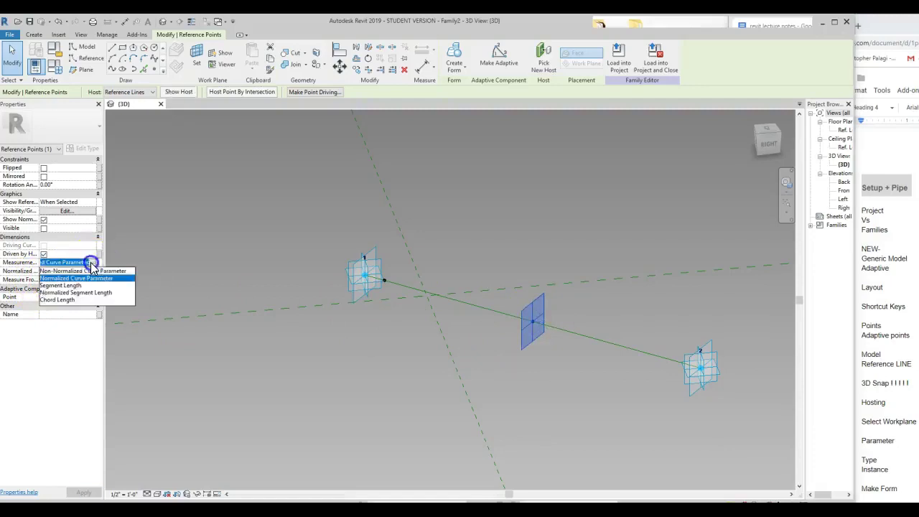
pyautogui.click(70, 286)
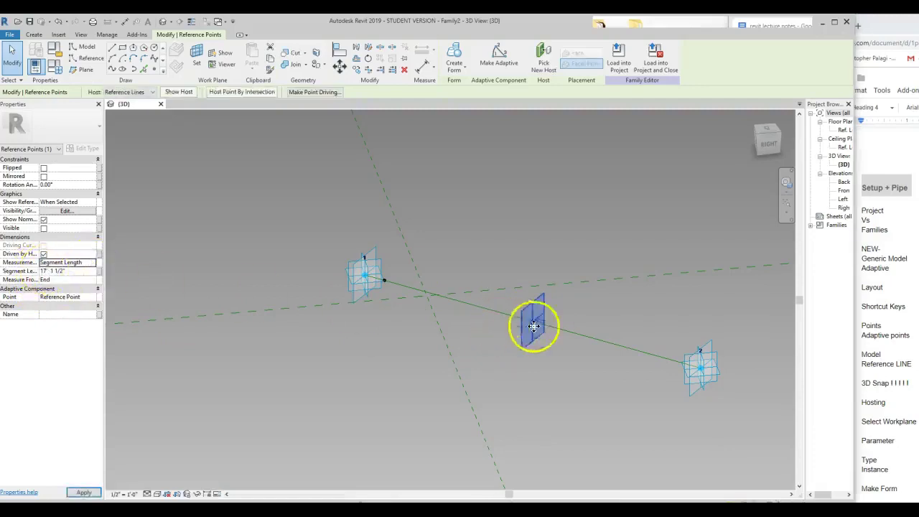
pyautogui.click(76, 272)
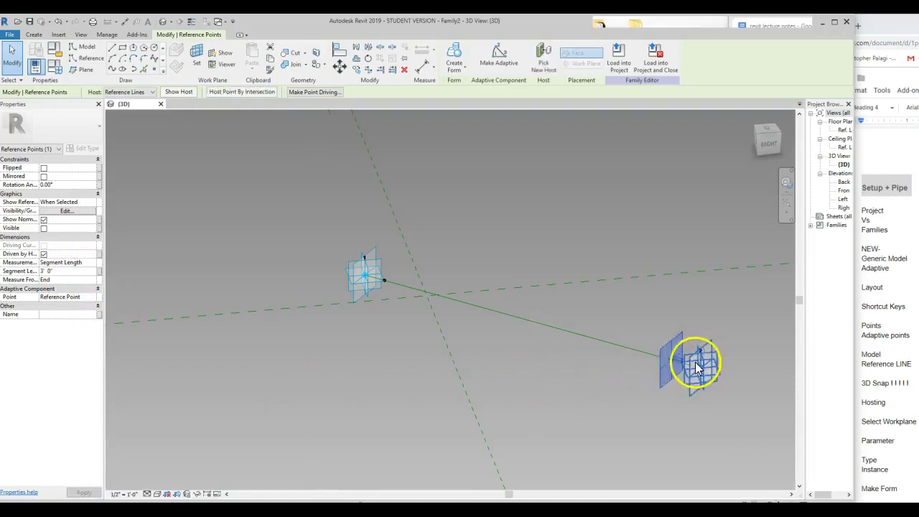
# - Compare the properties of adaptive point 1 with those of the hosted reference point beside it
pyautogui.click(384, 281)
pyautogui.press('m')
pyautogui.press('a')
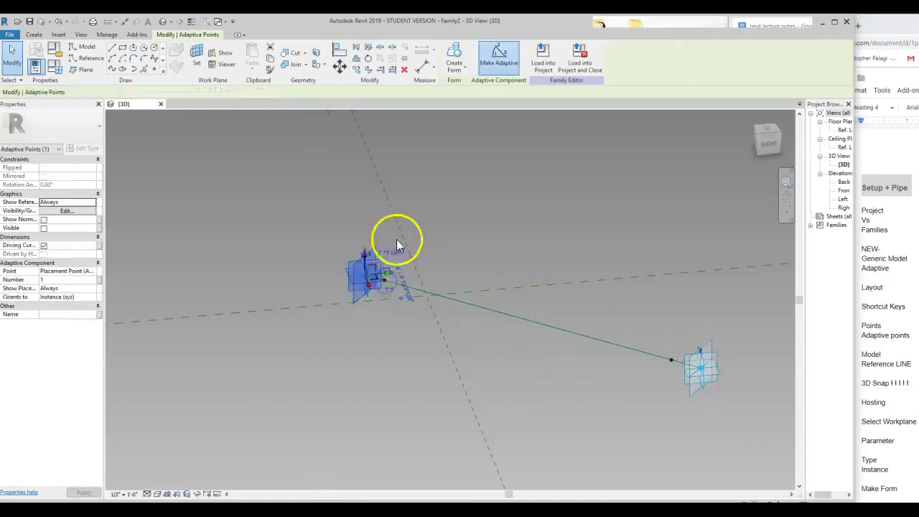
pyautogui.hotkey('ctrl', 'z')
pyautogui.click(400, 297)
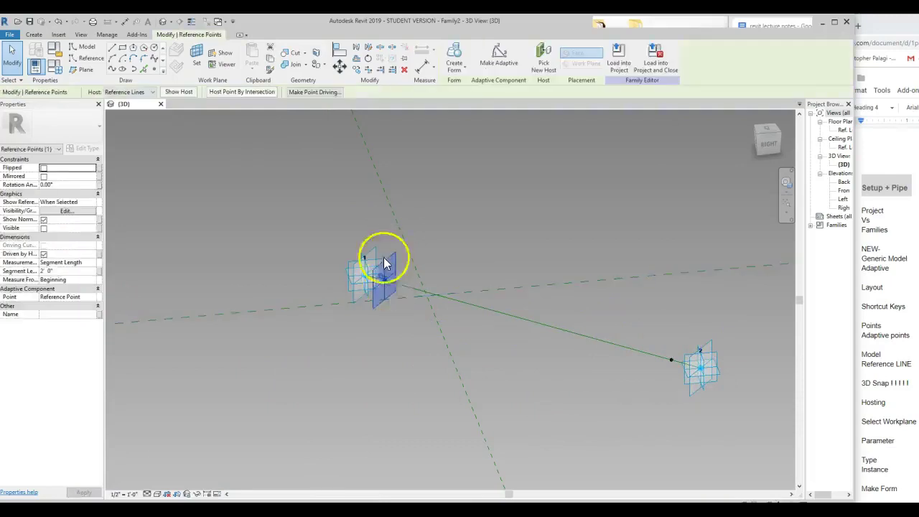
pyautogui.hotkey('ctrl', 'y')
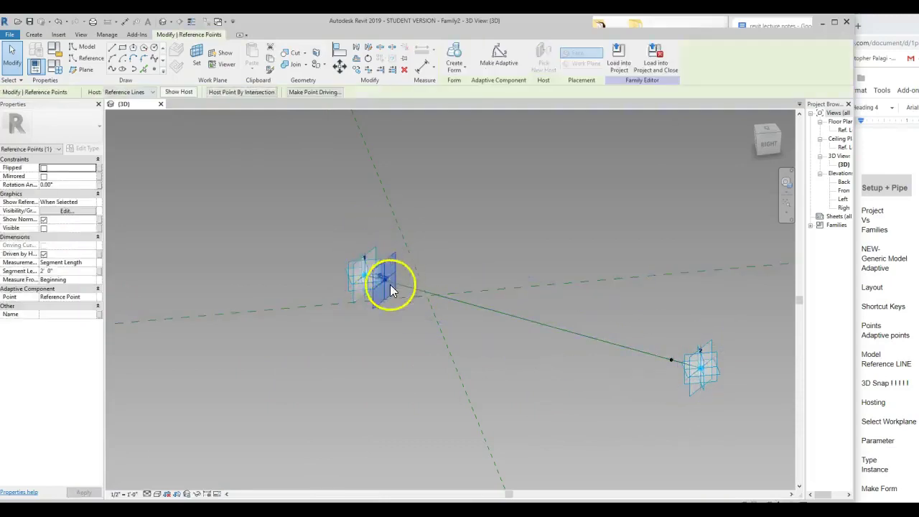
pyautogui.click(363, 228)
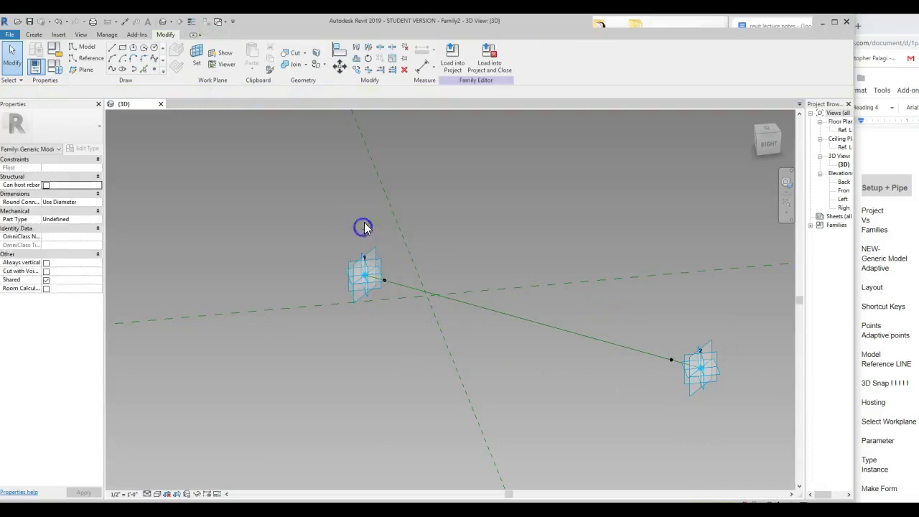
# - Window-select the hosted reference point at each end of the reference line and check its measurement settings
pyautogui.moveTo(368, 223); pyautogui.dragTo(410, 323)
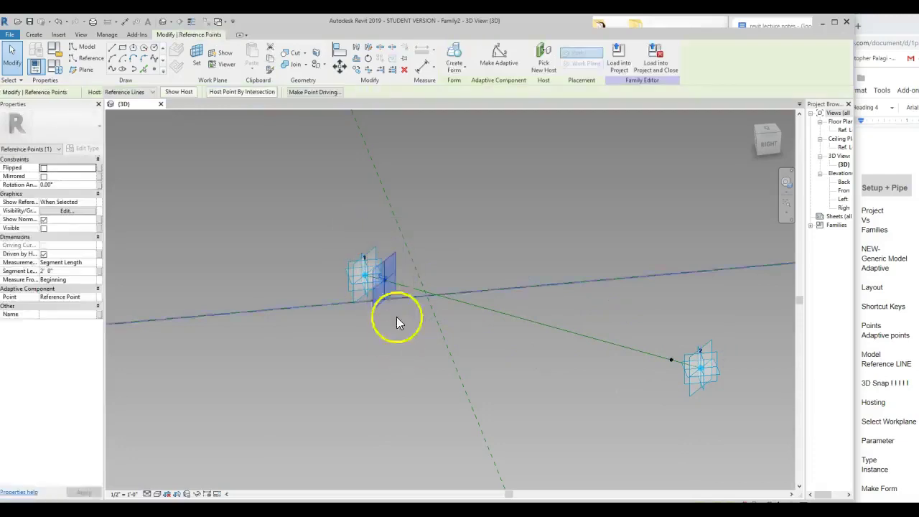
pyautogui.click(376, 219)
pyautogui.moveTo(402, 257); pyautogui.dragTo(342, 314)
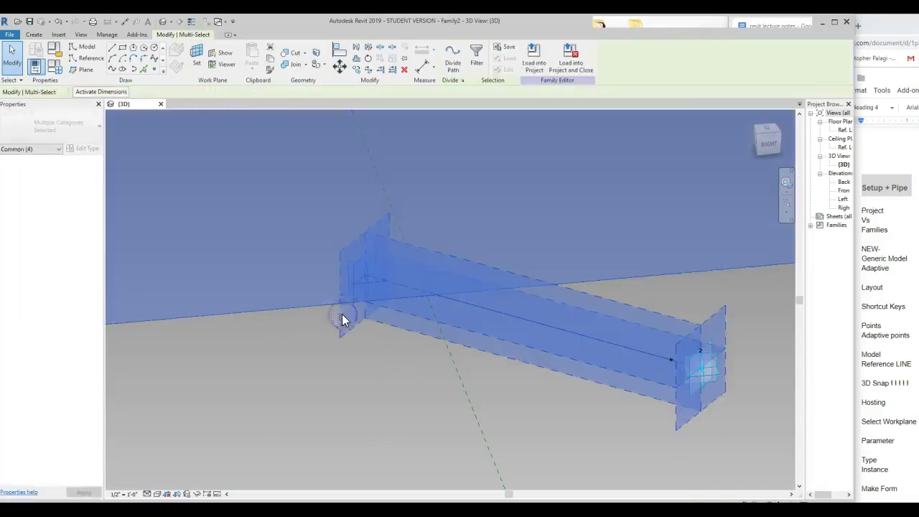
pyautogui.click(390, 351)
pyautogui.moveTo(376, 225); pyautogui.dragTo(404, 359)
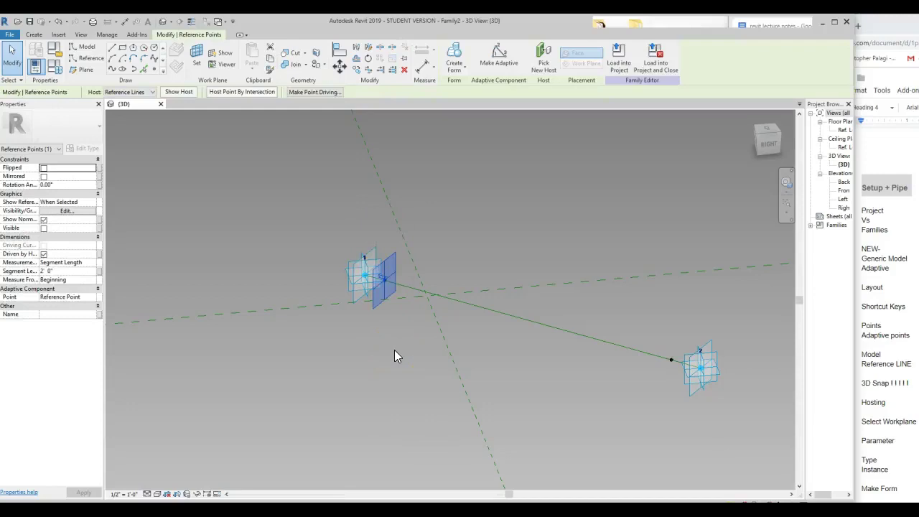
pyautogui.click(395, 352)
pyautogui.moveTo(637, 229); pyautogui.dragTo(688, 425)
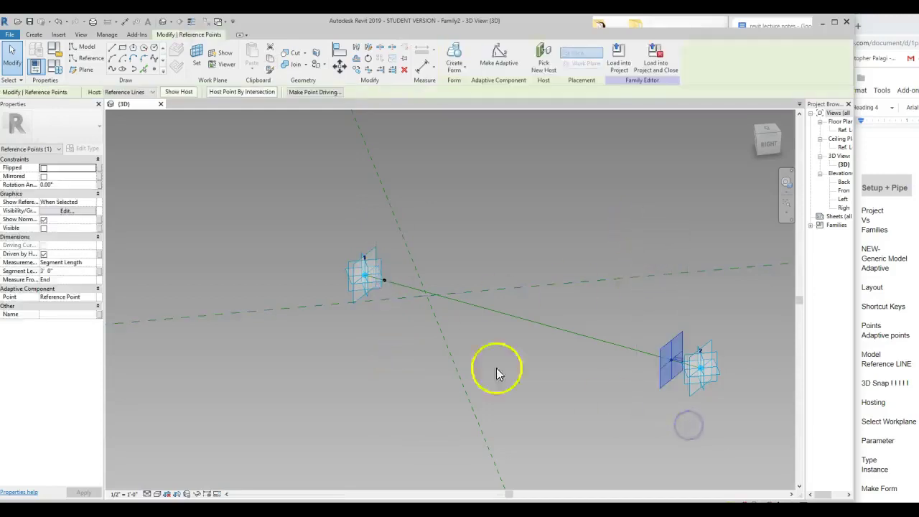
pyautogui.click(320, 363)
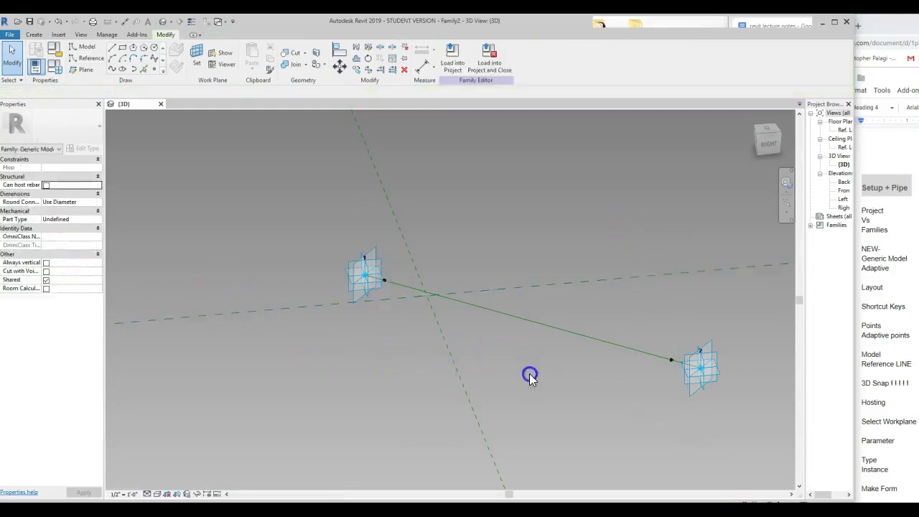
# - Move adaptive point 2 slightly toward adaptive point 1 to test how the hosted reference points follow
pyautogui.scroll(1, 584, 388)
pyautogui.scroll(1, 607, 396)
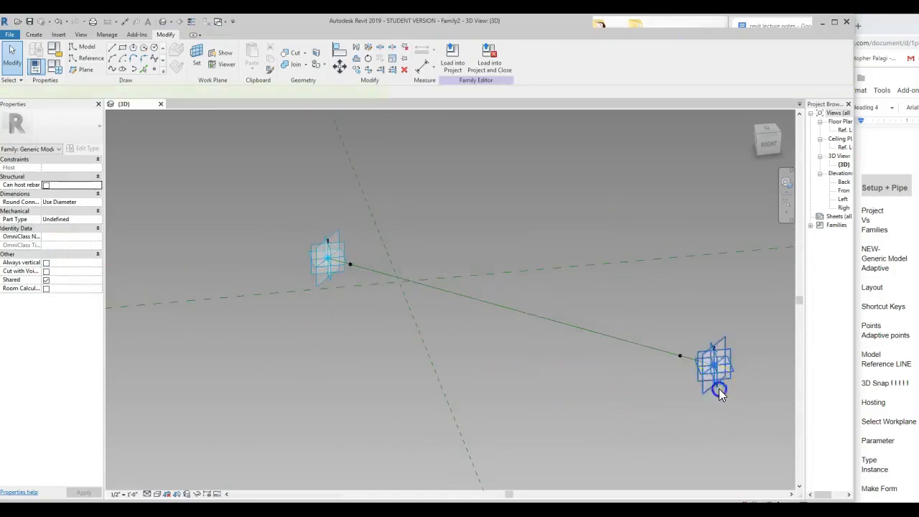
pyautogui.click(720, 384)
pyautogui.moveTo(745, 369); pyautogui.dragTo(724, 382)
pyautogui.click(604, 404)
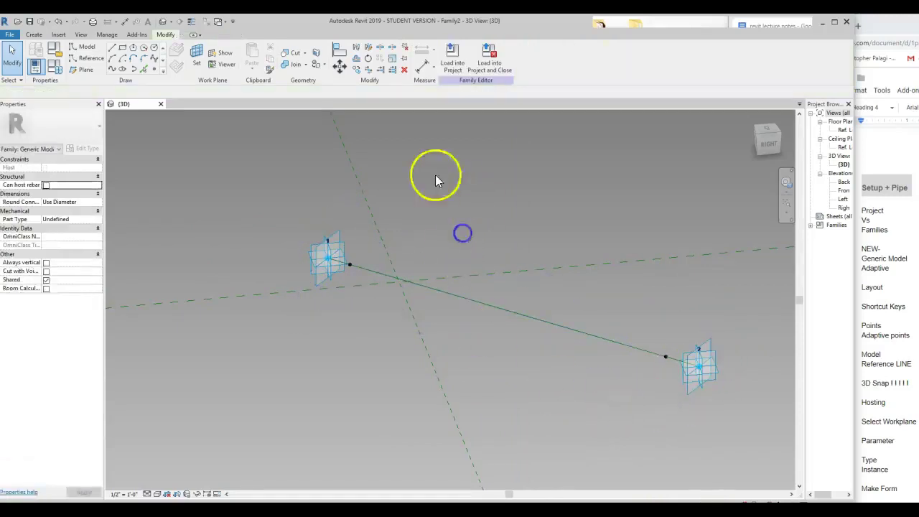
pyautogui.click(84, 56)
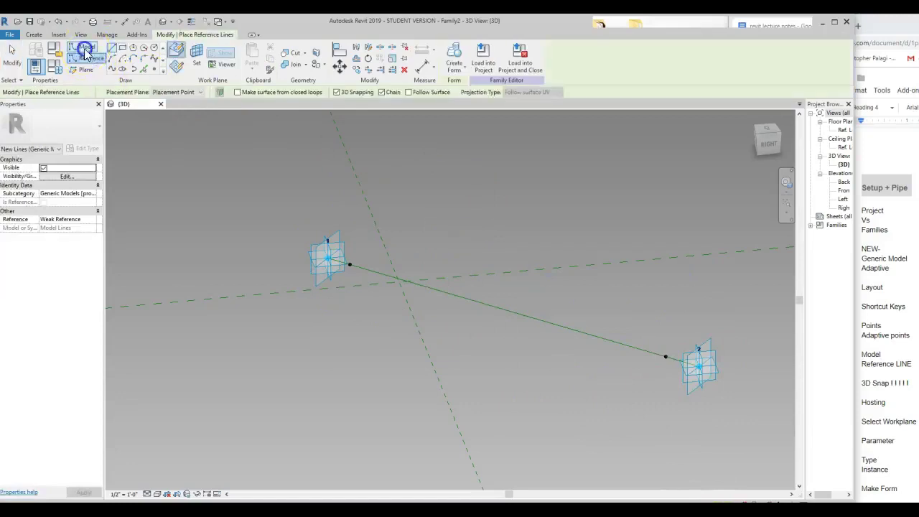
pyautogui.click(85, 46)
pyautogui.click(154, 48)
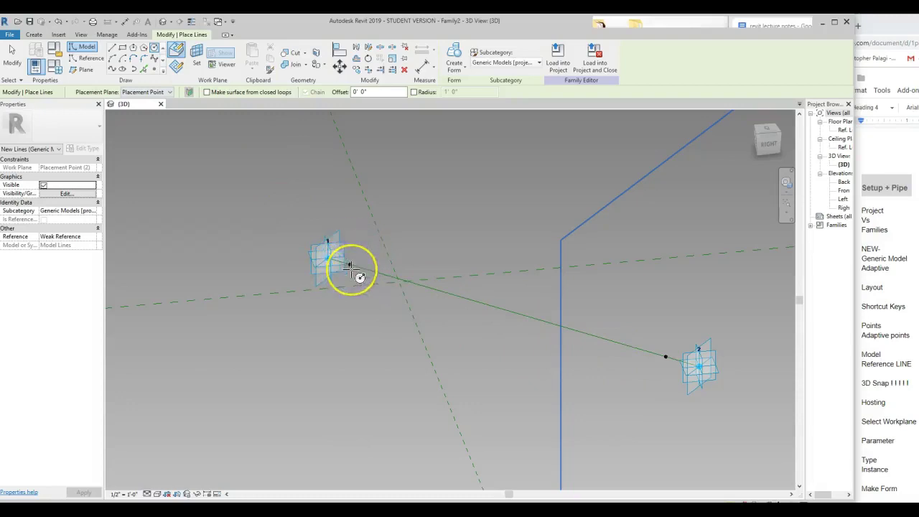
pyautogui.press('Escape')
pyautogui.press('Escape')
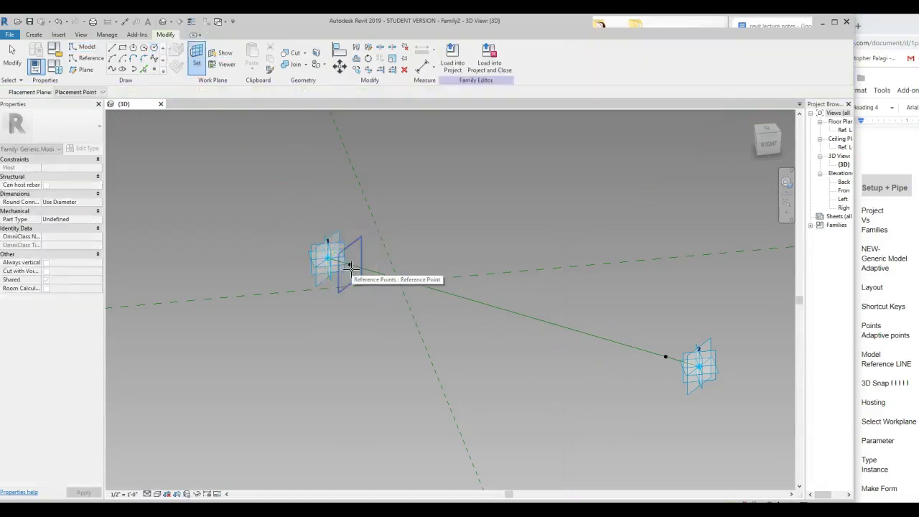
# - Set the work plane to the reference point near adaptive point 1 and draw a model-line circle of about 6' radius centred on it
pyautogui.click(195, 58)
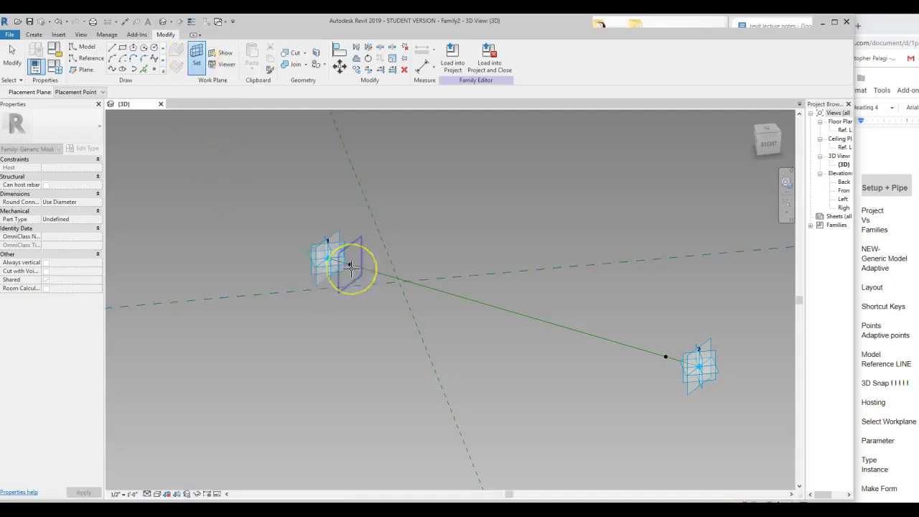
pyautogui.click(353, 267)
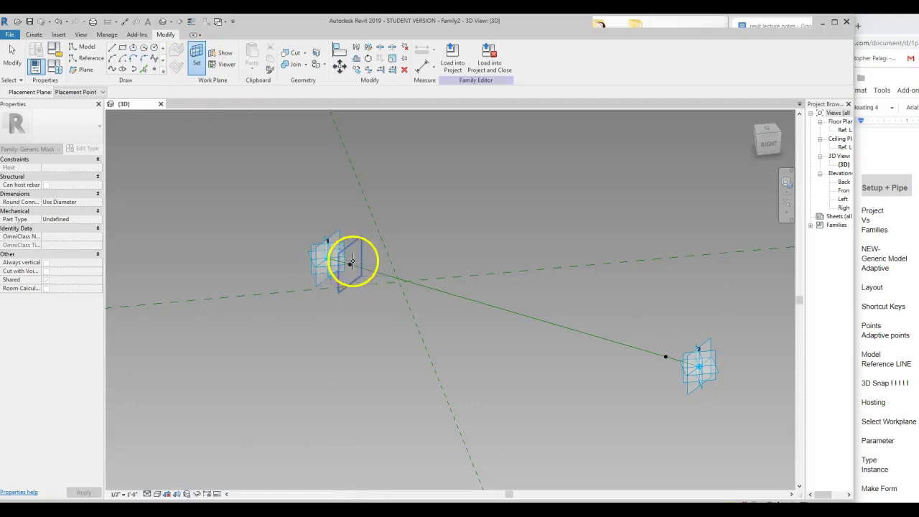
pyautogui.click(353, 262)
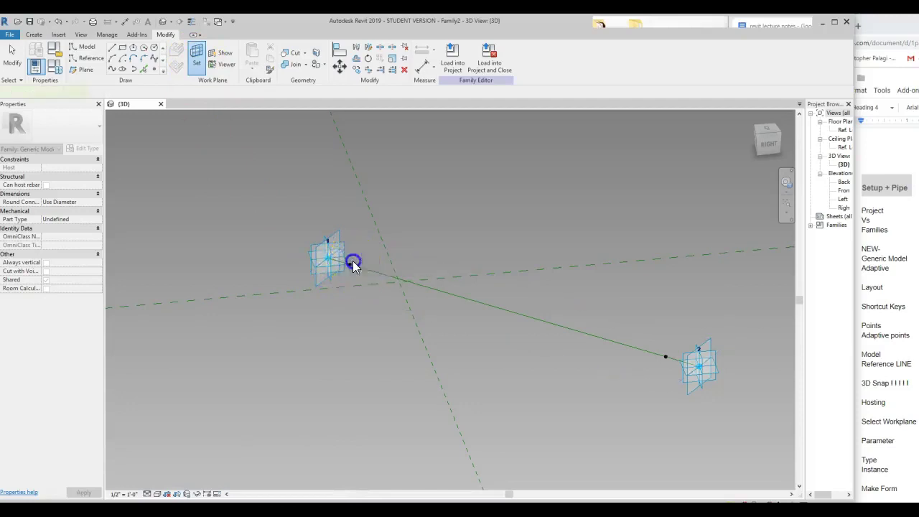
pyautogui.press('l')
pyautogui.press('i')
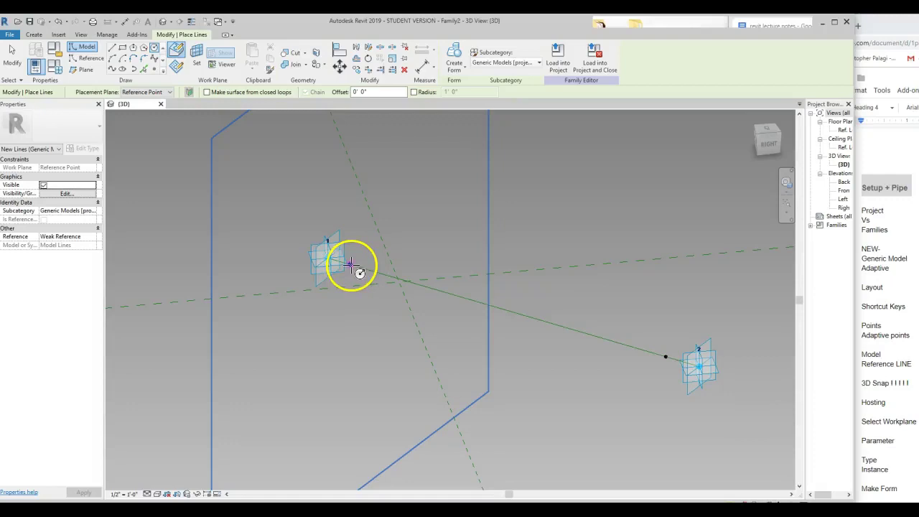
pyautogui.click(357, 328)
pyautogui.click(441, 363)
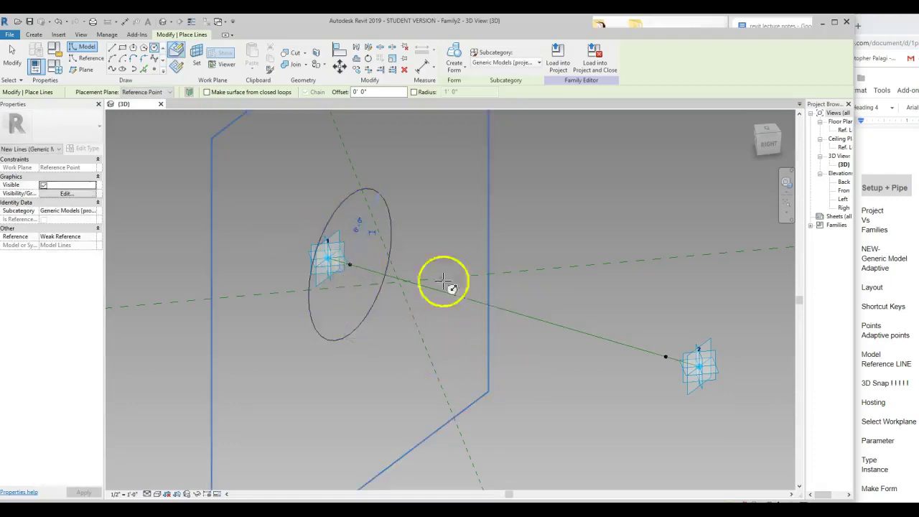
pyautogui.press('Escape')
pyautogui.press('Escape')
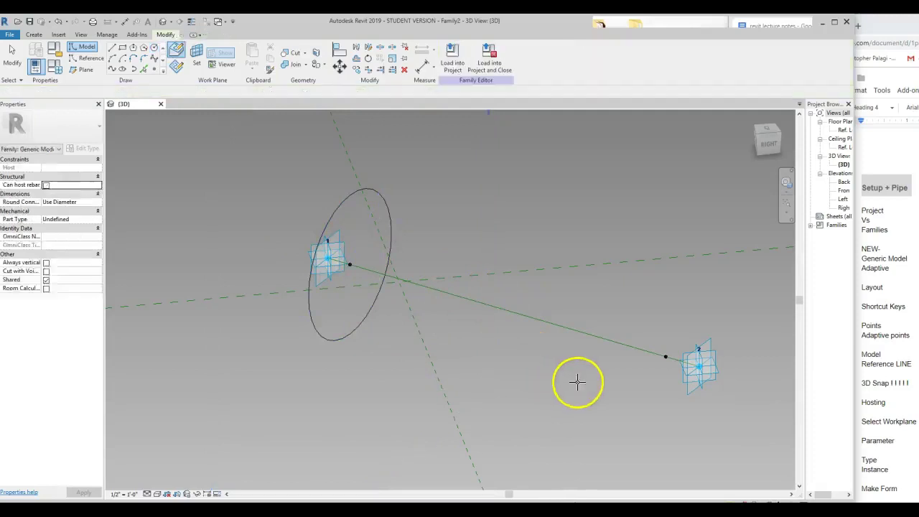
# - Draw a model-line circle of about 6' radius centred on the reference point near adaptive point 2, using that point's work plane
pyautogui.press('l')
pyautogui.press('i')
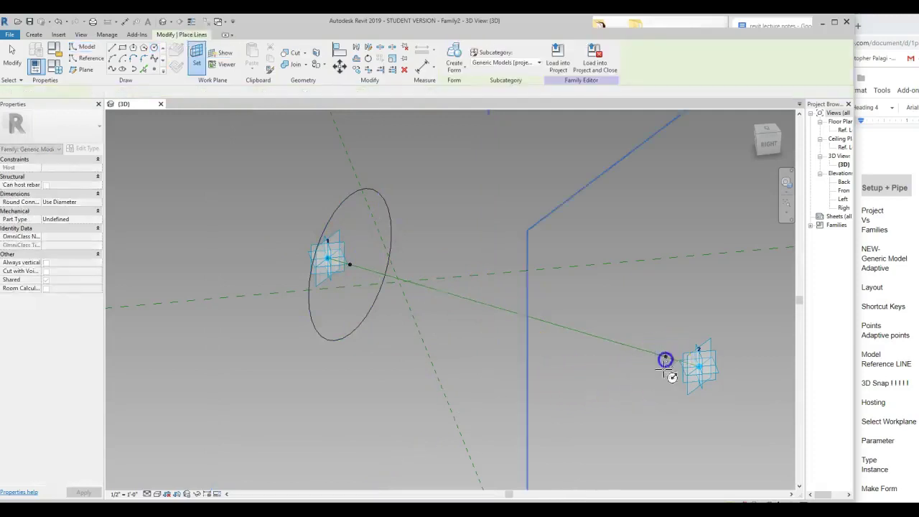
pyautogui.click(666, 359)
pyautogui.click(666, 359)
pyautogui.click(558, 417)
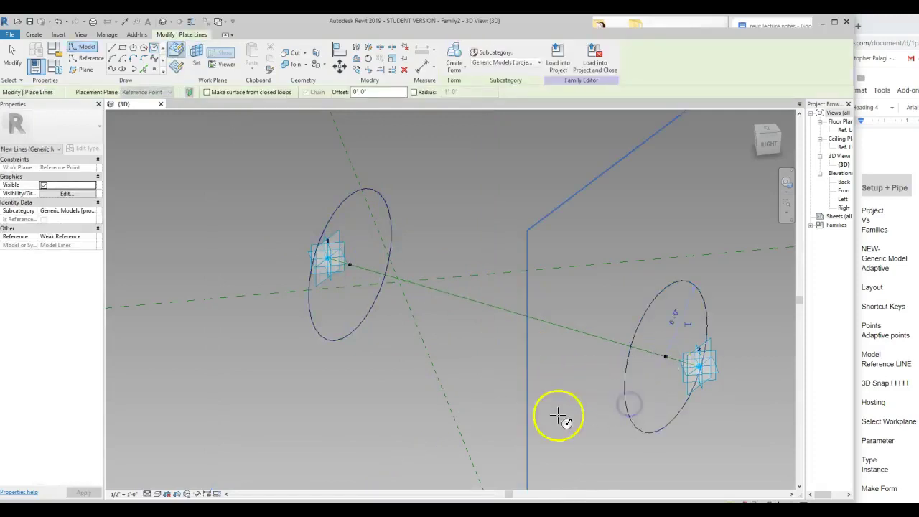
pyautogui.press('Escape')
pyautogui.press('Escape')
pyautogui.click(538, 392)
# - Move adaptive point 2 closer to adaptive point 1, about 17'-9" from the reference plane, to test the hosted circles
pyautogui.click(695, 368)
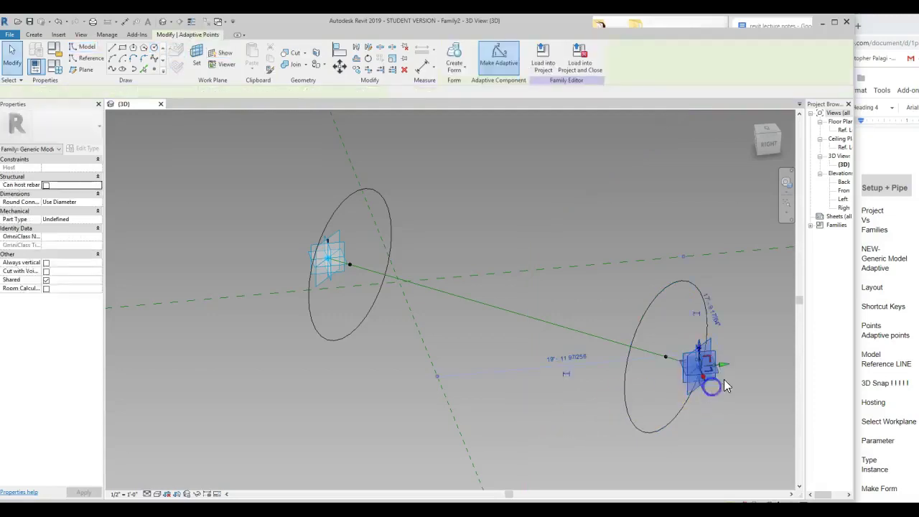
pyautogui.moveTo(725, 366); pyautogui.dragTo(703, 431)
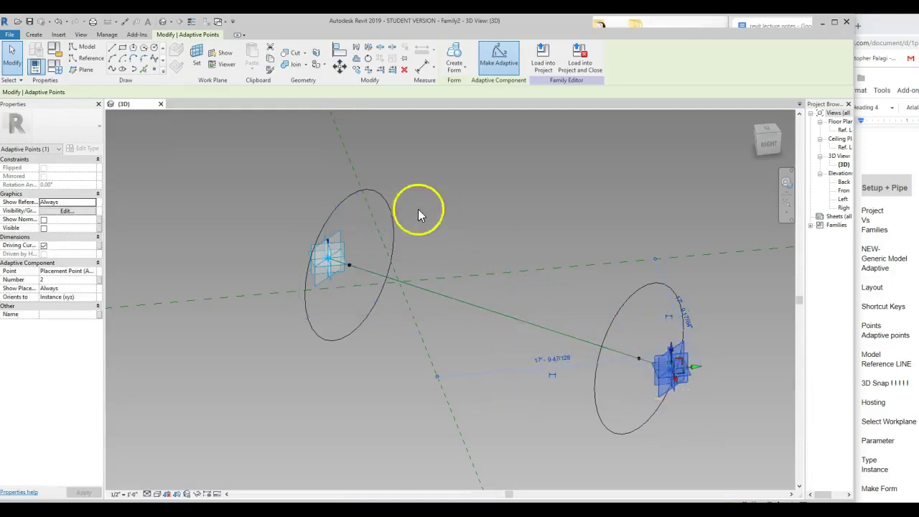
pyautogui.click(551, 443)
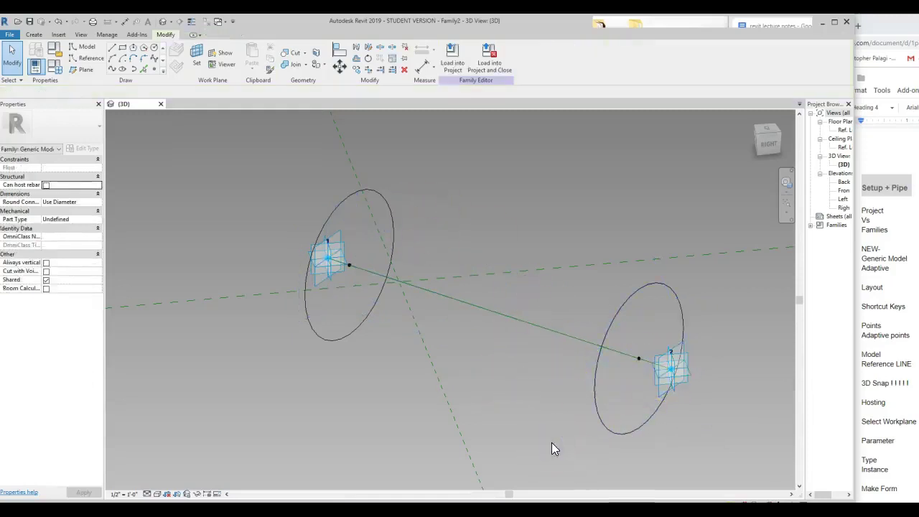
# - Set the radius of the circle near adaptive point 2 to 4'
pyautogui.click(607, 430)
pyautogui.click(651, 318)
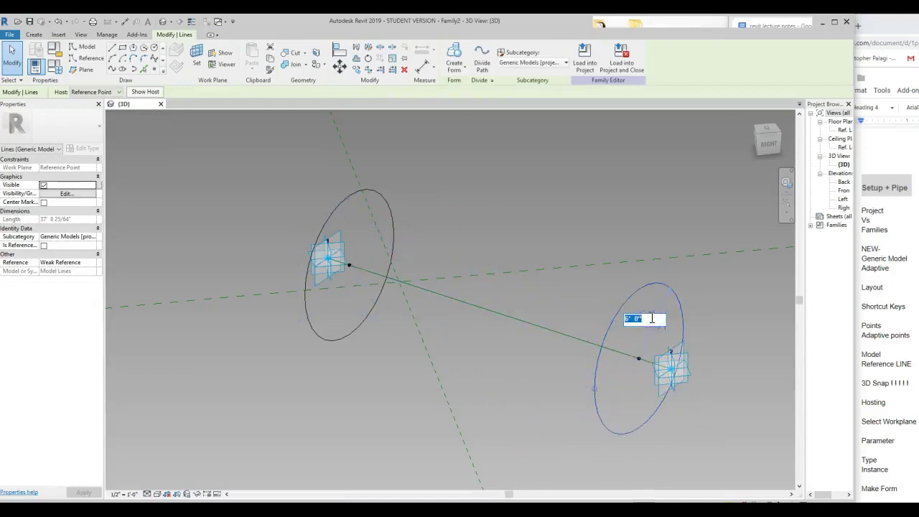
pyautogui.write("4'")
pyautogui.press('Return')
pyautogui.click(588, 402)
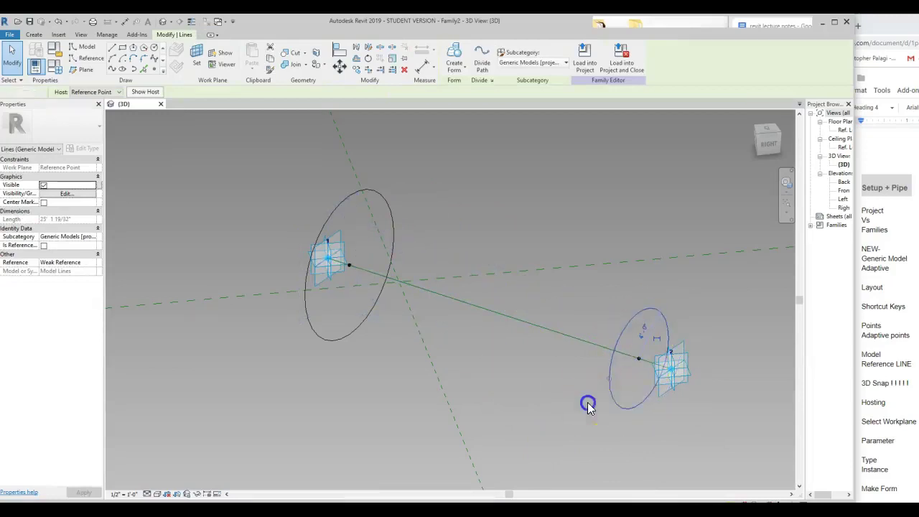
# - Create a solid form between the two circles
pyautogui.click(613, 404)
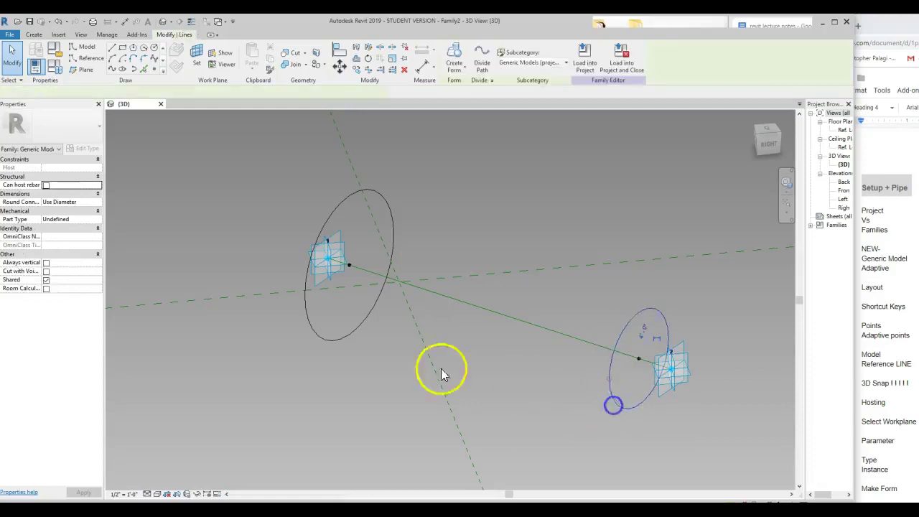
pyautogui.keyDown('ctrl'); pyautogui.click(343, 339); pyautogui.keyUp('ctrl')
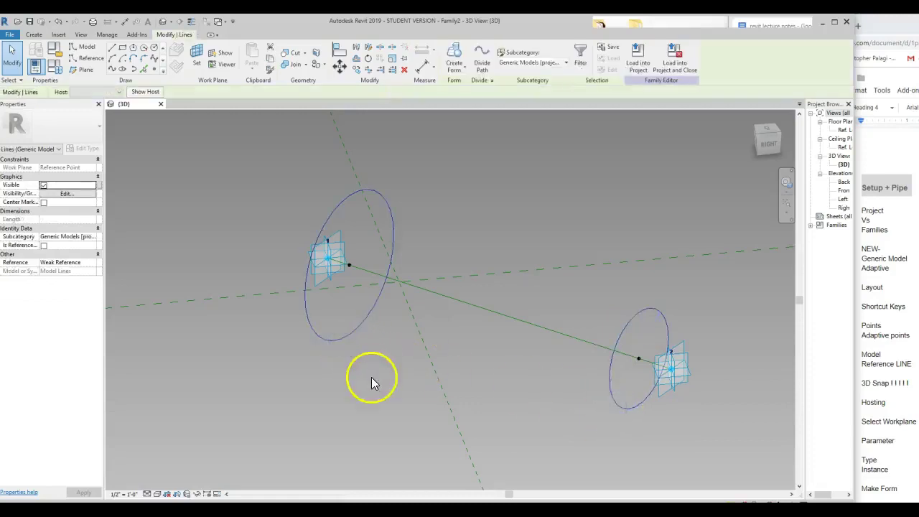
pyautogui.click(532, 208)
pyautogui.click(621, 448)
pyautogui.click(590, 395)
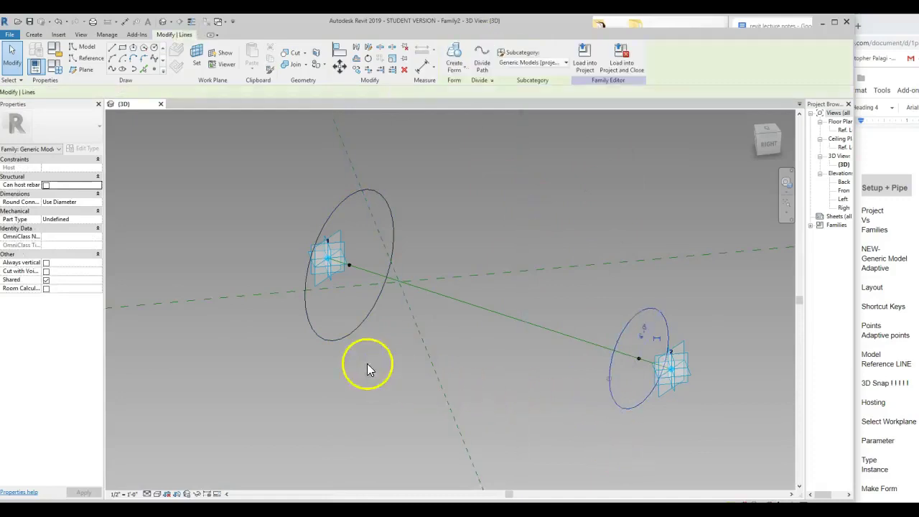
pyautogui.click(352, 333)
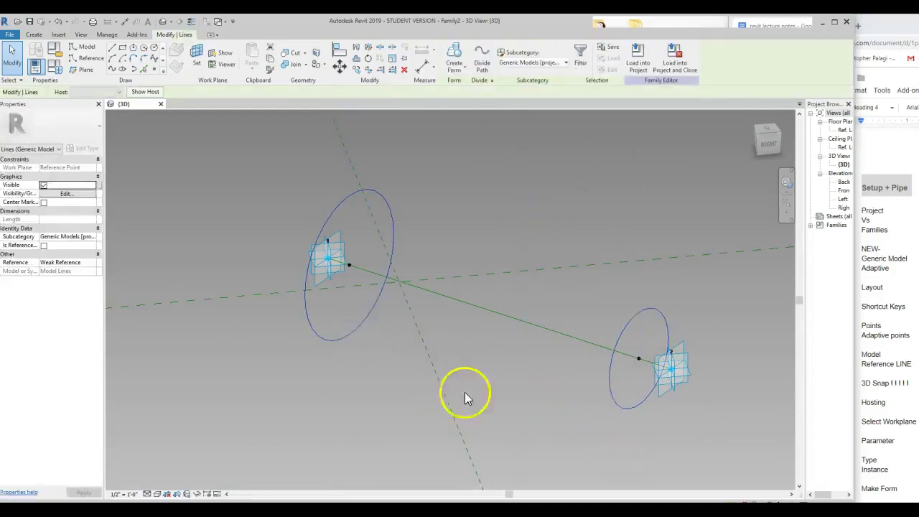
pyautogui.click(454, 58)
pyautogui.click(556, 169)
# - Move adaptive point 2 nearer to and farther from adaptive point 1 to test how the tapered form adapts
pyautogui.click(674, 388)
pyautogui.moveTo(694, 368); pyautogui.dragTo(700, 423)
pyautogui.scroll(-2, 571, 413)
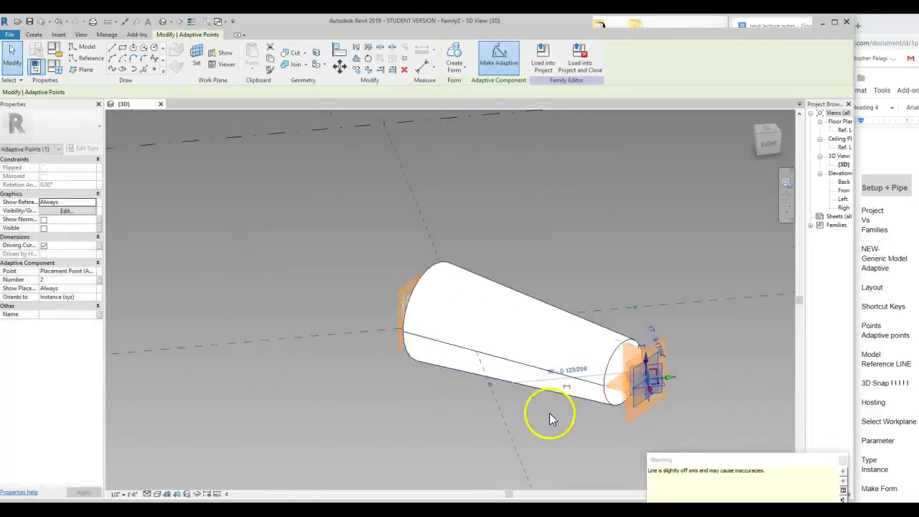
pyautogui.click(561, 422)
pyautogui.click(653, 385)
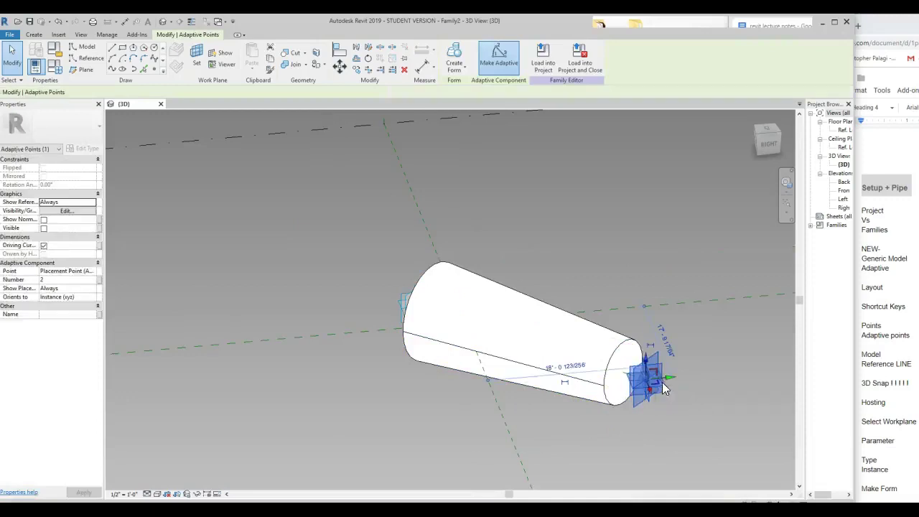
pyautogui.moveTo(716, 395); pyautogui.dragTo(592, 369)
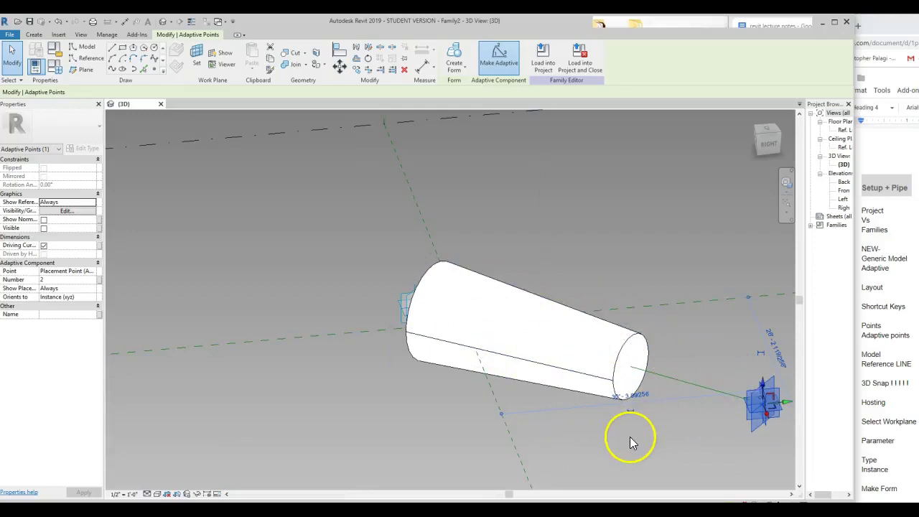
pyautogui.click(593, 437)
pyautogui.scroll(2, 593, 438)
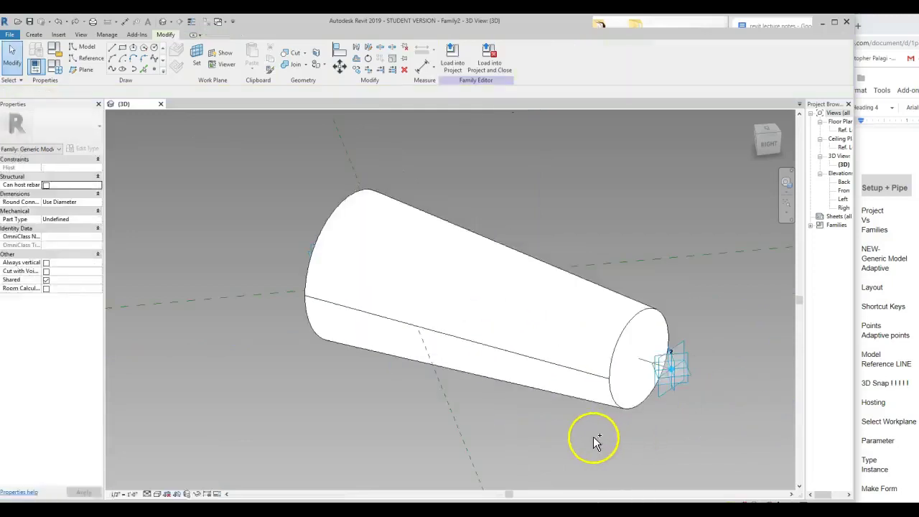
# - Undo the form creation and convert both circles from model lines to reference lines
pyautogui.hotkey('ctrl', 'z')
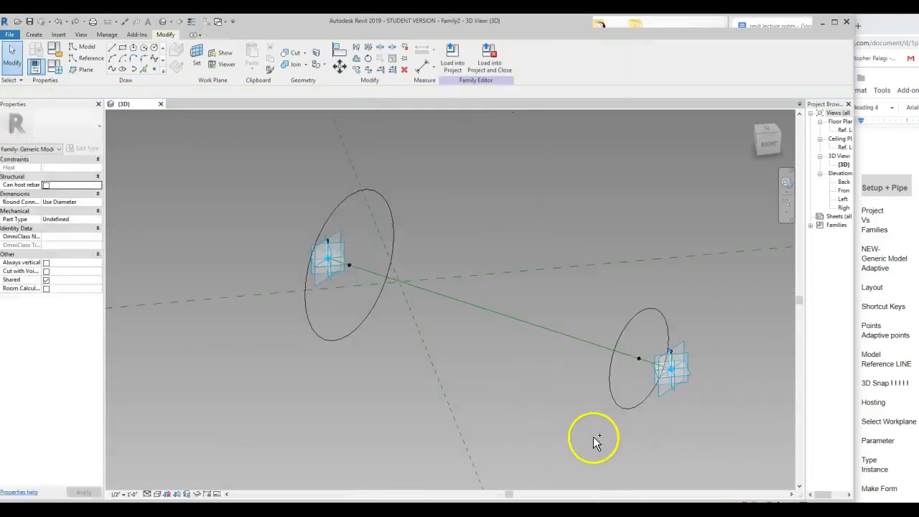
pyautogui.click(615, 404)
pyautogui.keyDown('ctrl'); pyautogui.click(313, 320); pyautogui.keyUp('ctrl')
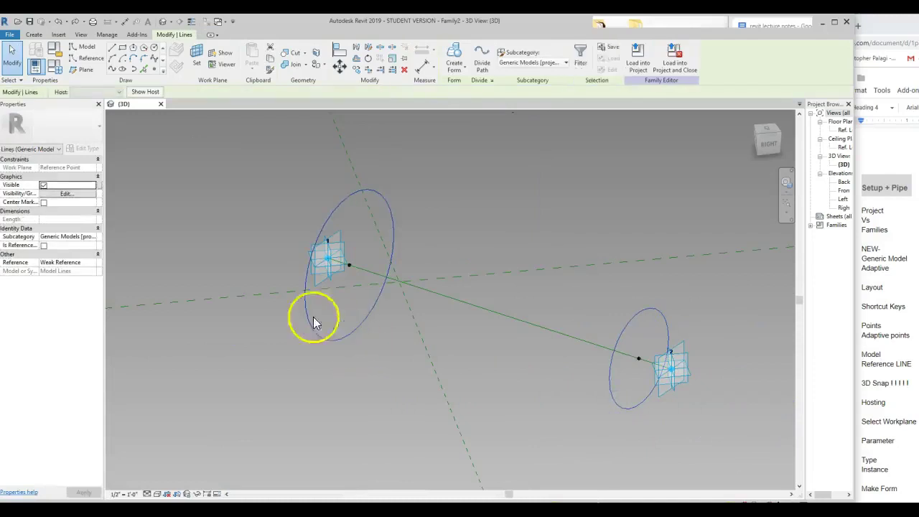
pyautogui.click(43, 245)
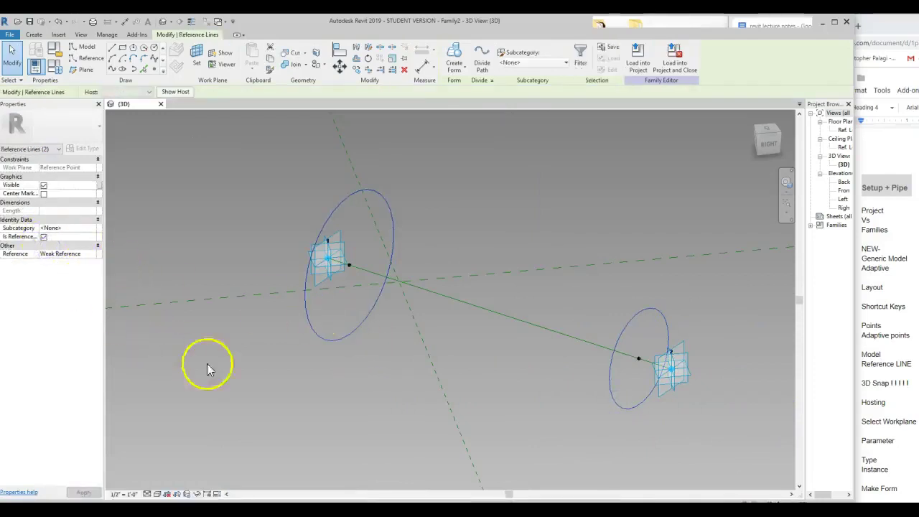
pyautogui.click(242, 377)
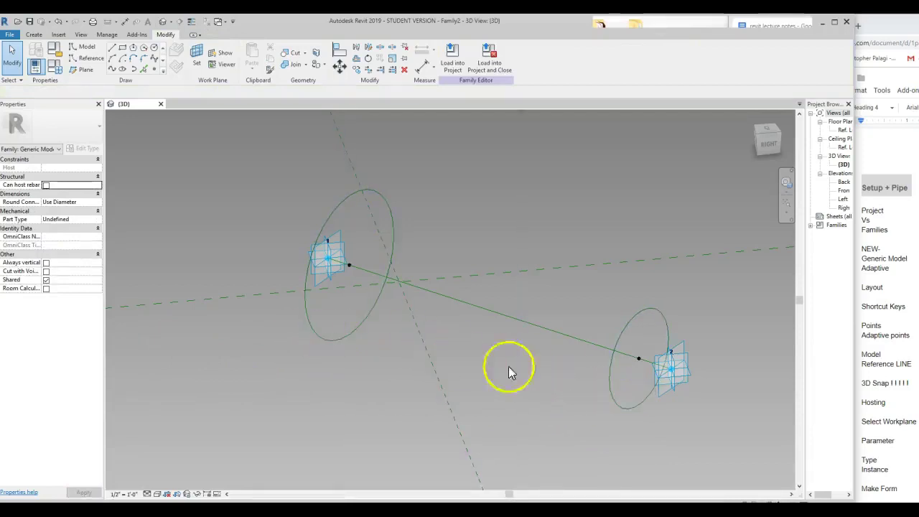
# - Create a solid form between the two reference-line circles
pyautogui.click(614, 385)
pyautogui.click(346, 341)
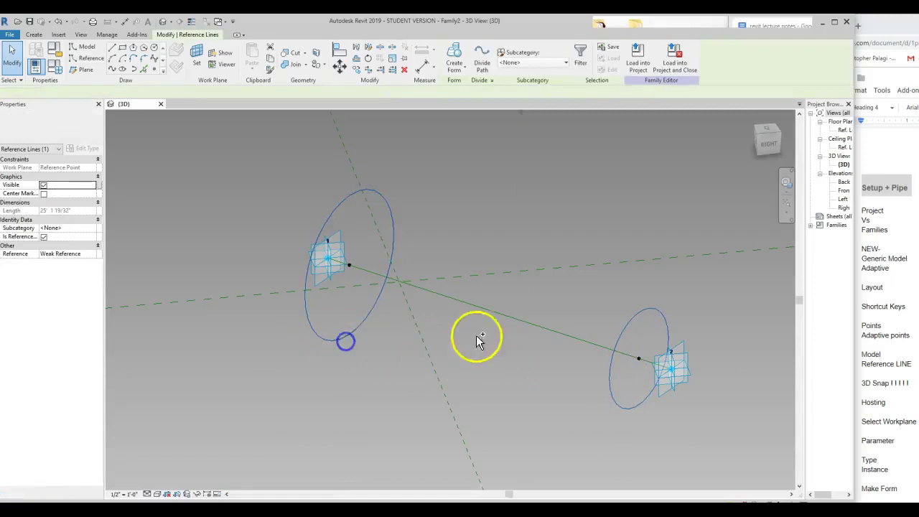
pyautogui.click(455, 64)
pyautogui.click(458, 81)
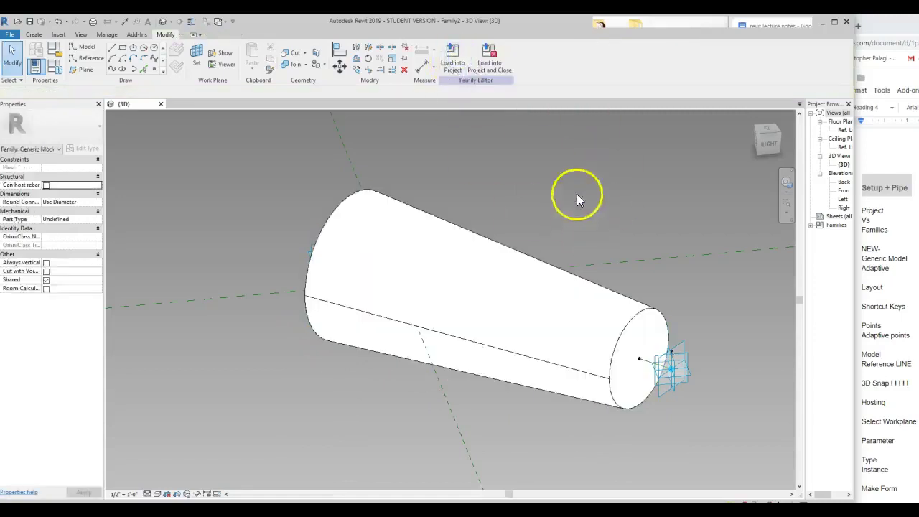
# - Move adaptive point 2 away from and back toward adaptive point 1 to test the form, and undo back to the bare circles
pyautogui.click(678, 383)
pyautogui.scroll(-3, 677, 388)
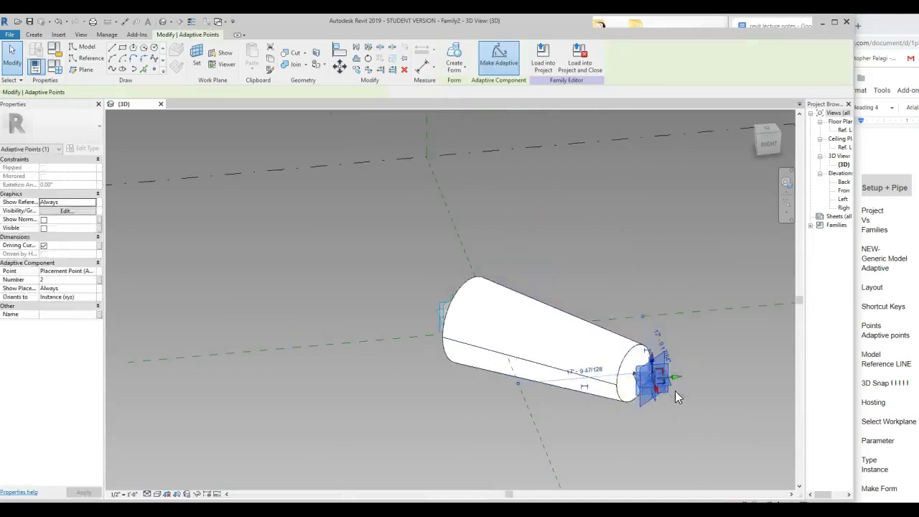
pyautogui.moveTo(668, 391); pyautogui.dragTo(761, 415)
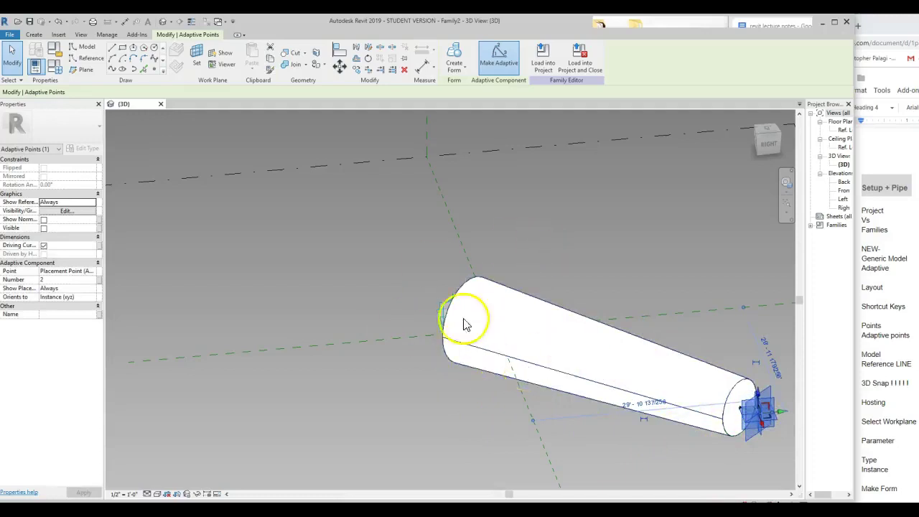
pyautogui.moveTo(769, 421); pyautogui.dragTo(606, 382)
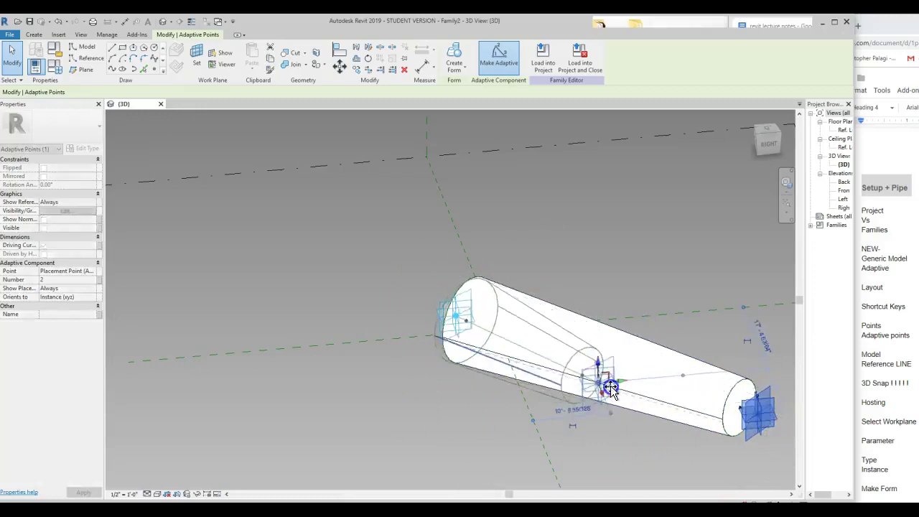
pyautogui.click(704, 424)
pyautogui.click(655, 436)
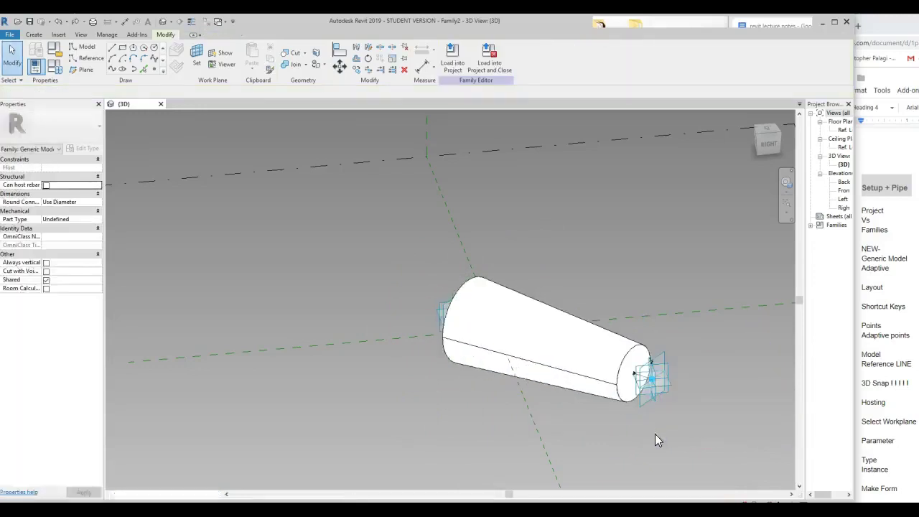
pyautogui.hotkey('ctrl', 'z')
pyautogui.keyDown('shift'); pyautogui.moveTo(639, 431); pyautogui.dragTo(573, 426, button='middle'); pyautogui.keyUp('shift')
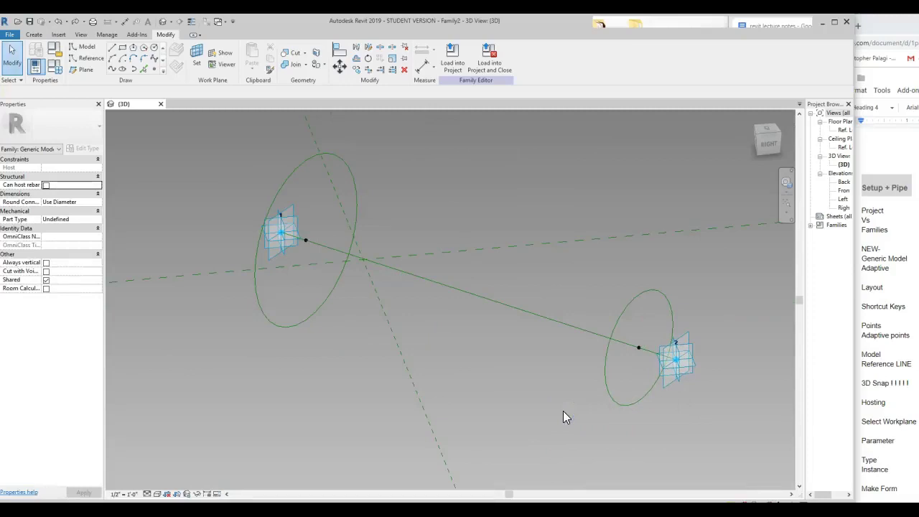
# - Make the temporary radius dimensions of both reference circles permanent
pyautogui.click(580, 342)
pyautogui.click(631, 300)
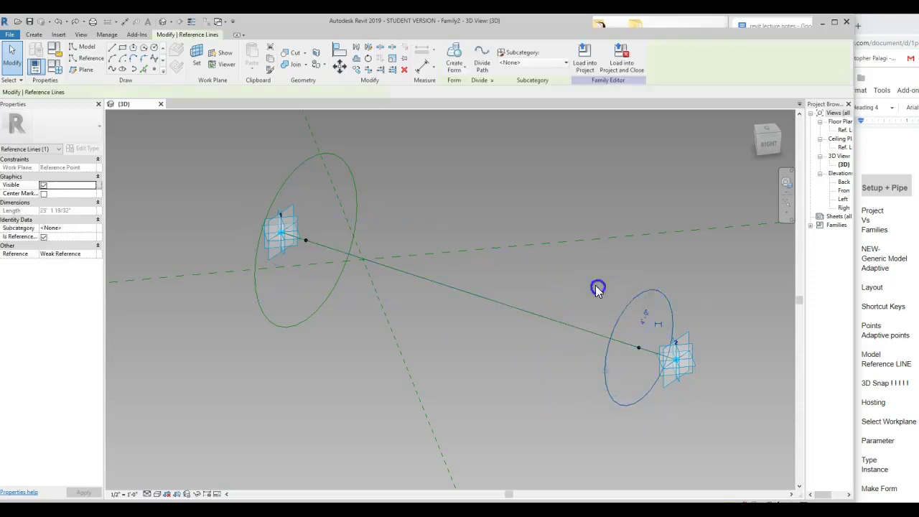
pyautogui.click(639, 312)
pyautogui.click(450, 187)
pyautogui.click(361, 172)
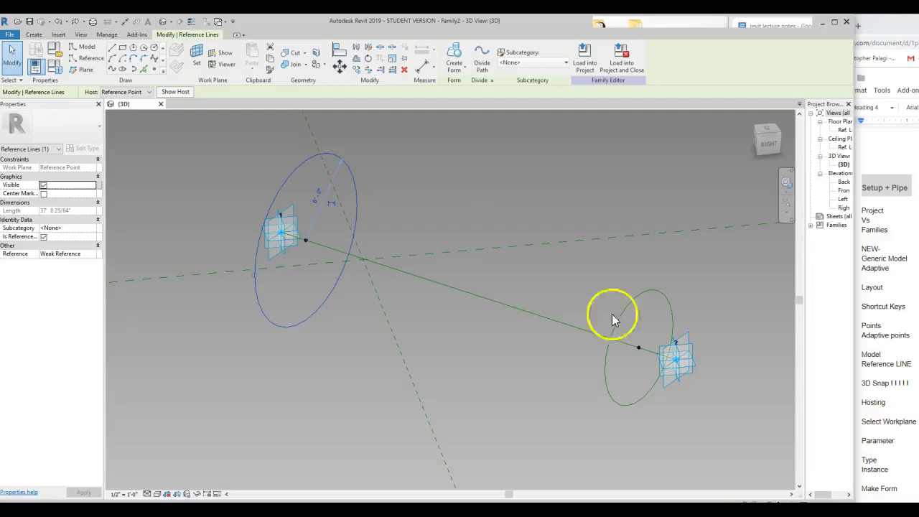
pyautogui.click(635, 288)
pyautogui.click(634, 297)
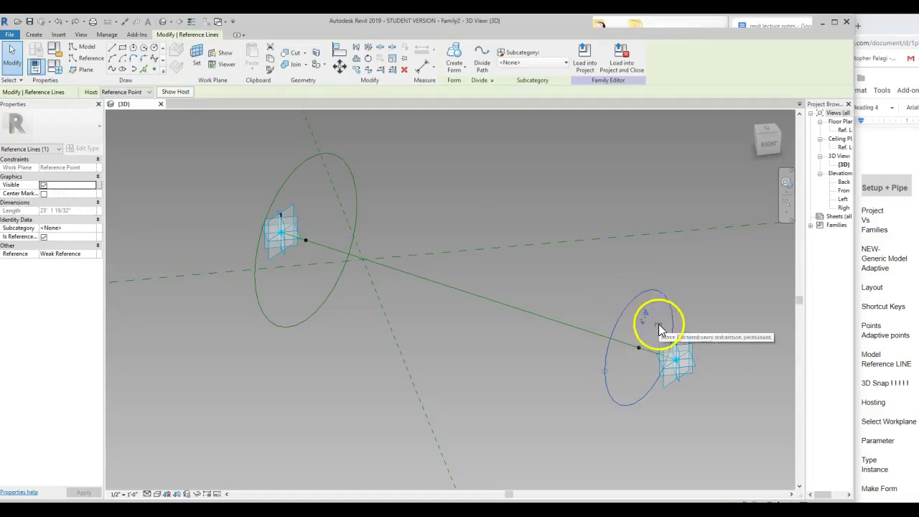
pyautogui.click(591, 293)
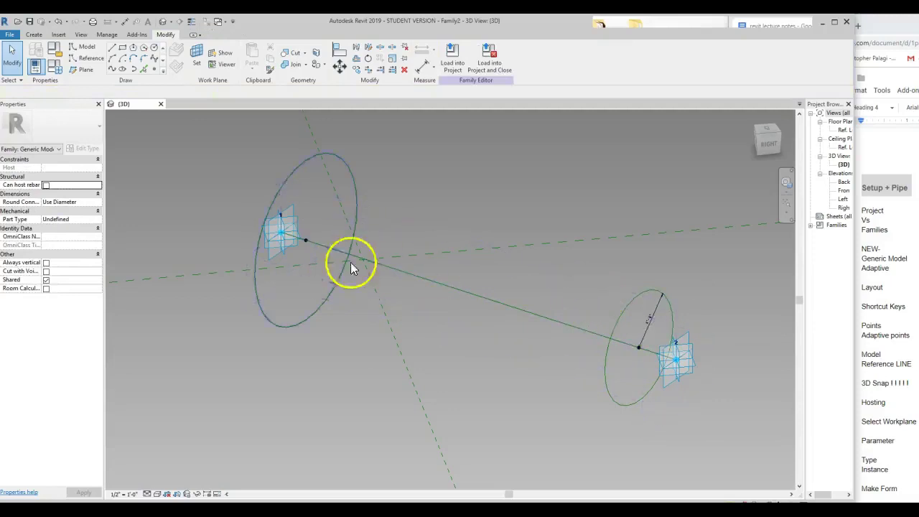
pyautogui.click(290, 175)
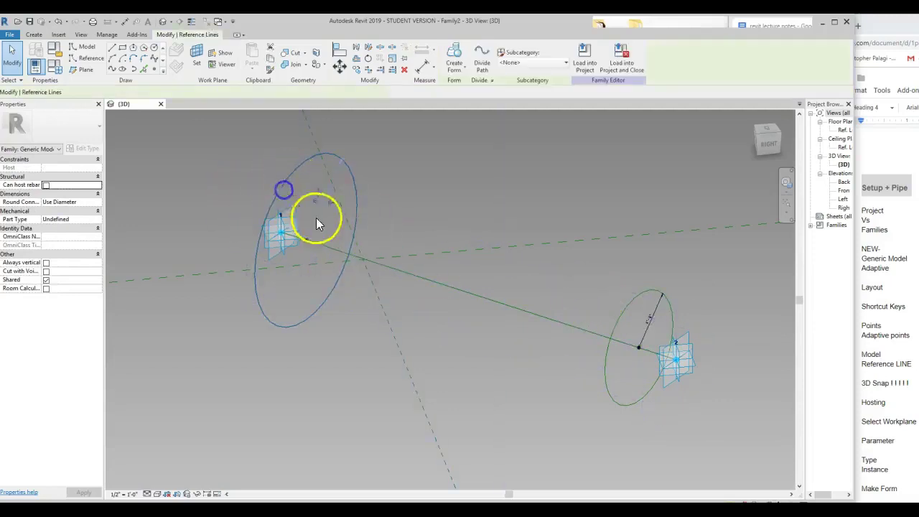
pyautogui.click(347, 341)
pyautogui.click(438, 183)
# - Label the radius dimension near adaptive point 2 with a new type-based family parameter named "pipe dia", grouped under Dimensions
pyautogui.click(663, 311)
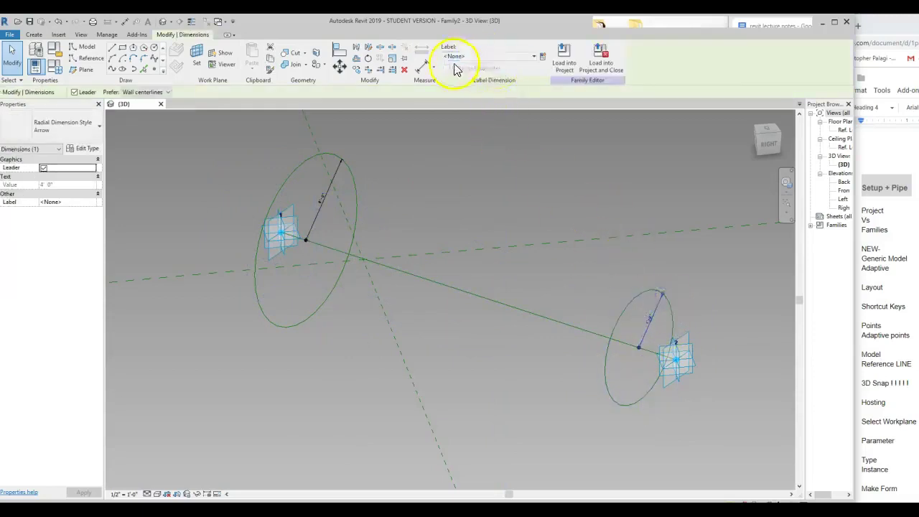
pyautogui.click(544, 57)
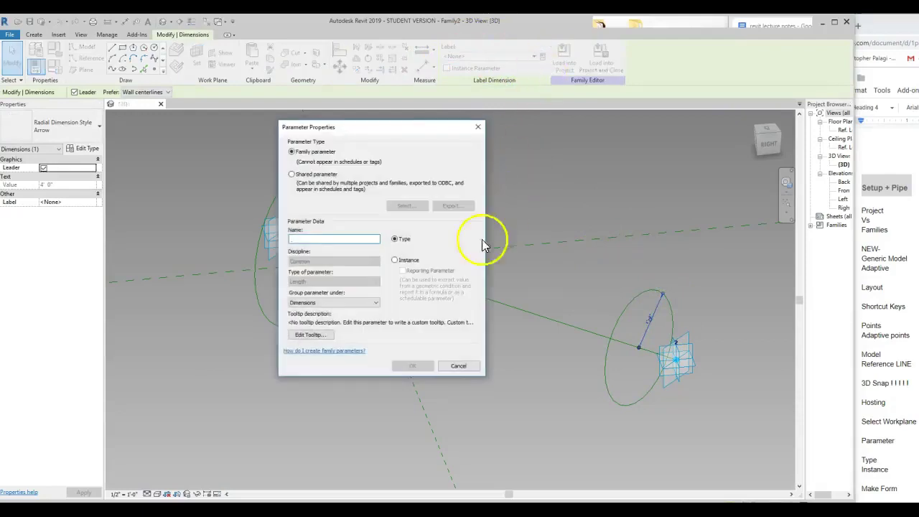
pyautogui.click(300, 239)
pyautogui.write('pipe')
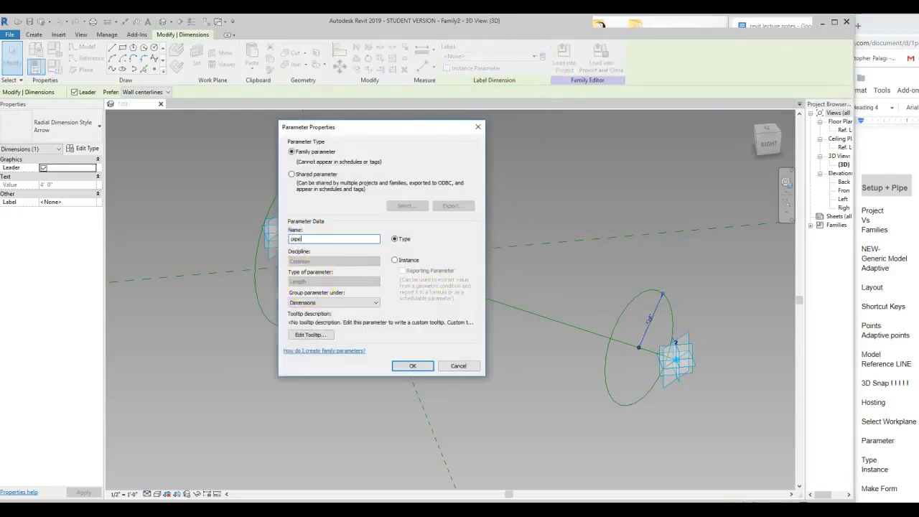
pyautogui.click(395, 240)
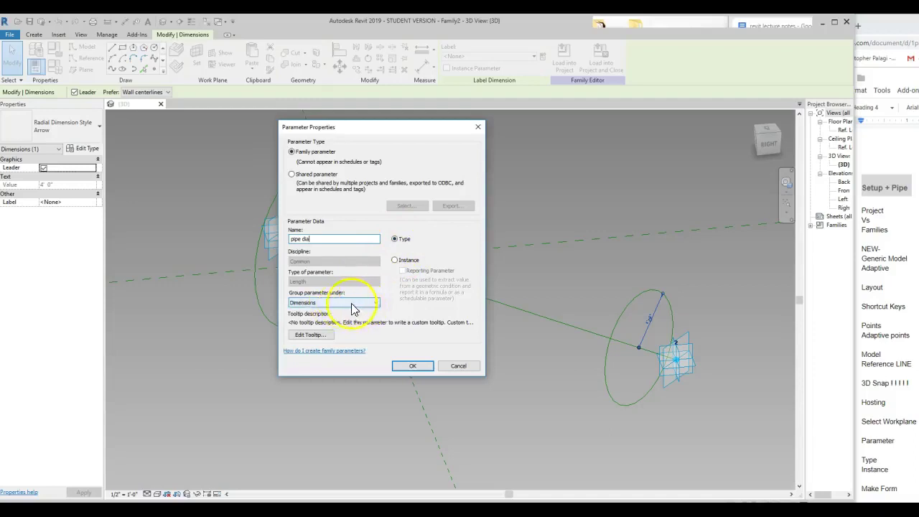
pyautogui.click(413, 366)
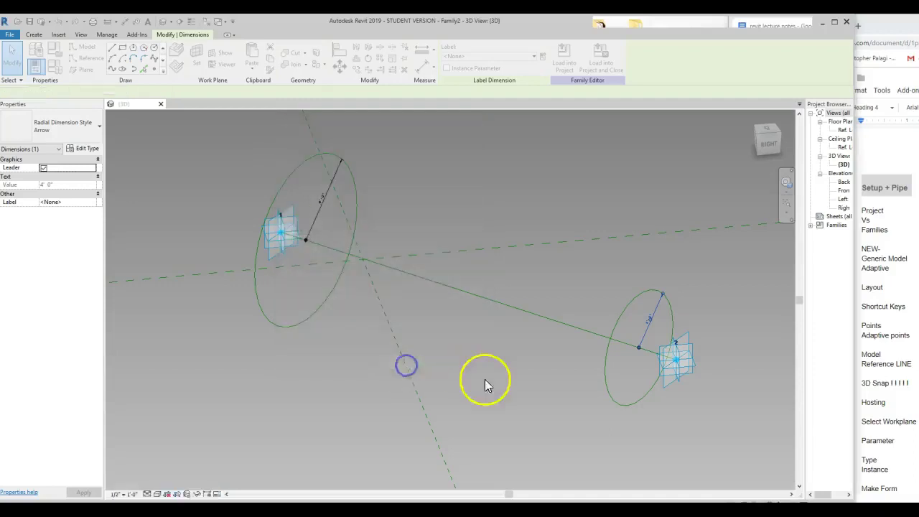
pyautogui.click(557, 295)
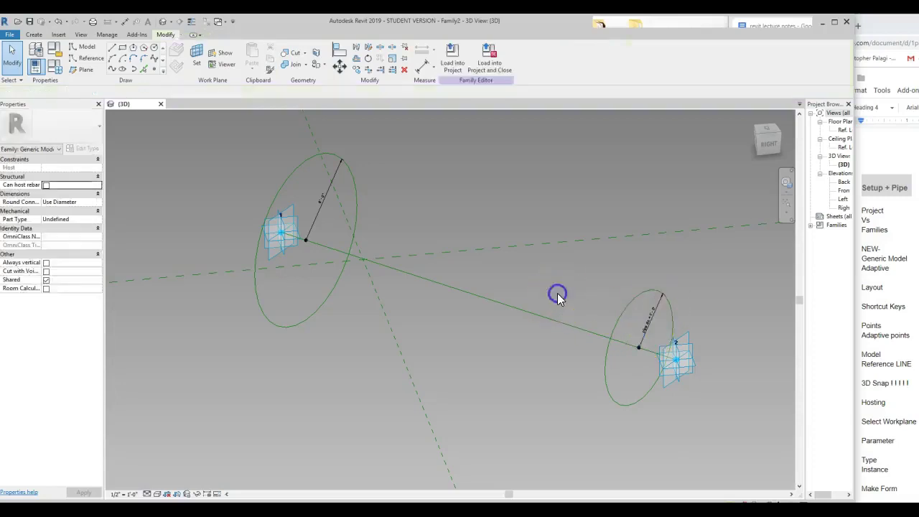
pyautogui.click(642, 343)
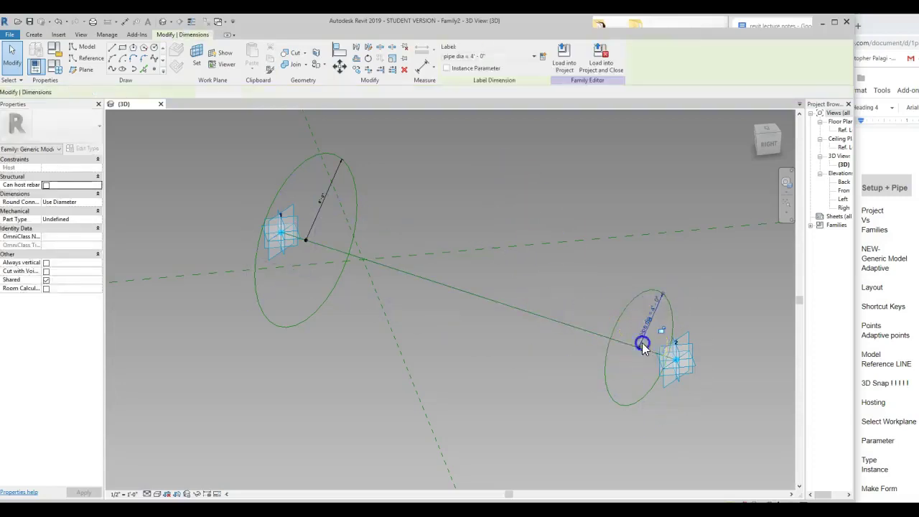
pyautogui.click(574, 278)
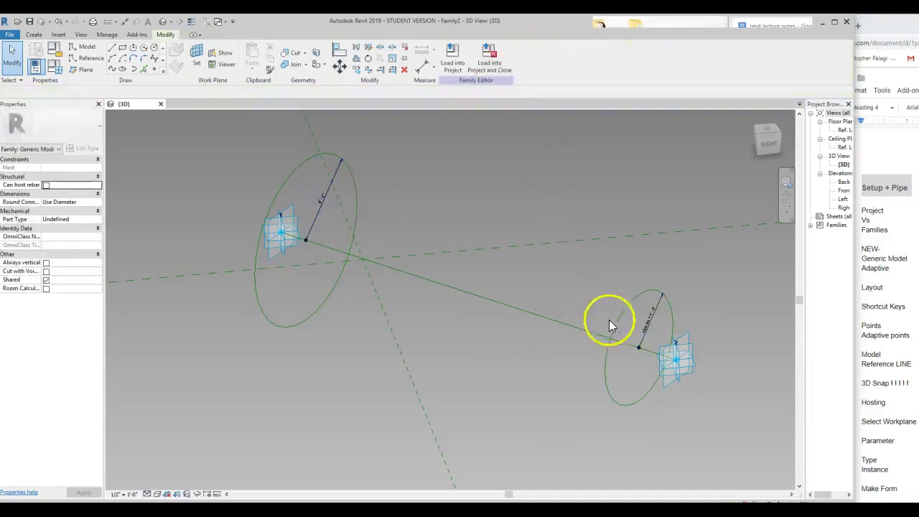
# - Label the radius dimension of the circle near adaptive point 1 with the existing "pipe dia" parameter
pyautogui.click(340, 170)
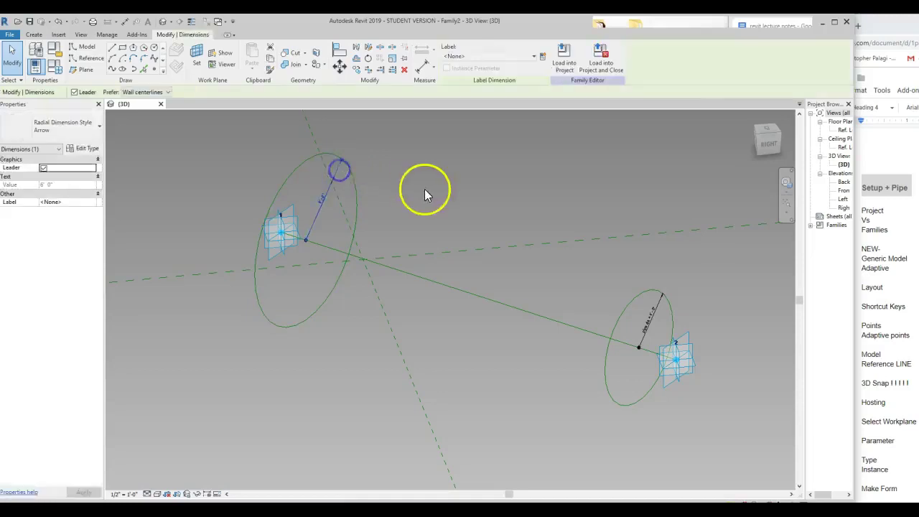
pyautogui.click(535, 56)
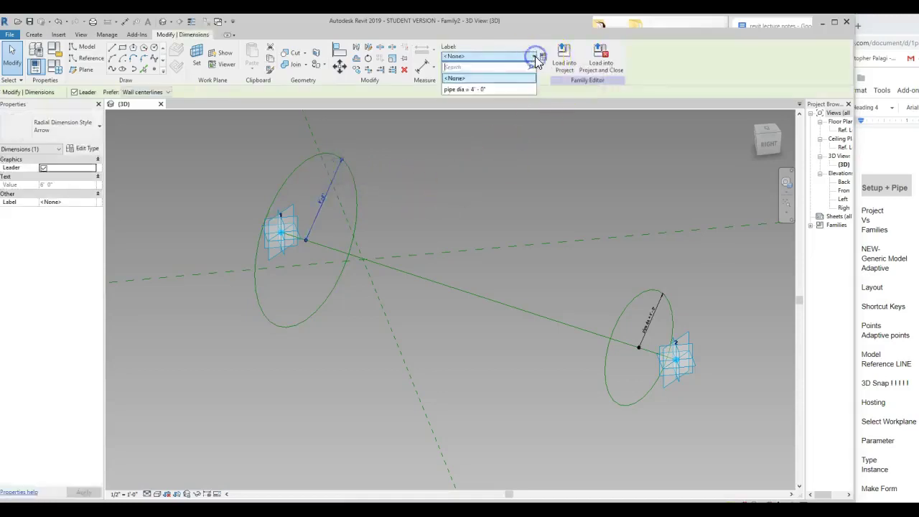
pyautogui.click(480, 92)
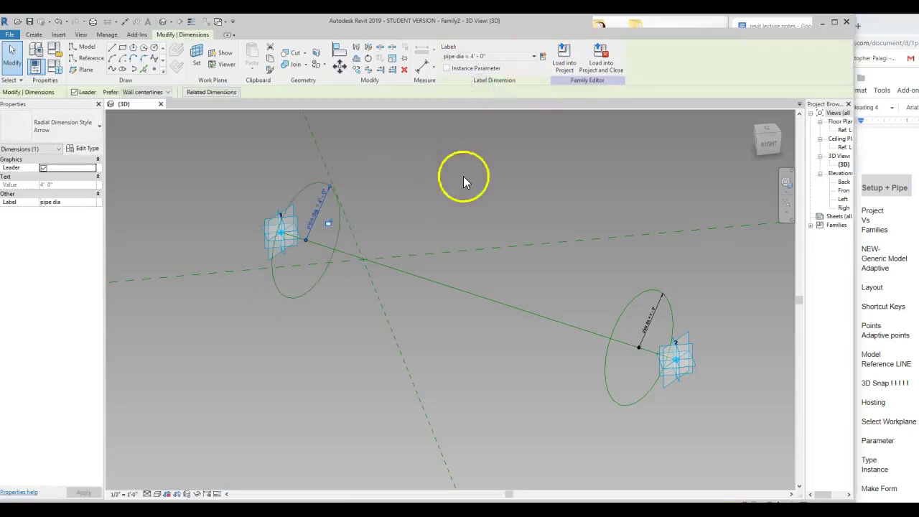
pyautogui.click(480, 196)
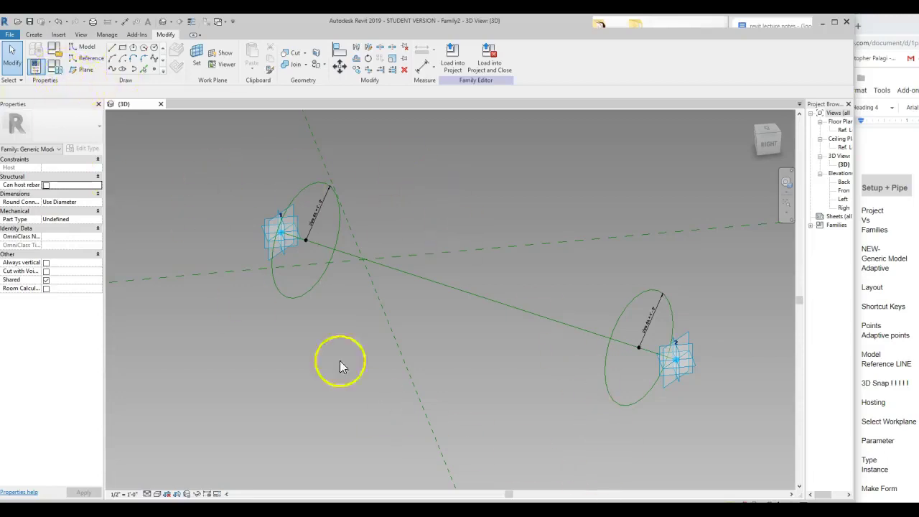
# - Set the "pipe dia" parameter to 2" in the family types and apply it to test both circles
pyautogui.click(57, 72)
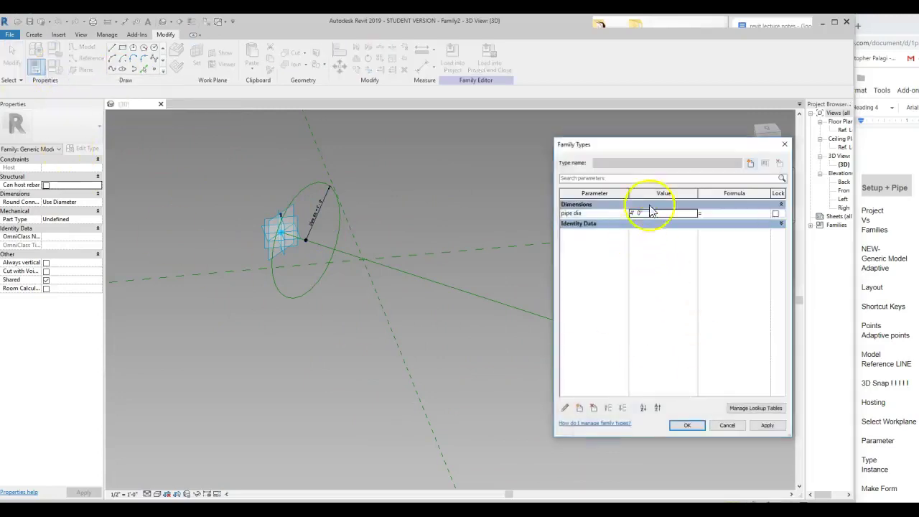
pyautogui.moveTo(689, 145); pyautogui.dragTo(731, 42)
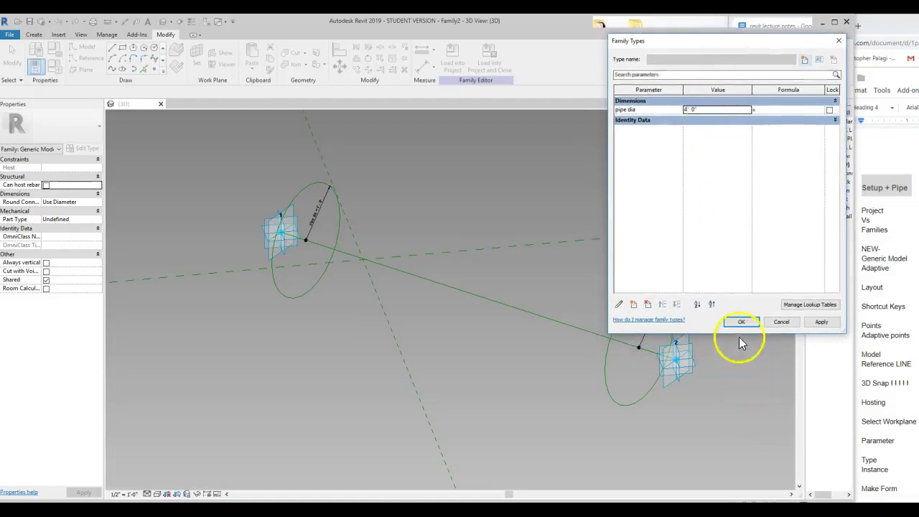
pyautogui.moveTo(738, 335); pyautogui.dragTo(738, 298)
pyautogui.click(702, 111)
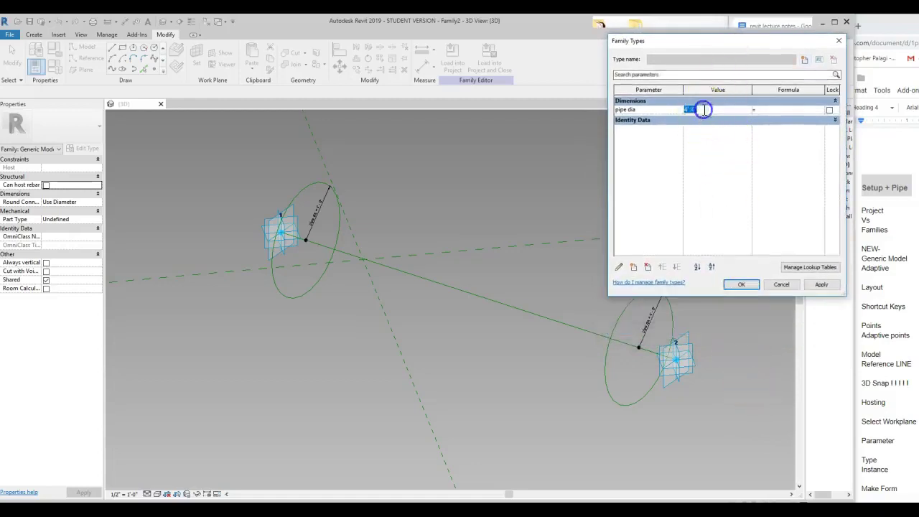
pyautogui.write('2')
pyautogui.press('Tab')
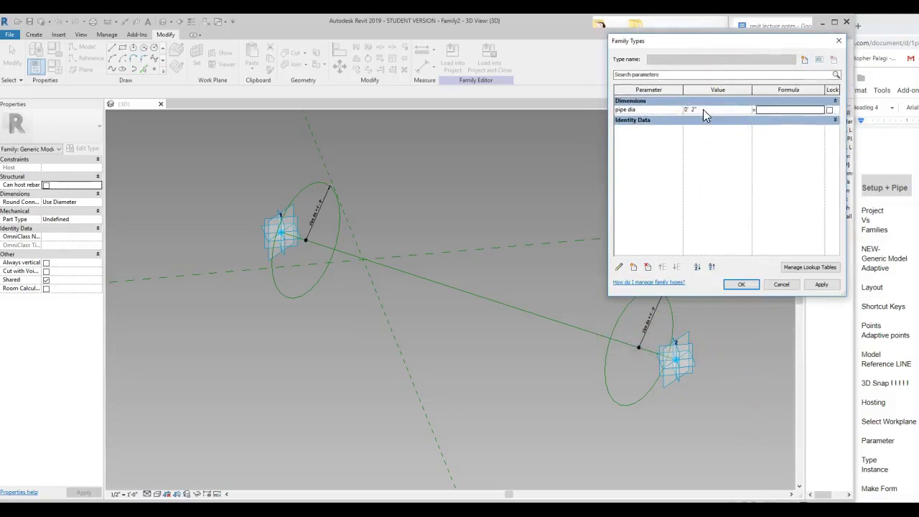
pyautogui.click(822, 284)
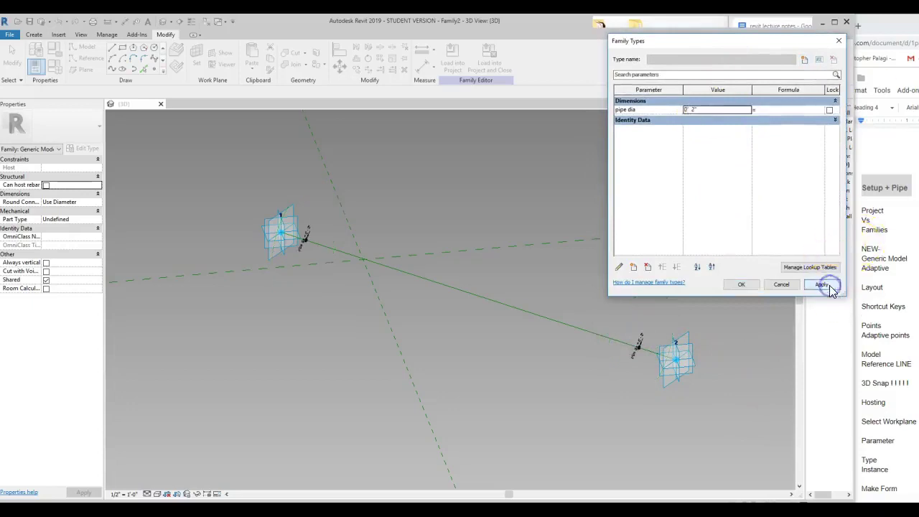
# - Set the "pipe dia" parameter to 12" and apply it to the circles
pyautogui.click(702, 110)
pyautogui.write('12')
pyautogui.press('Tab')
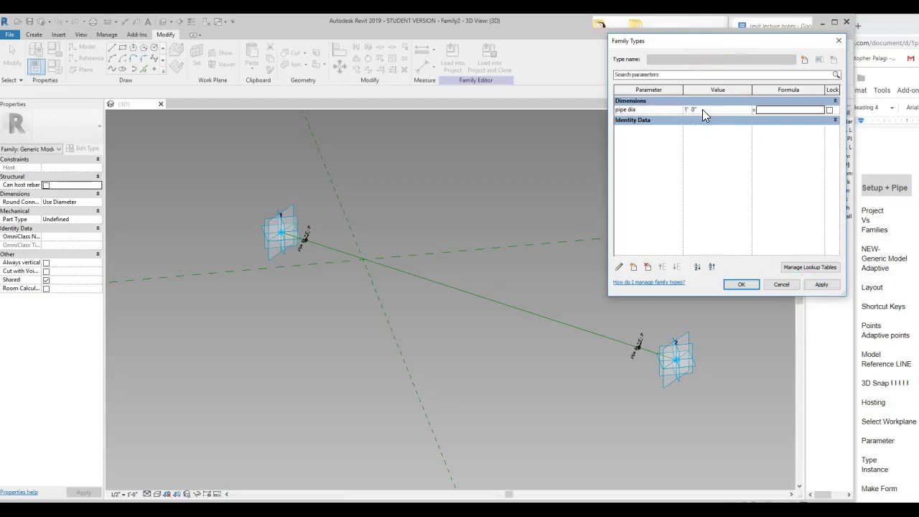
pyautogui.click(819, 285)
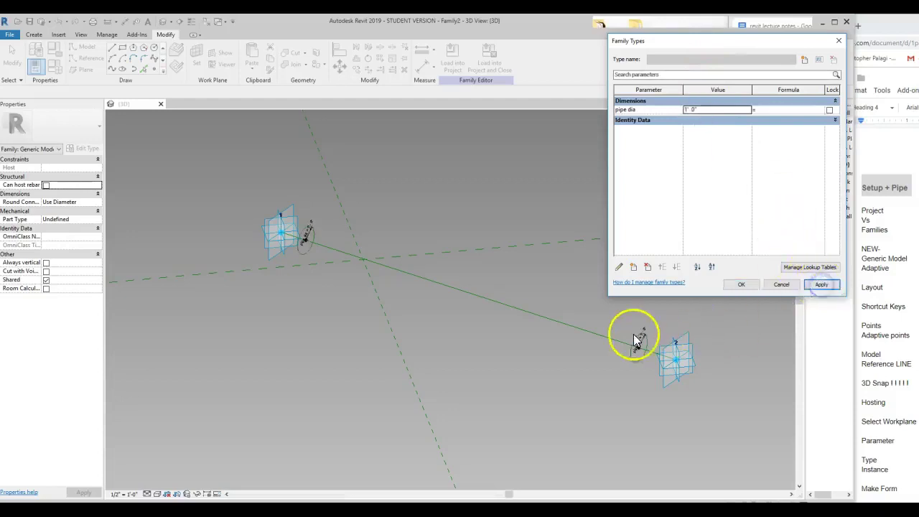
# - Close the family types and create a solid form between the two reference circles
pyautogui.click(741, 285)
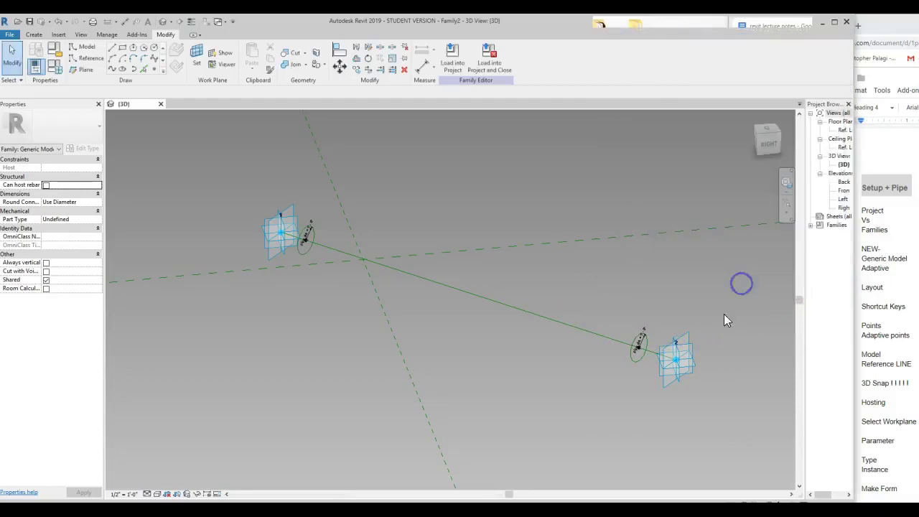
pyautogui.click(637, 360)
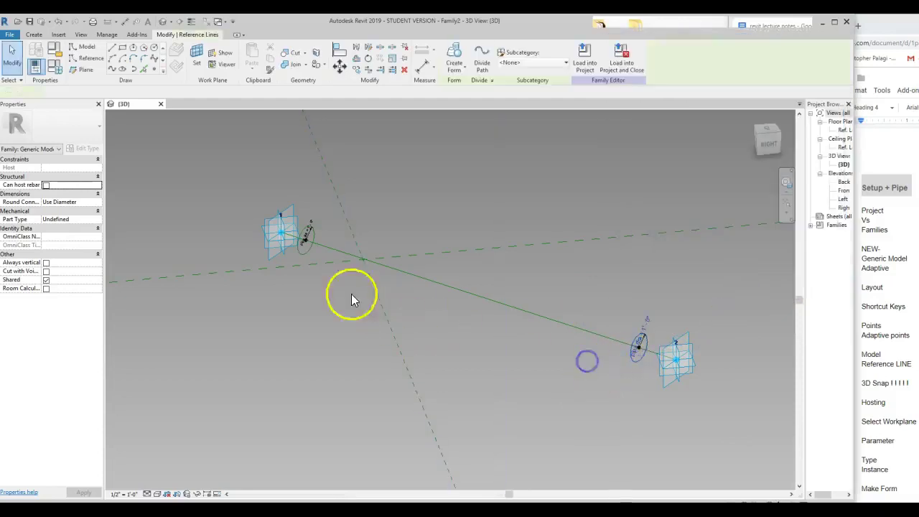
pyautogui.keyDown('ctrl'); pyautogui.click(307, 251); pyautogui.keyUp('ctrl')
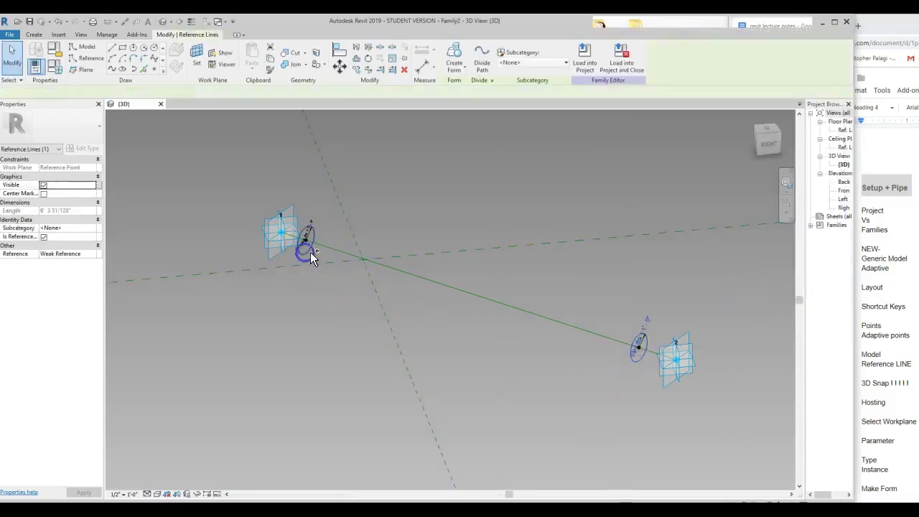
pyautogui.click(454, 59)
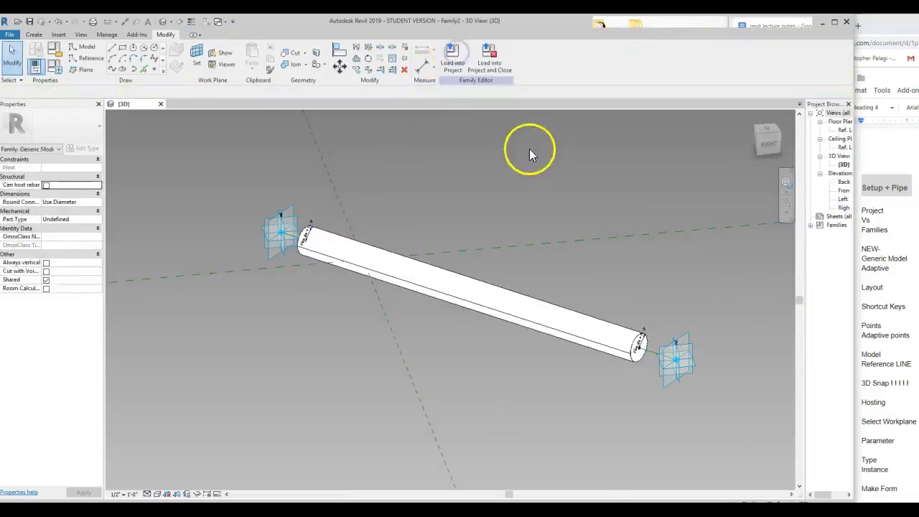
# - Set the "pipe dia" parameter to 3' and apply it to test the form, and undo both the value change and the form
pyautogui.click(54, 66)
pyautogui.doubleClick(700, 113)
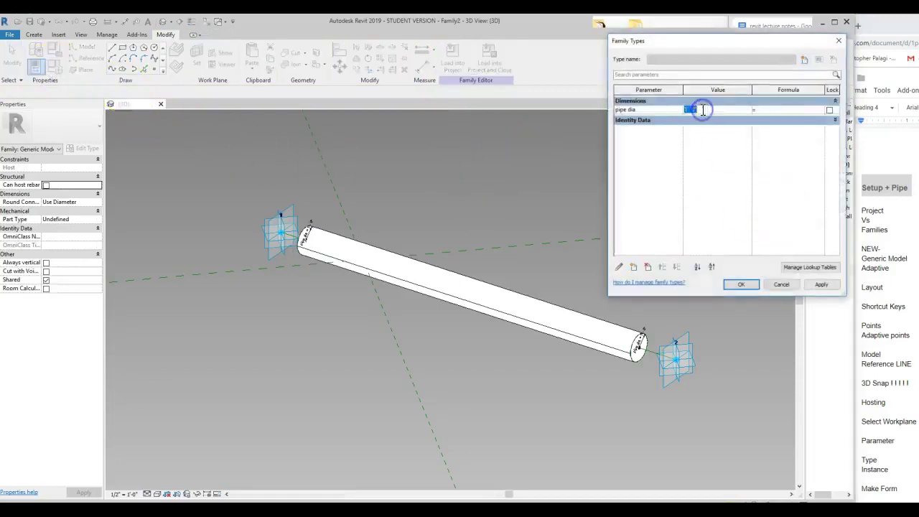
pyautogui.write('3')
pyautogui.press('Tab')
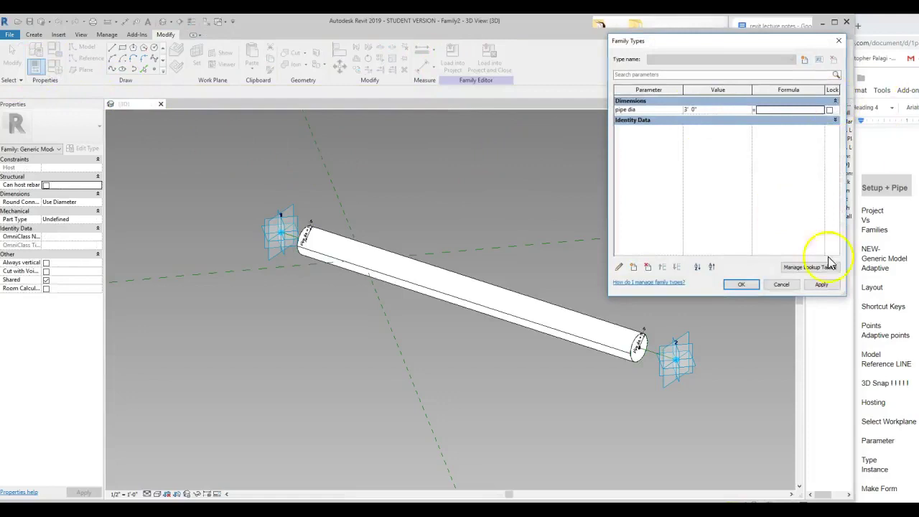
pyautogui.click(826, 285)
pyautogui.click(775, 293)
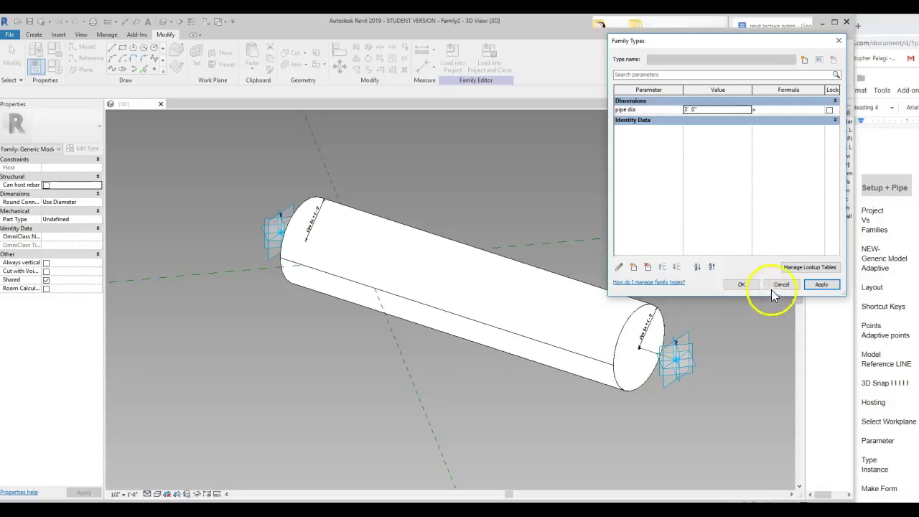
pyautogui.click(778, 285)
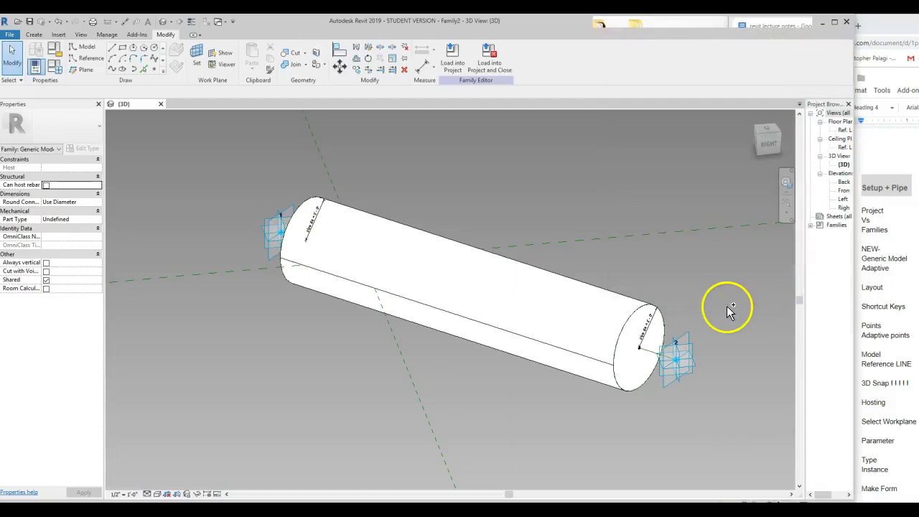
pyautogui.hotkey('ctrl', 'z')
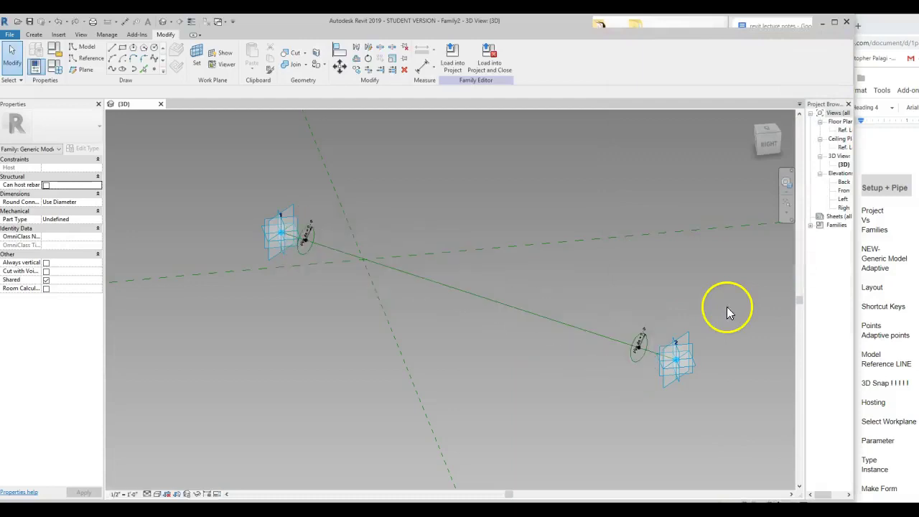
# - Examine the properties of the reference point at the centre of the circle near adaptive point 2
pyautogui.scroll(5, 635, 358)
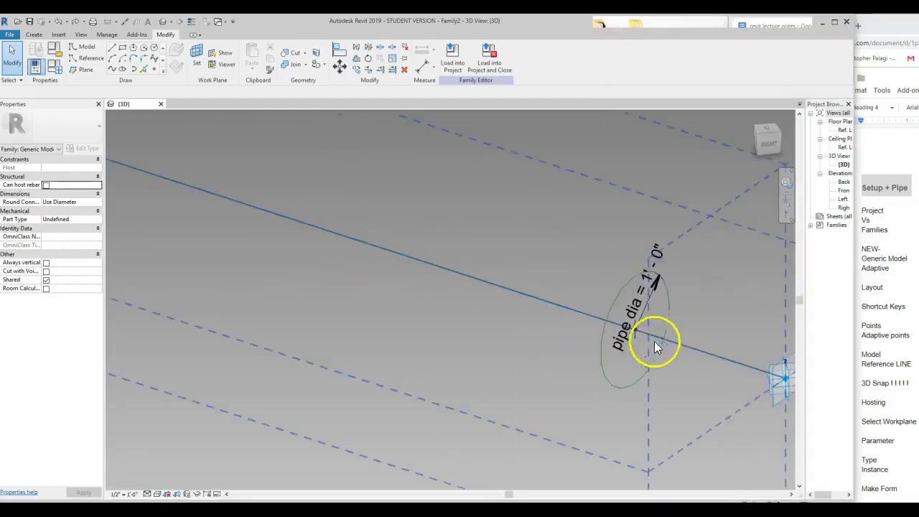
pyautogui.moveTo(635, 385); pyautogui.dragTo(580, 296)
pyautogui.click(630, 319)
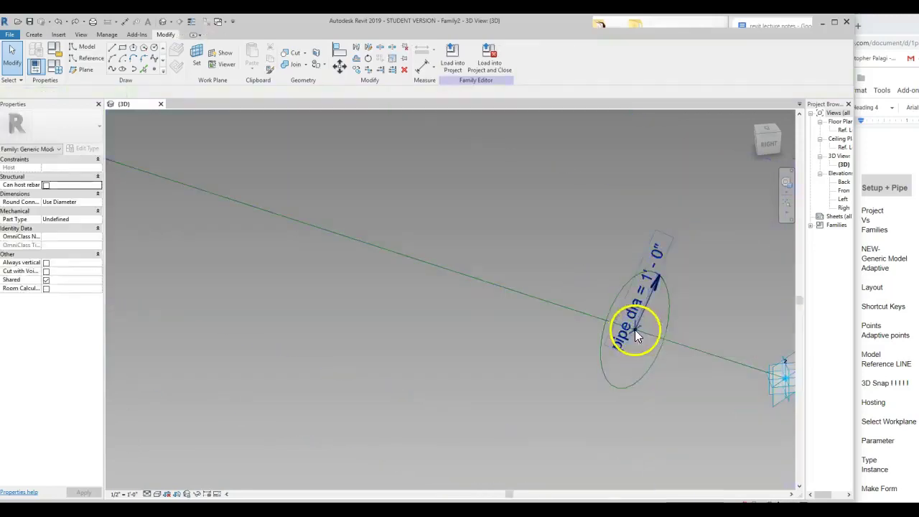
pyautogui.moveTo(577, 278); pyautogui.dragTo(642, 347)
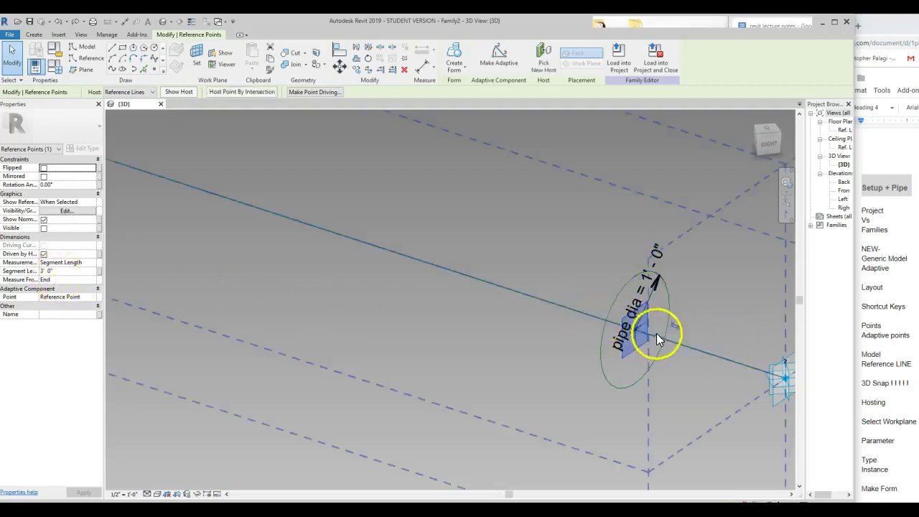
pyautogui.moveTo(657, 333); pyautogui.dragTo(556, 289)
pyautogui.click(578, 361)
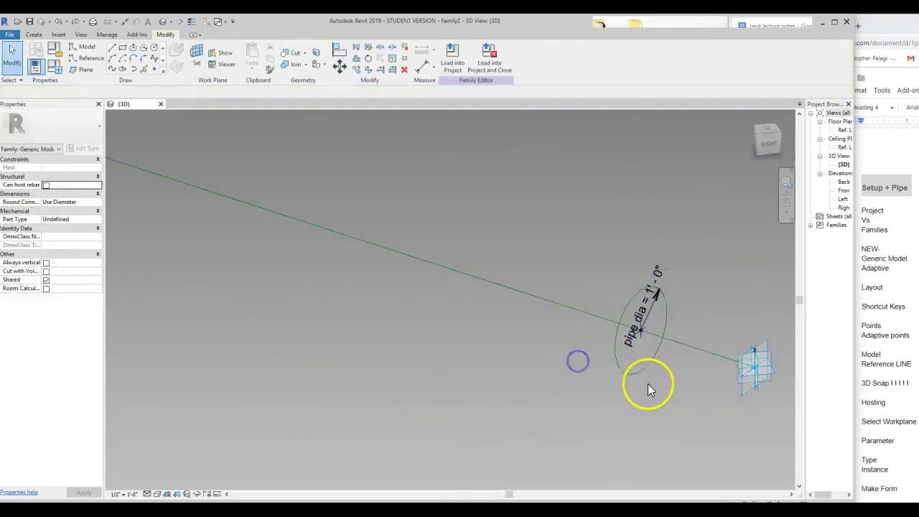
pyautogui.click(642, 333)
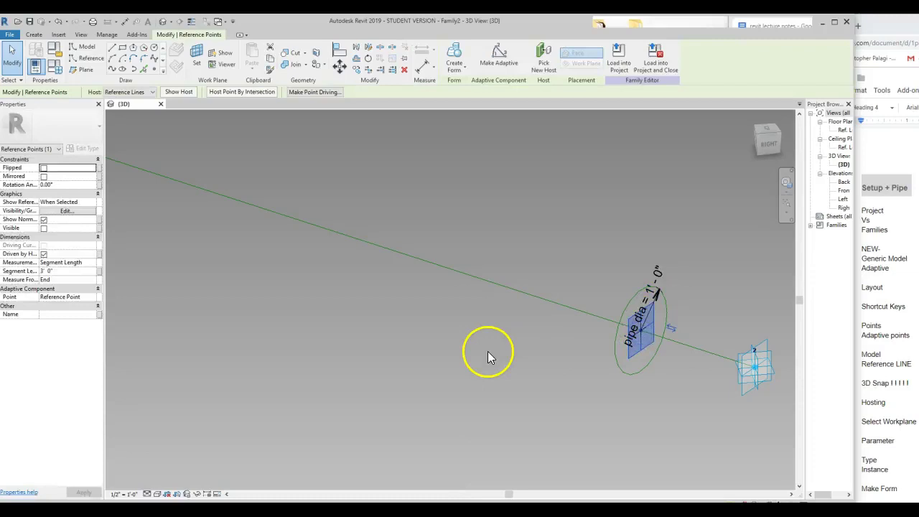
pyautogui.click(534, 354)
pyautogui.moveTo(595, 287); pyautogui.dragTo(694, 384)
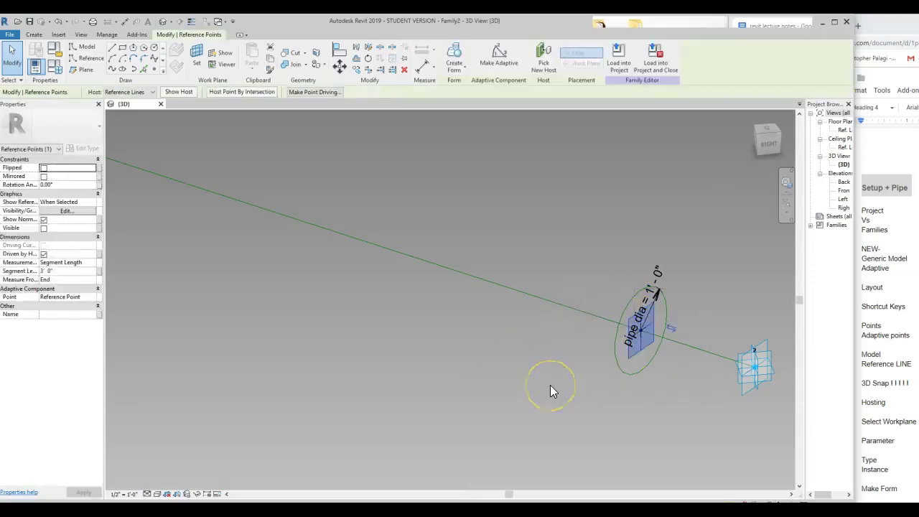
# - Associate the segment length of the circle's reference point near adaptive point 2 with a new type-based family parameter named "end offset", grouped under Dimensions
pyautogui.click(643, 333)
pyautogui.click(551, 329)
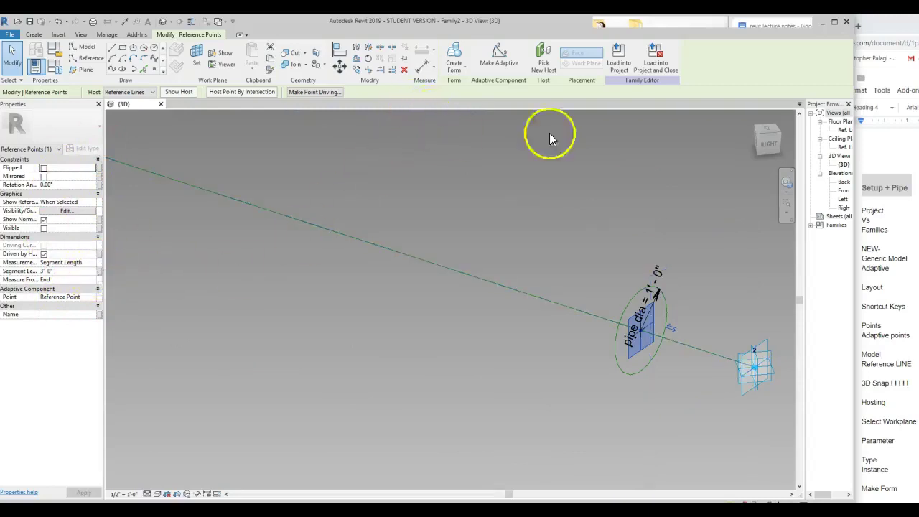
pyautogui.click(100, 271)
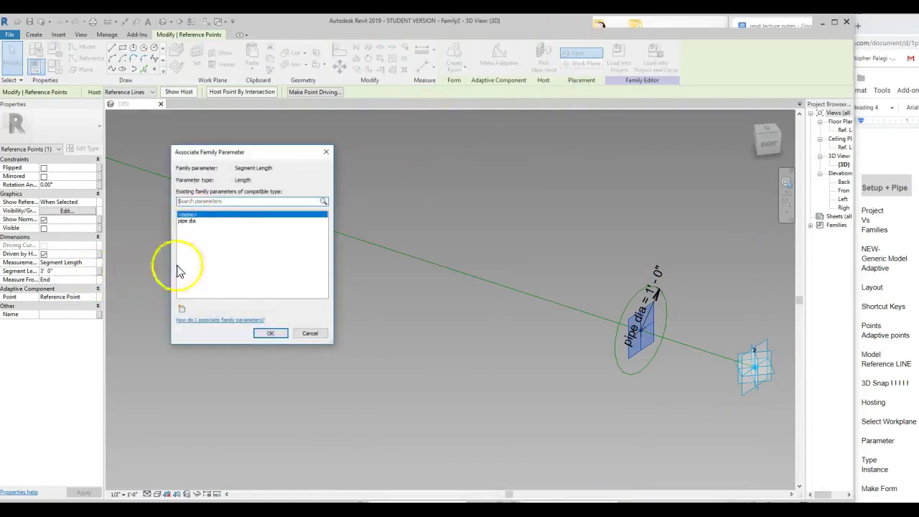
pyautogui.click(182, 309)
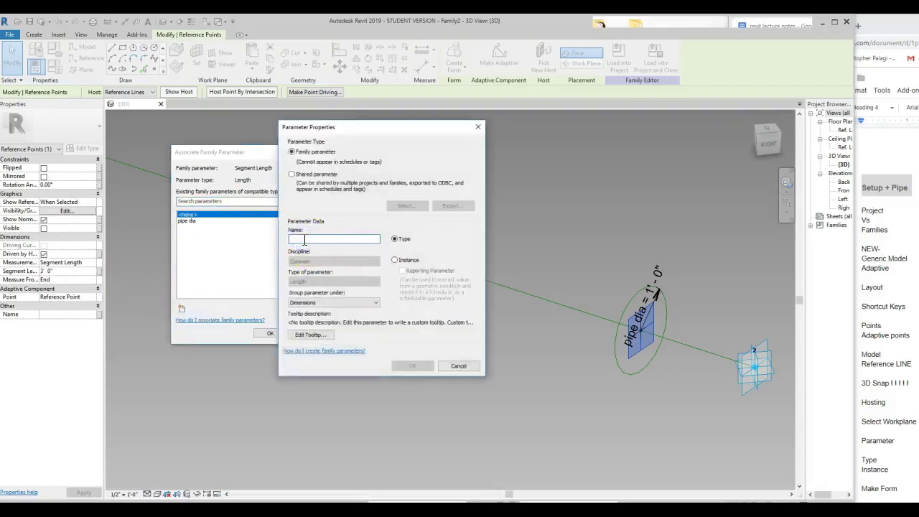
pyautogui.write('end offset')
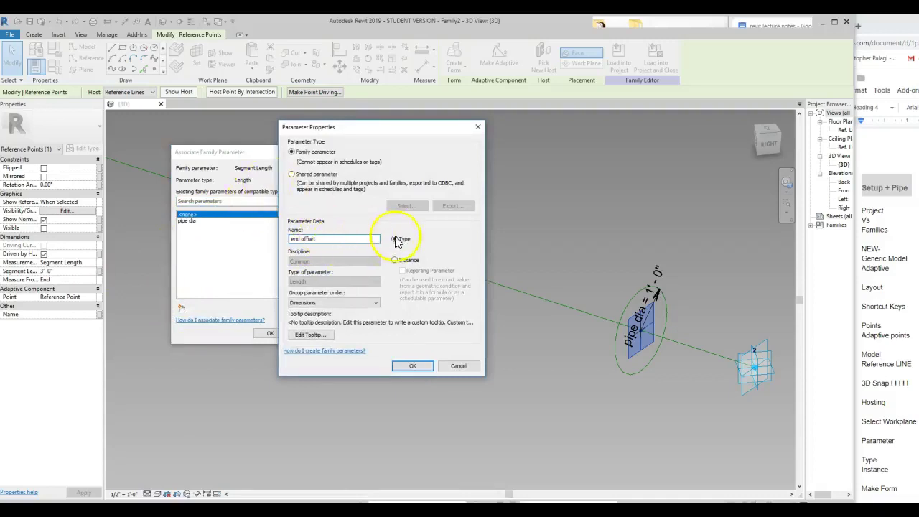
pyautogui.click(408, 366)
pyautogui.click(270, 334)
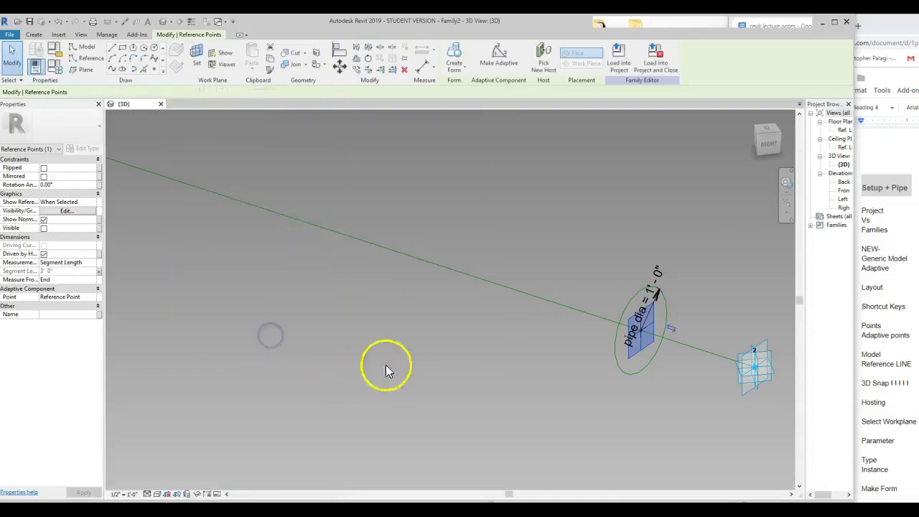
pyautogui.click(422, 367)
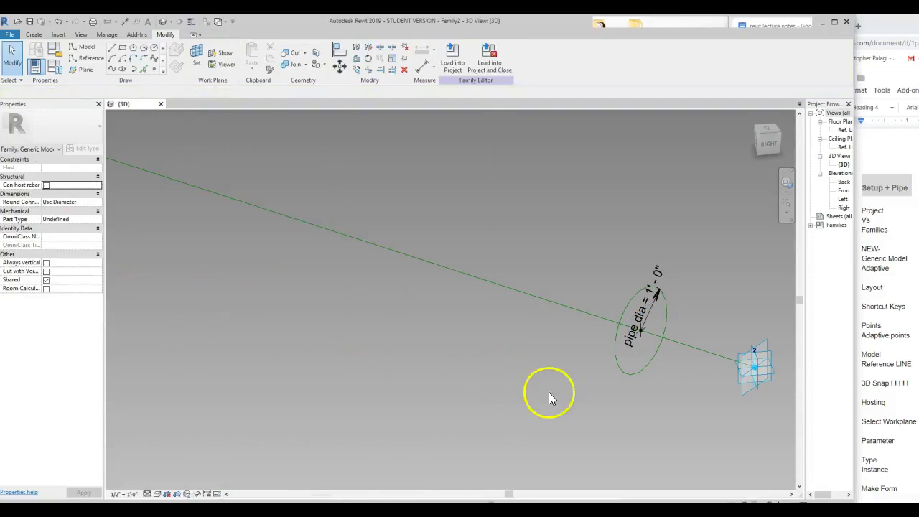
# - Set the "end offset" parameter to 6" in the family types and apply it
pyautogui.scroll(-1, 573, 397)
pyautogui.click(56, 66)
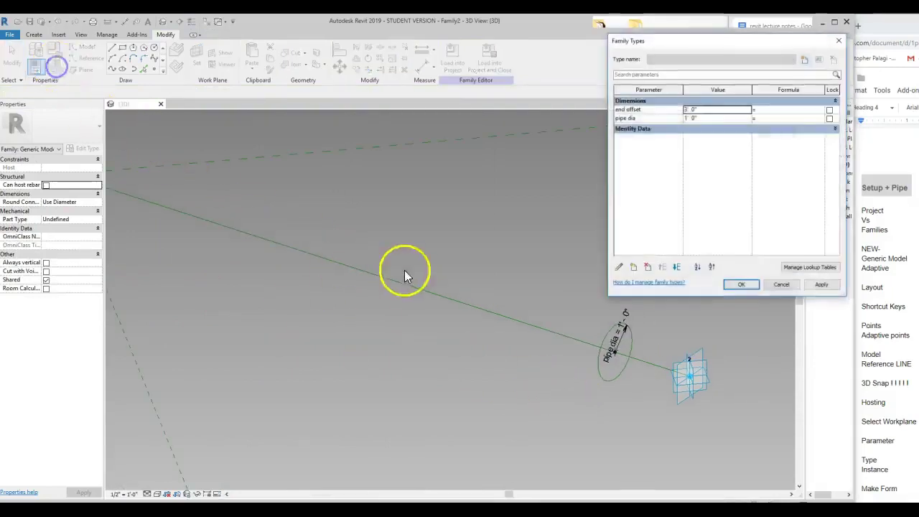
pyautogui.click(708, 109)
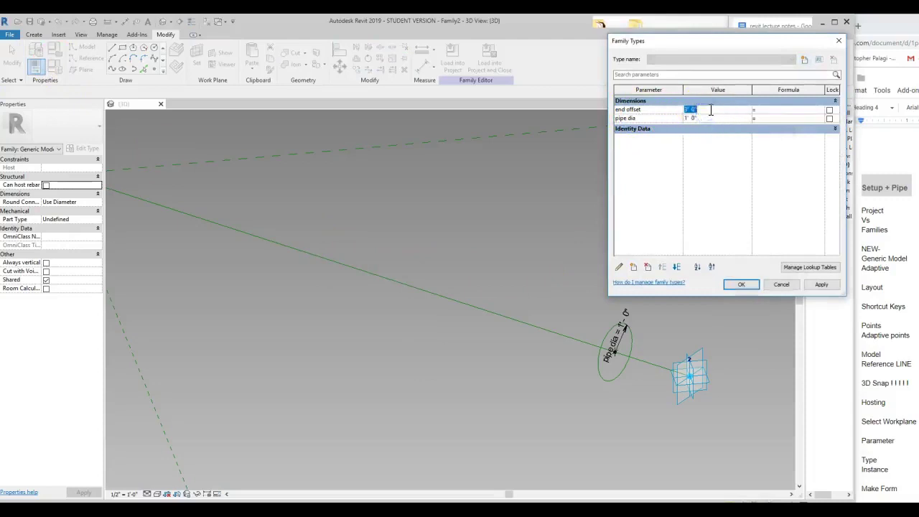
pyautogui.write('6"')
pyautogui.press('Tab')
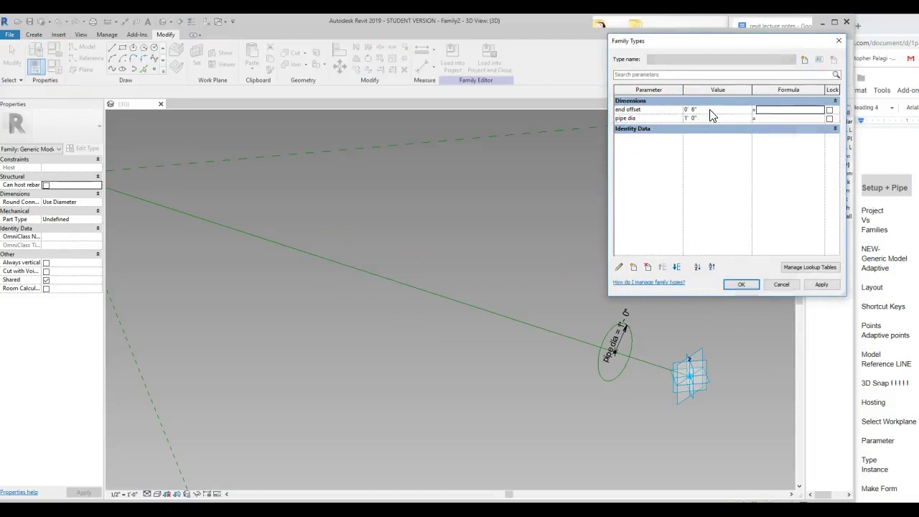
pyautogui.click(821, 285)
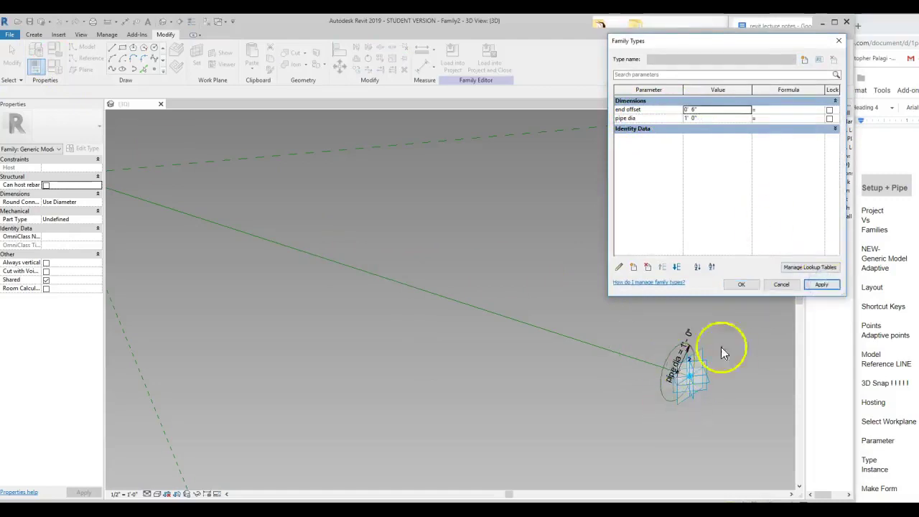
pyautogui.click(734, 285)
# - Associate the segment length of the circle's reference point near adaptive point 1 with the existing "end offset" parameter
pyautogui.scroll(-3, 675, 316)
pyautogui.scroll(6, 299, 247)
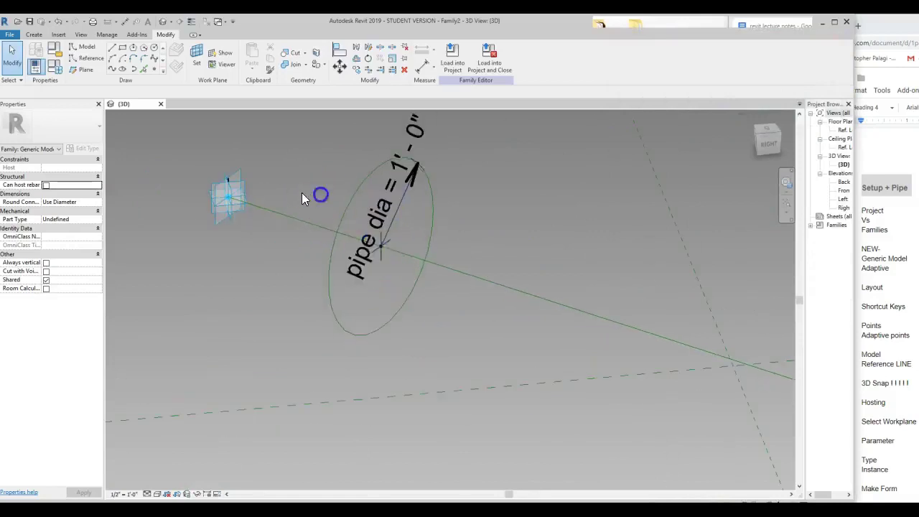
pyautogui.click(400, 291)
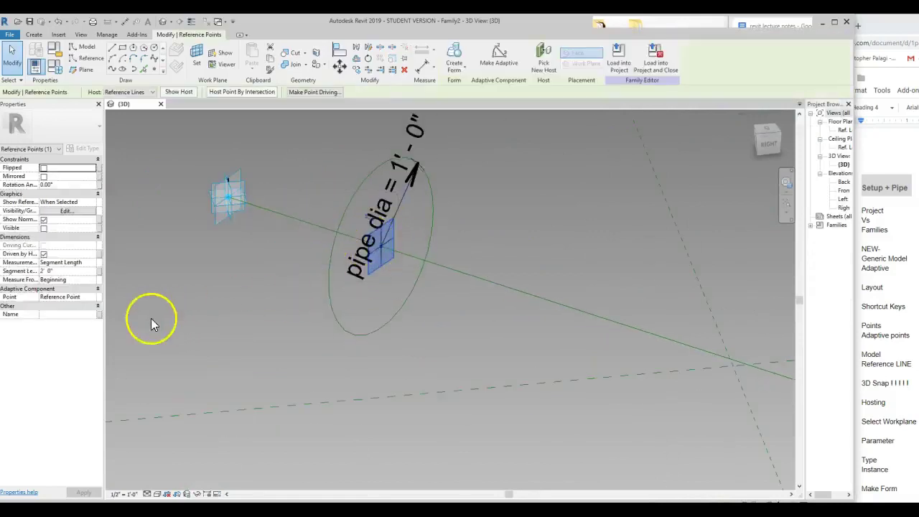
pyautogui.click(99, 271)
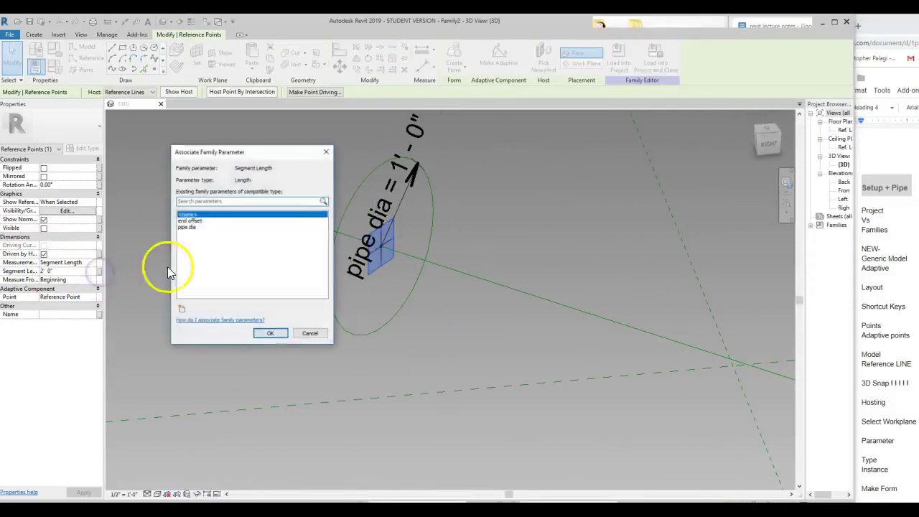
pyautogui.click(191, 220)
pyautogui.click(276, 333)
pyautogui.click(267, 332)
pyautogui.click(283, 338)
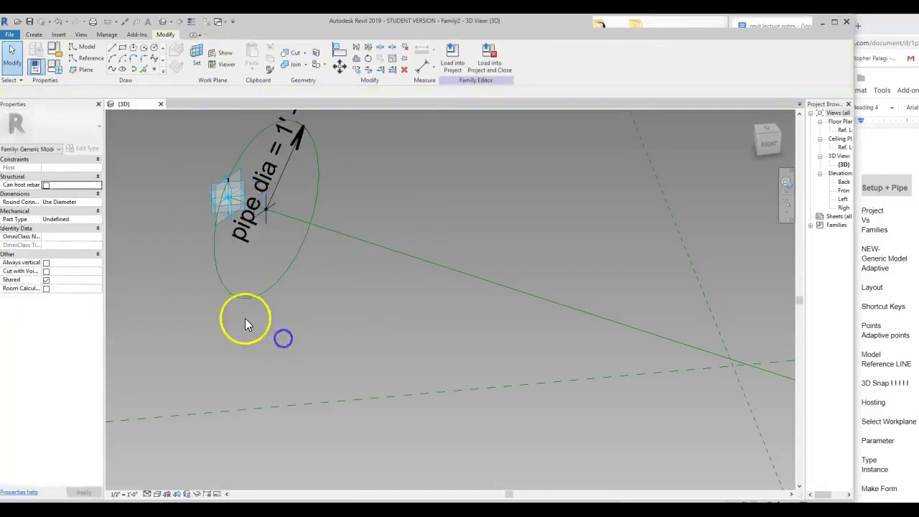
# - Select the circles at both adaptive points and create a solid pipe form between them
pyautogui.scroll(-5, 227, 302)
pyautogui.click(208, 286)
pyautogui.scroll(-3, 139, 256)
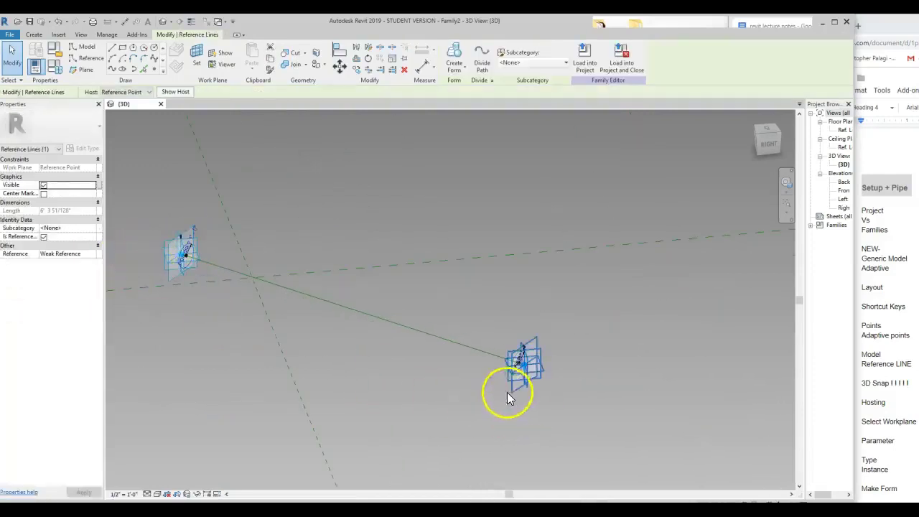
pyautogui.scroll(3, 507, 396)
pyautogui.keyDown('ctrl'); pyautogui.click(522, 360); pyautogui.keyUp('ctrl')
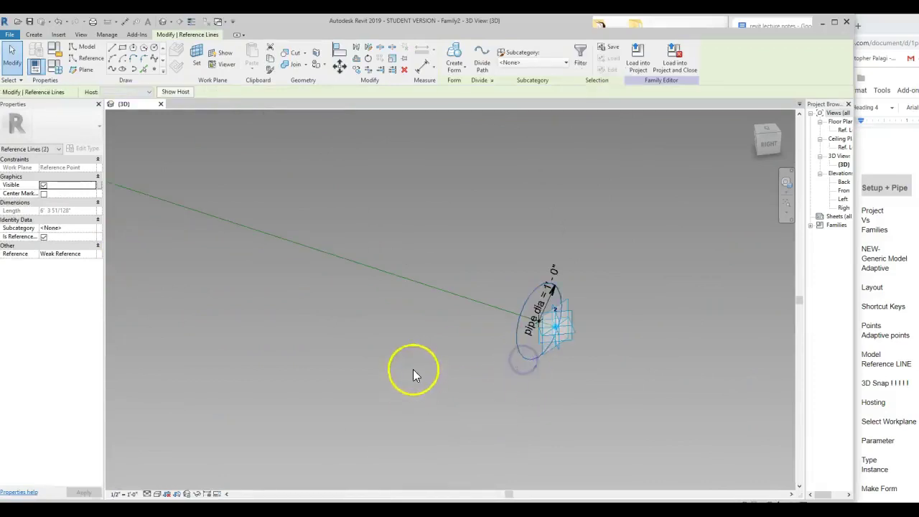
pyautogui.click(454, 57)
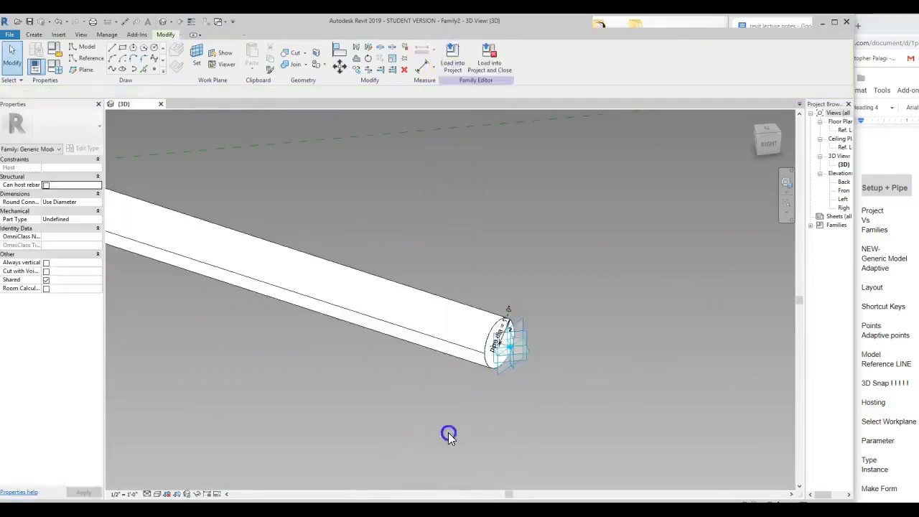
# - Move adaptive point 2 outward and then back toward adaptive point 1 to flex the pipe form's length
pyautogui.scroll(-3, 546, 416)
pyautogui.click(575, 381)
pyautogui.moveTo(589, 380); pyautogui.dragTo(741, 359)
pyautogui.moveTo(568, 383); pyautogui.dragTo(530, 401)
pyautogui.click(376, 198)
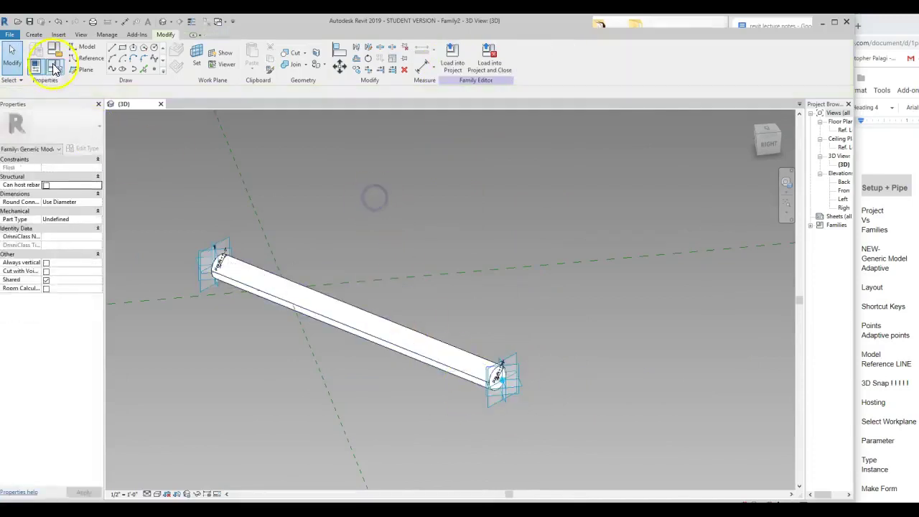
# - Set "pipe dia" to 3' and "end offset" to 2' in the family types and apply the changes
pyautogui.click(55, 68)
pyautogui.click(693, 119)
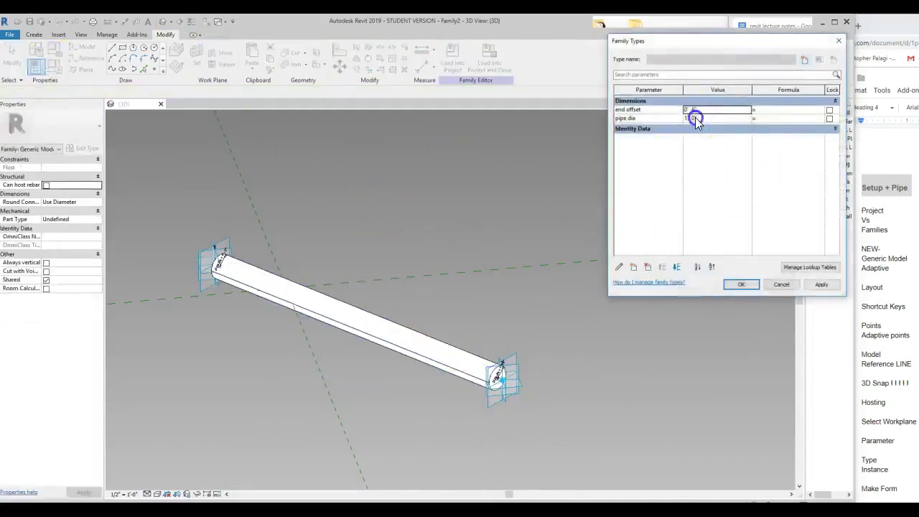
pyautogui.click(616, 120)
pyautogui.write('3')
pyautogui.press('Tab')
pyautogui.click(716, 110)
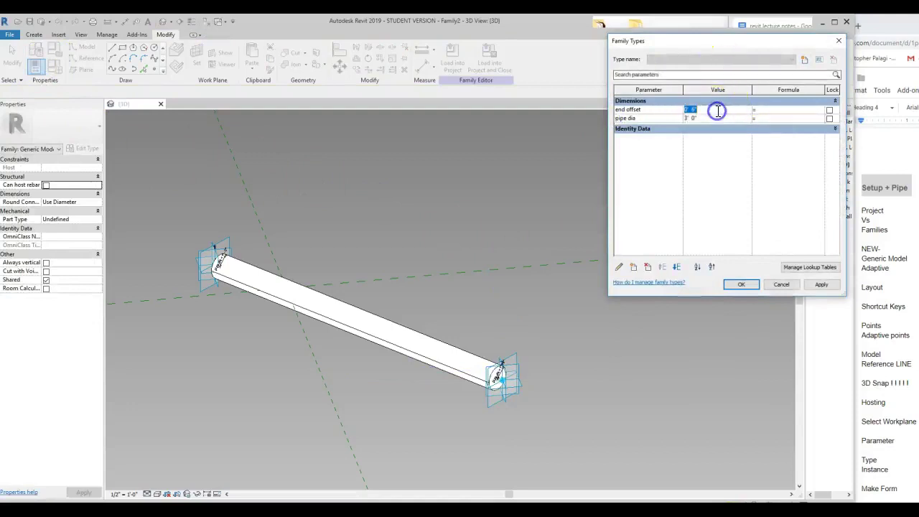
pyautogui.write('2')
pyautogui.press('Tab')
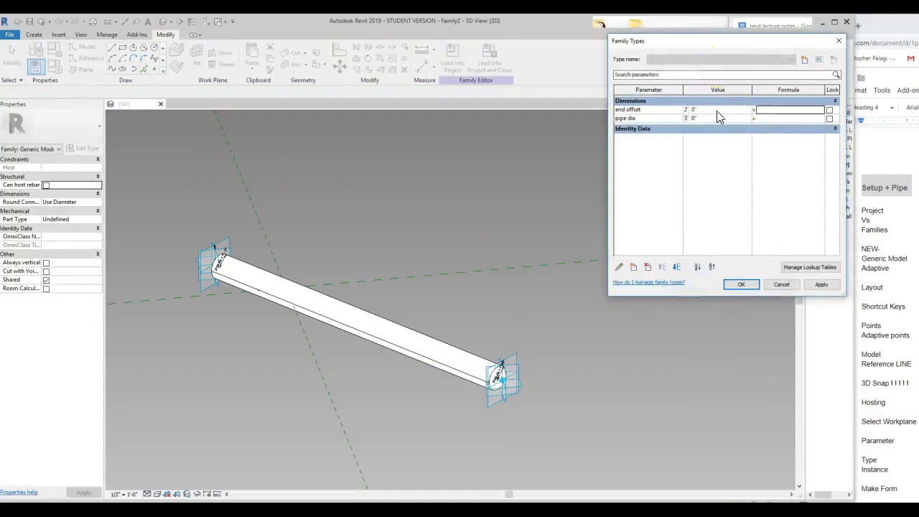
pyautogui.click(821, 283)
pyautogui.click(746, 284)
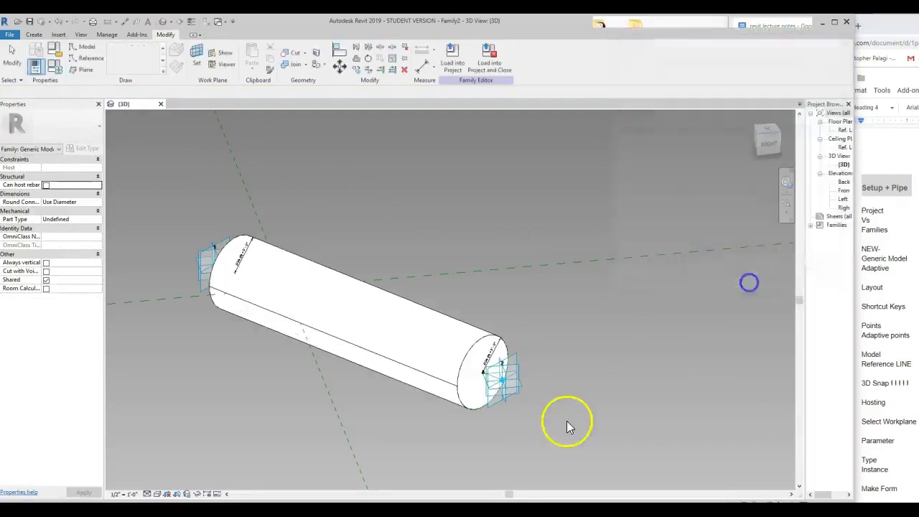
# - Move adaptive point 2 away from adaptive point 1, to about 27'-3" from the reference plane, lengthening the pipe, and clear the selection
pyautogui.click(522, 392)
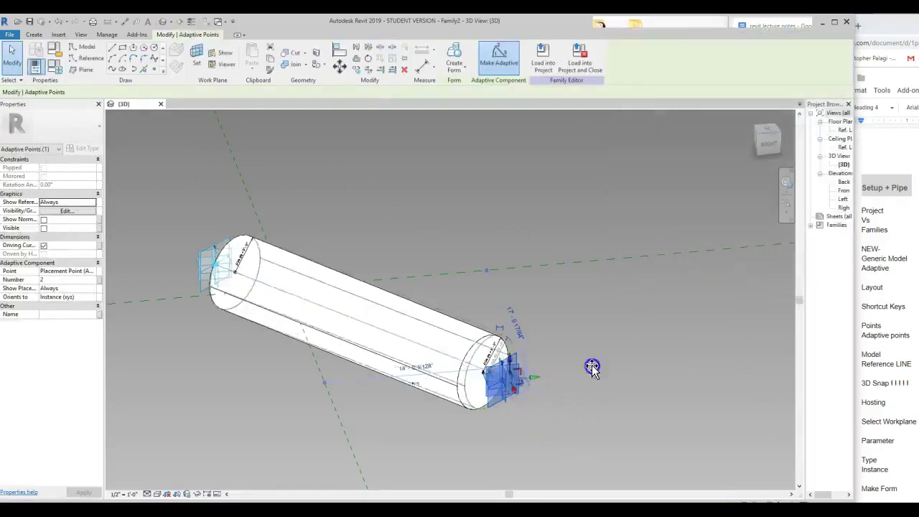
pyautogui.moveTo(592, 365); pyautogui.dragTo(705, 349)
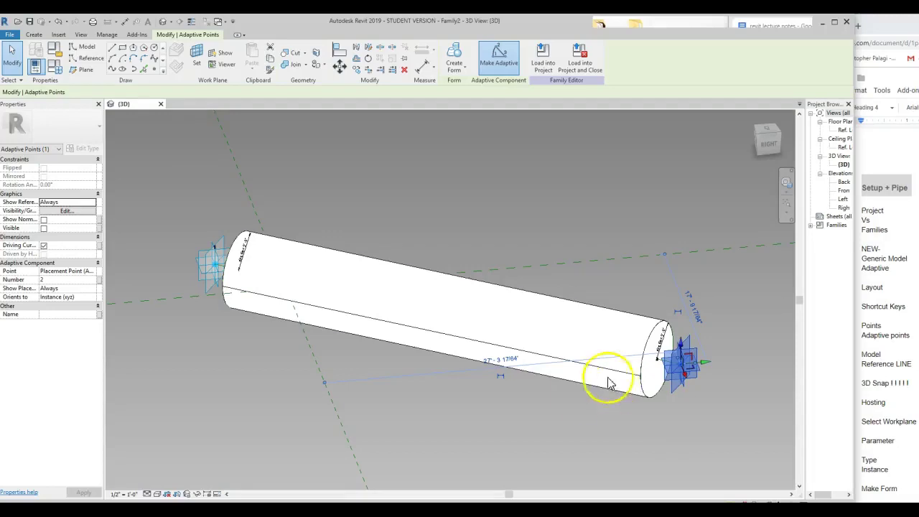
pyautogui.click(525, 419)
pyautogui.click(438, 196)
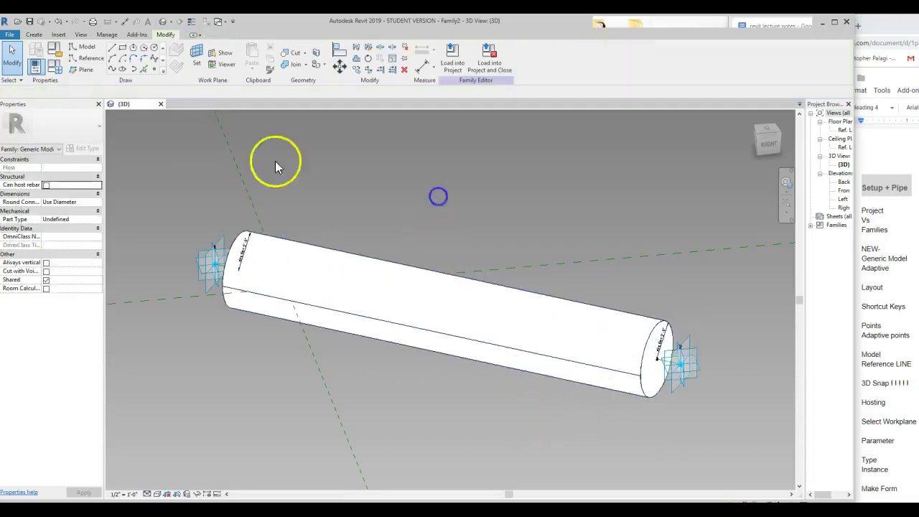
# - Start saving the family to the Desktop under a file name beginning with "PM"
pyautogui.click(9, 34)
pyautogui.click(35, 123)
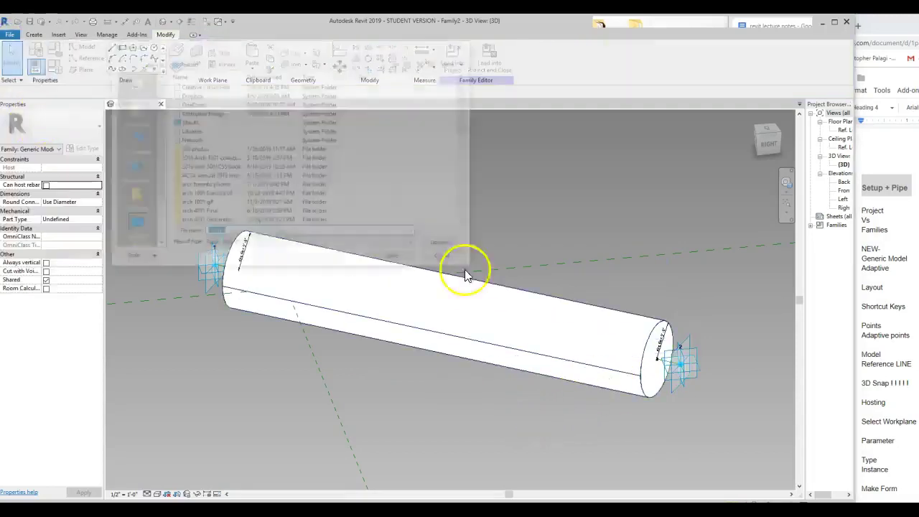
pyautogui.scroll(-10, 280, 176)
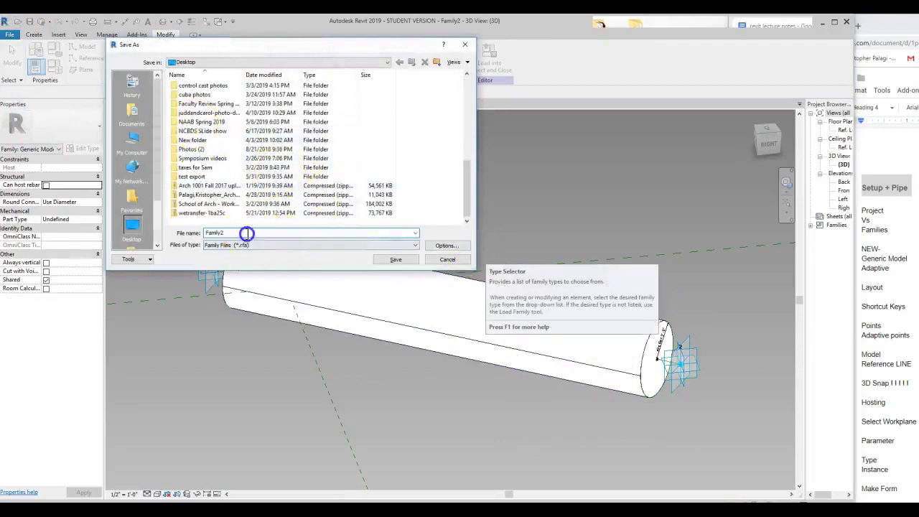
pyautogui.write('pm')
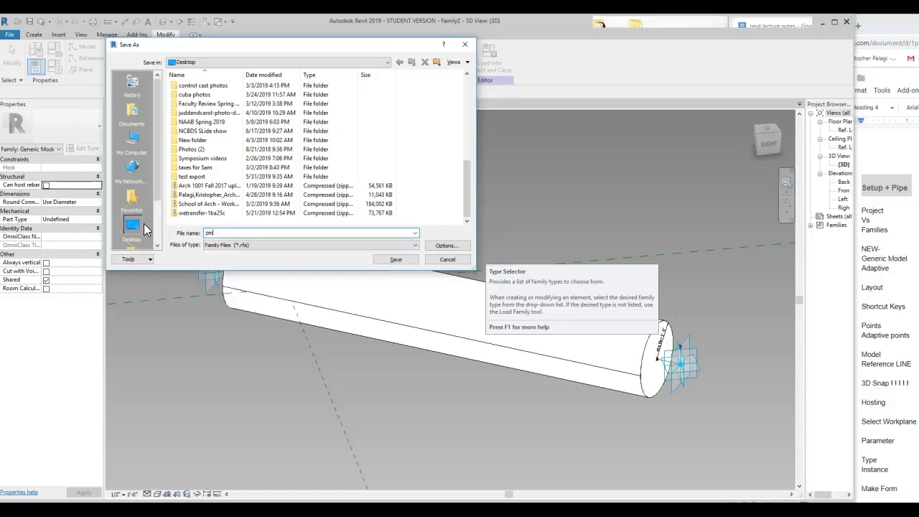
pyautogui.press('BackSpace')
pyautogui.press('BackSpace')
pyautogui.write('PM')
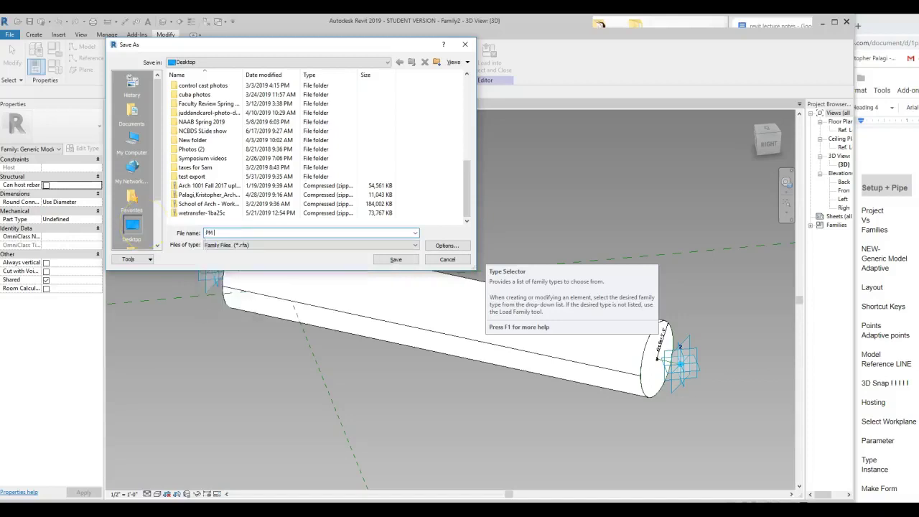